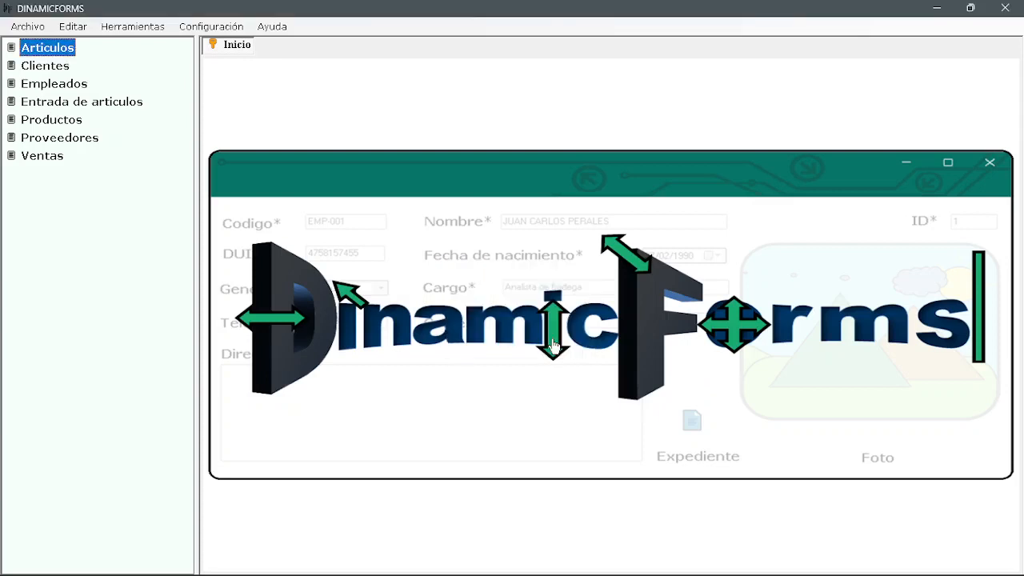
# - In the database editor, add a table named Equipos with Codigo as its index name
pyautogui.click(132, 27)
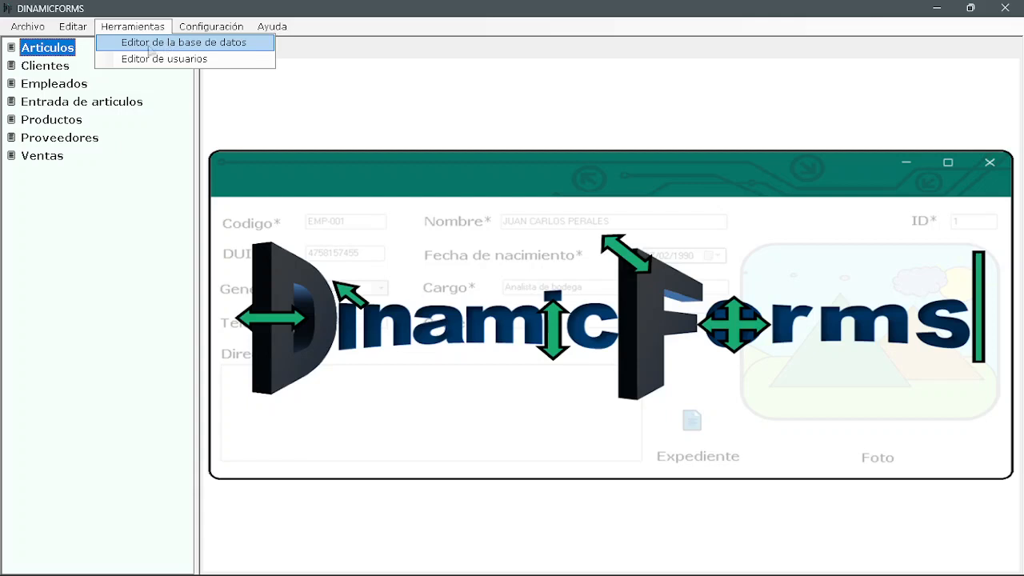
pyautogui.click(161, 50)
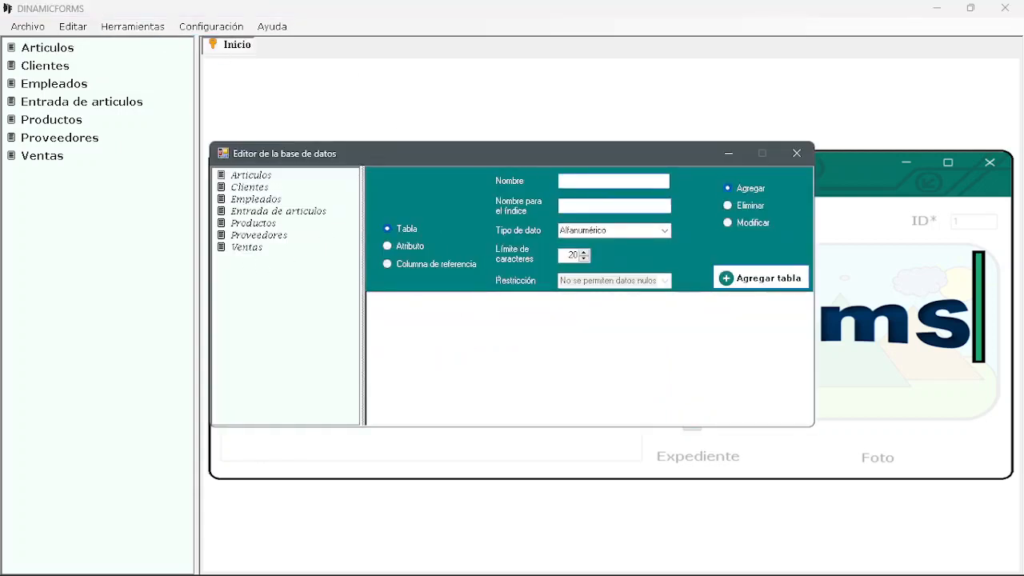
pyautogui.click(620, 182)
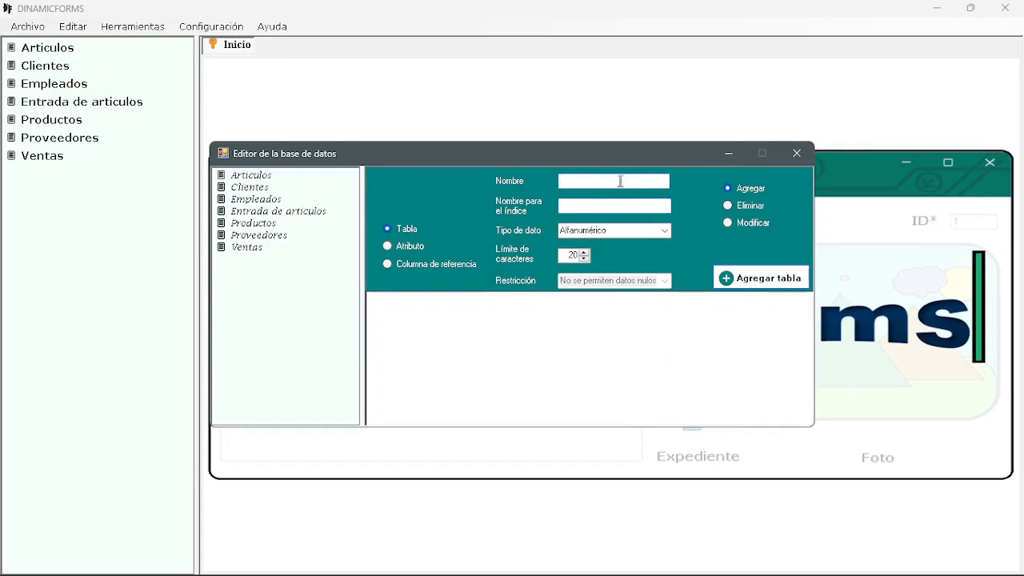
pyautogui.write('Equipos')
pyautogui.click(592, 205)
pyautogui.write('Codigo')
pyautogui.click(744, 281)
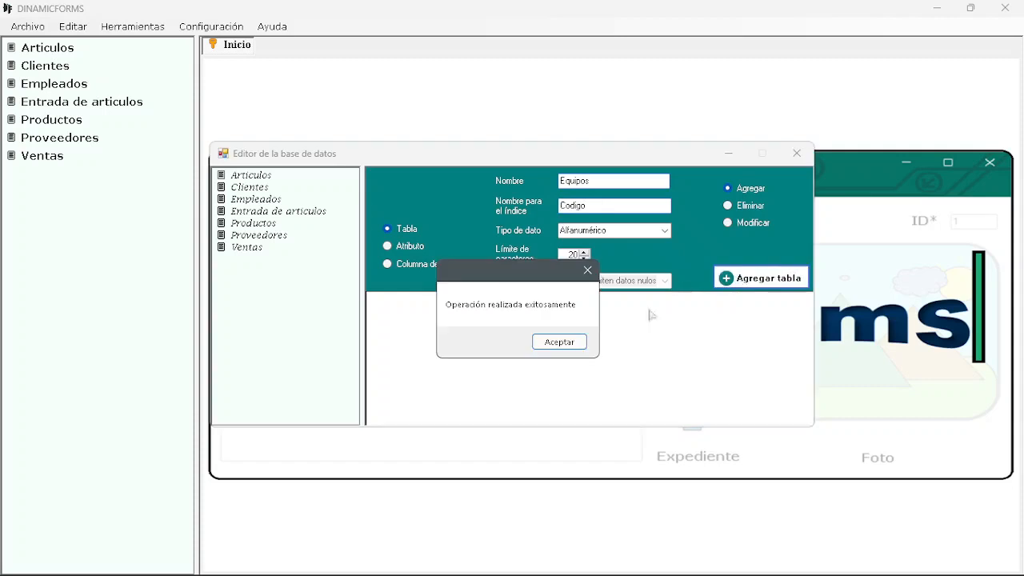
pyautogui.click(562, 344)
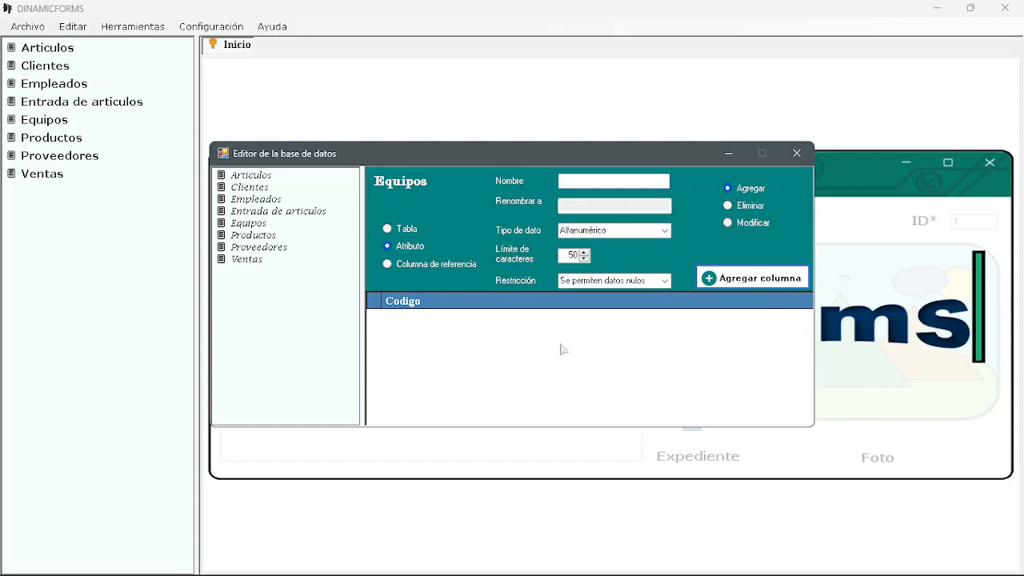
# - Add a Descripción column to the Equipos table with the restriction "No se permiten datos nulos"
pyautogui.click(588, 183)
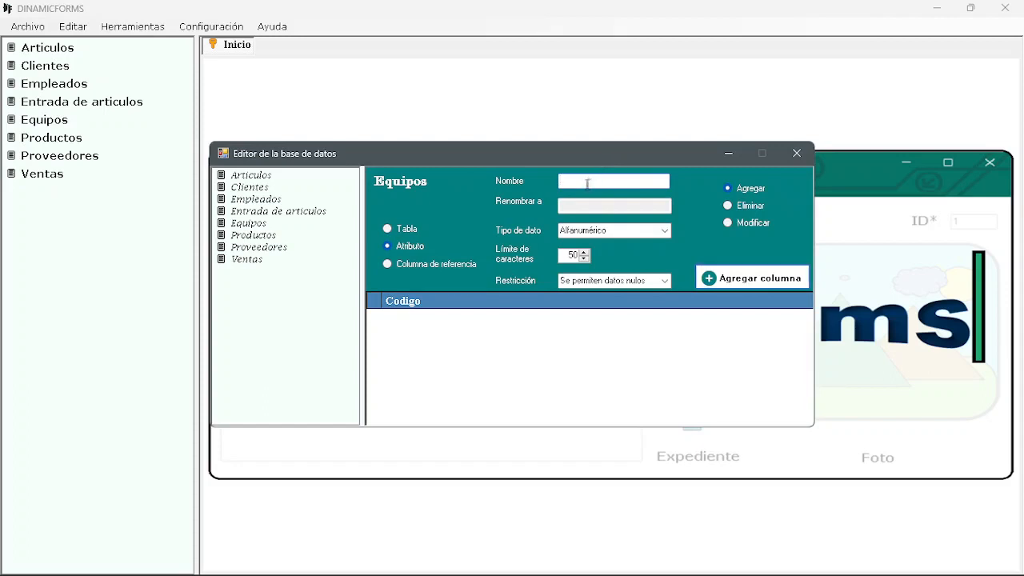
pyautogui.write('Descripción')
pyautogui.click(664, 281)
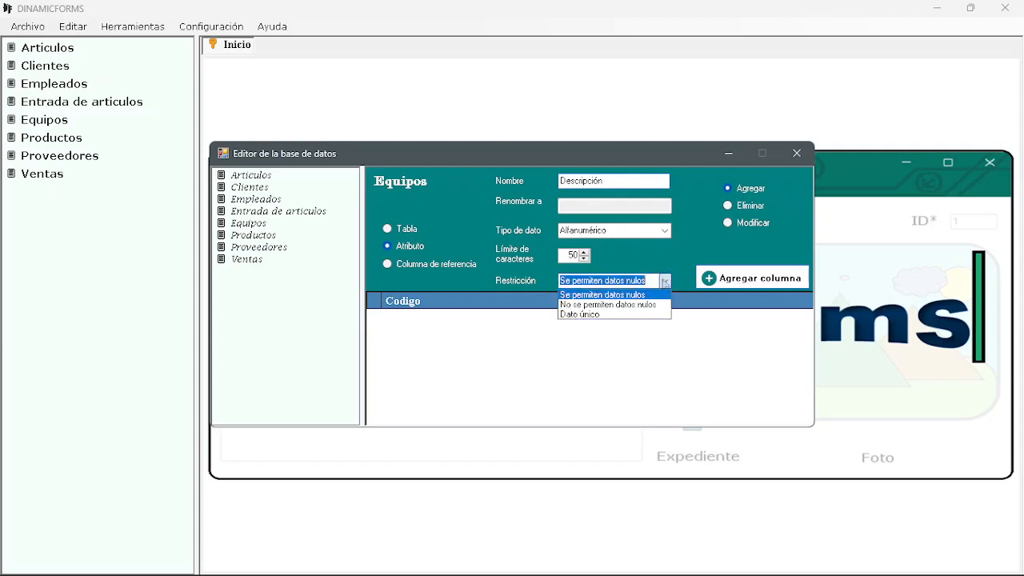
pyautogui.click(628, 305)
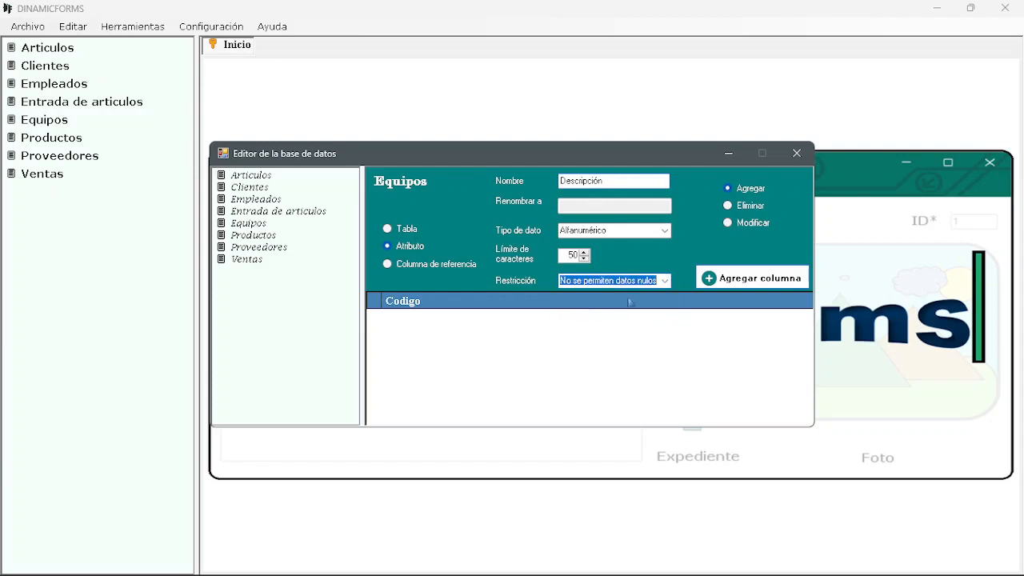
pyautogui.click(762, 279)
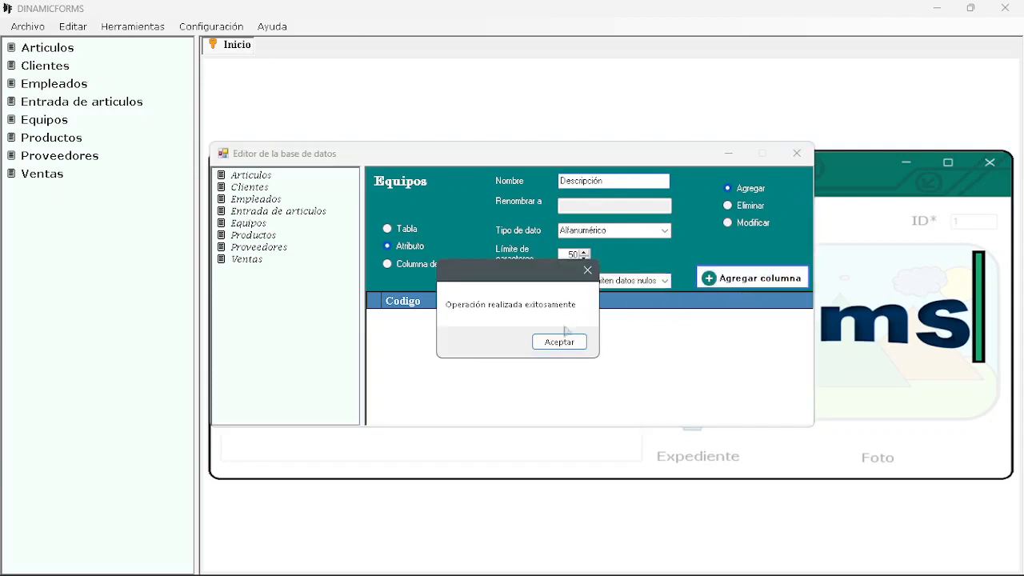
pyautogui.click(559, 342)
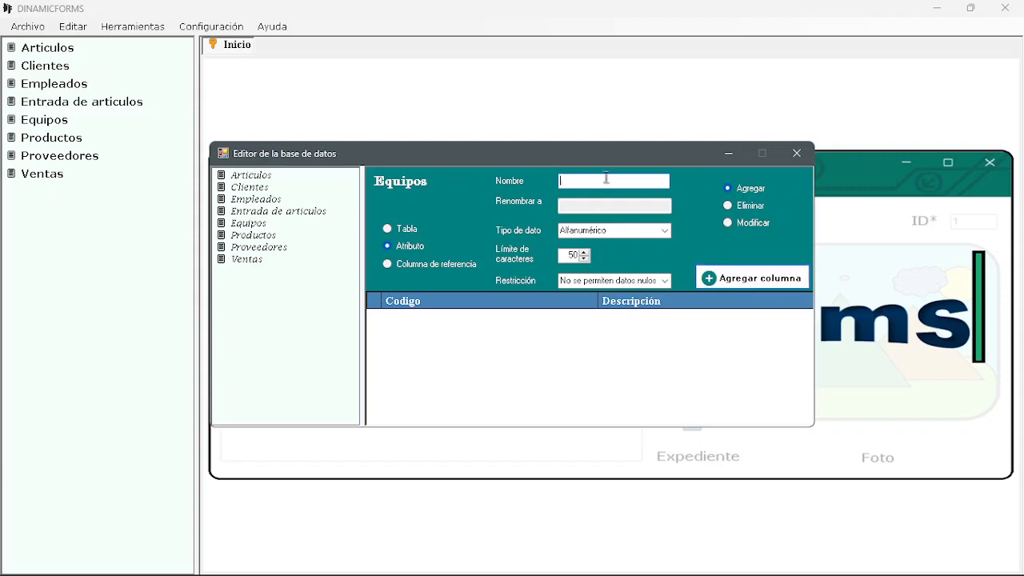
# - Add a Foto column of data type Imagen to the Equipos table, with the restriction "Se permiten datos nulos"
pyautogui.write('Foto')
pyautogui.click(640, 230)
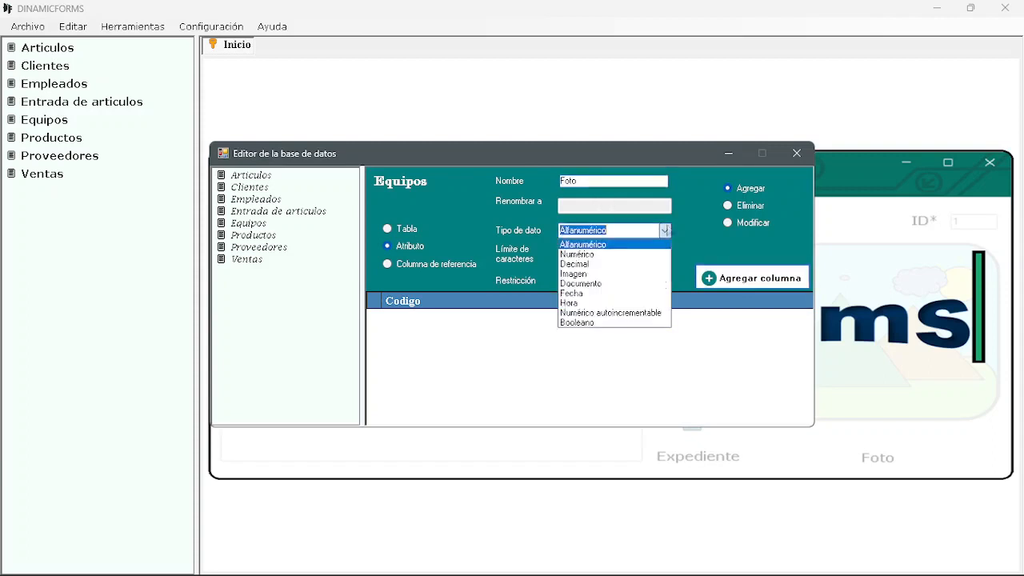
pyautogui.click(604, 275)
pyautogui.click(664, 281)
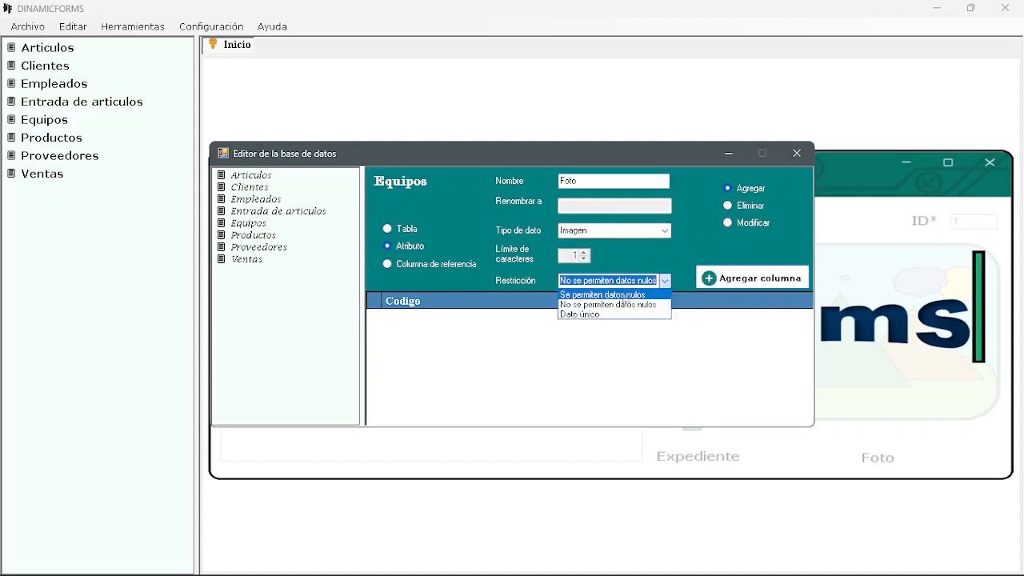
pyautogui.click(629, 300)
pyautogui.click(756, 278)
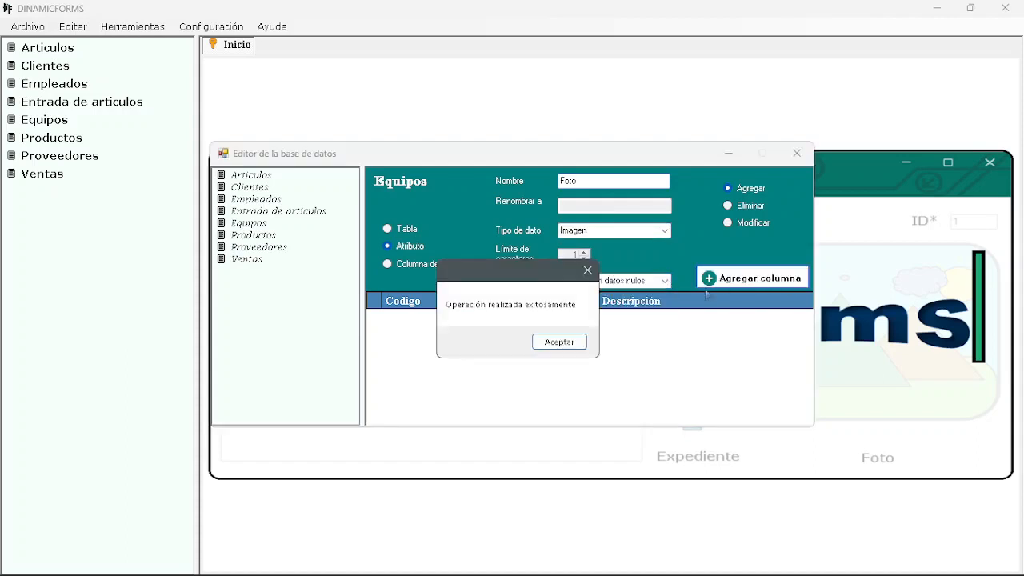
pyautogui.click(567, 343)
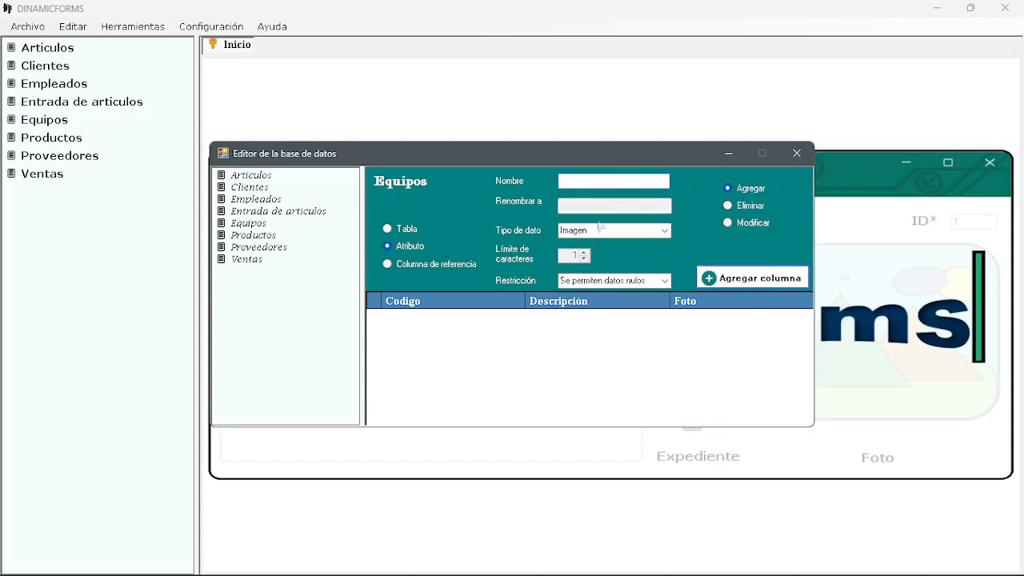
# - Add a Ubicación column of data type Alfanumérico to the Equipos table
pyautogui.click(605, 184)
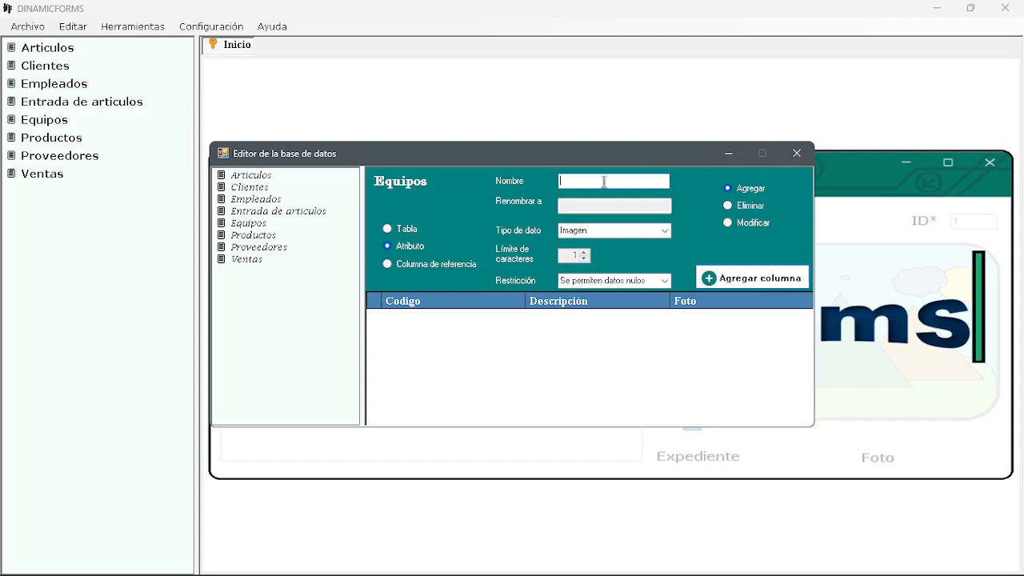
pyautogui.write('Ubicación')
pyautogui.click(666, 231)
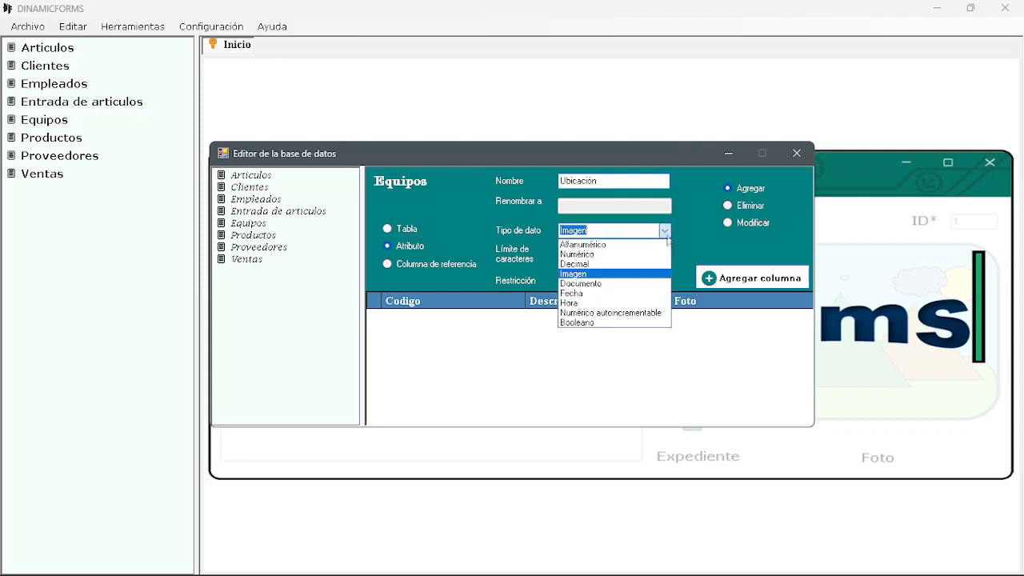
pyautogui.click(594, 246)
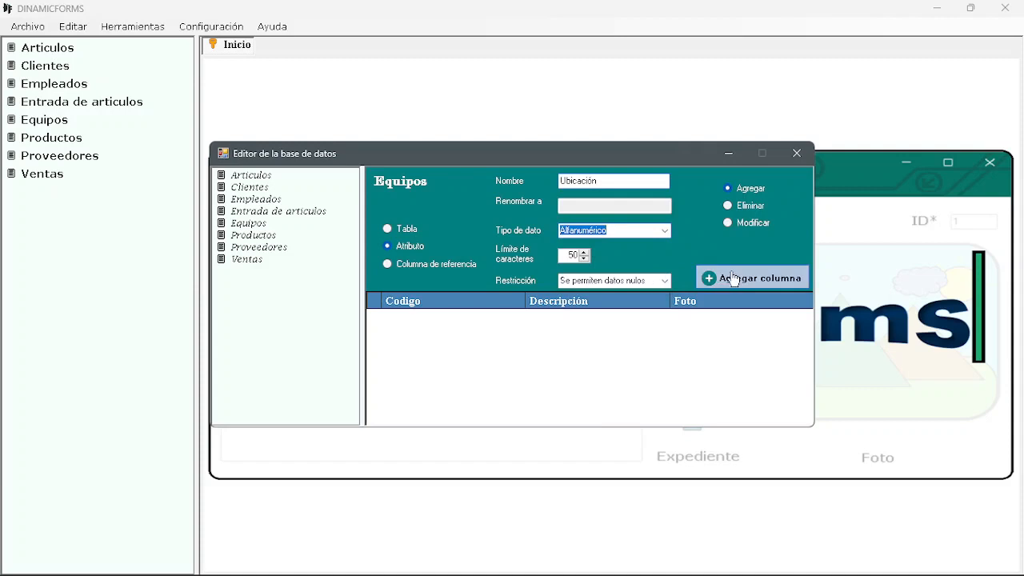
pyautogui.click(704, 277)
pyautogui.click(565, 341)
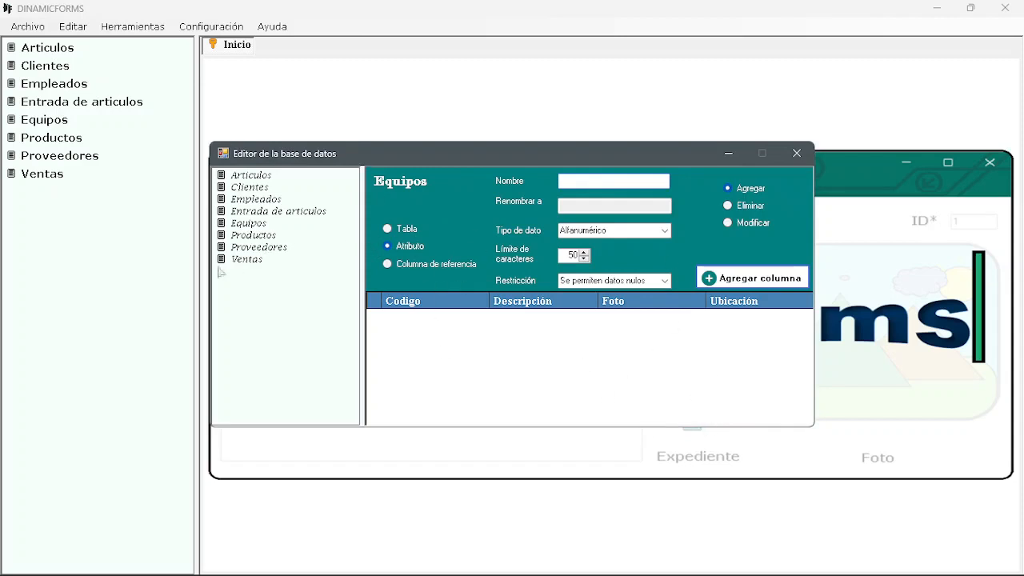
# - Add a subtable named Electricos under the Equipos table
pyautogui.click(388, 230)
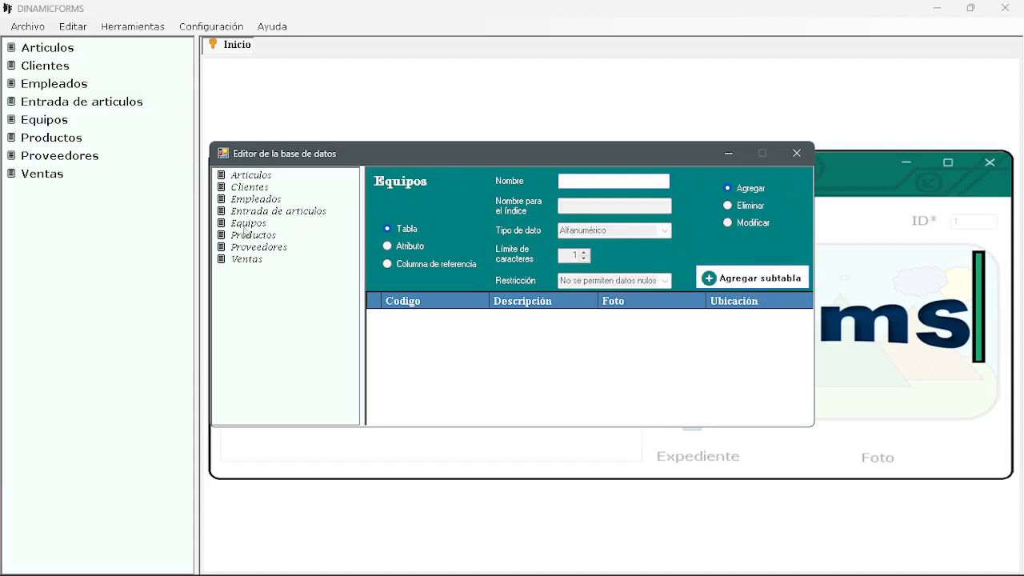
pyautogui.click(246, 224)
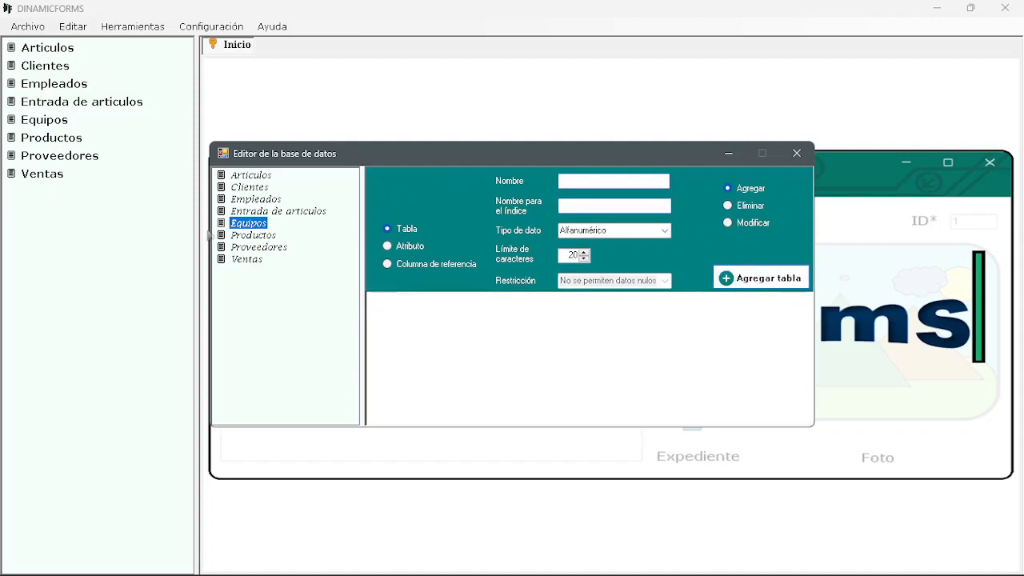
pyautogui.click(246, 224)
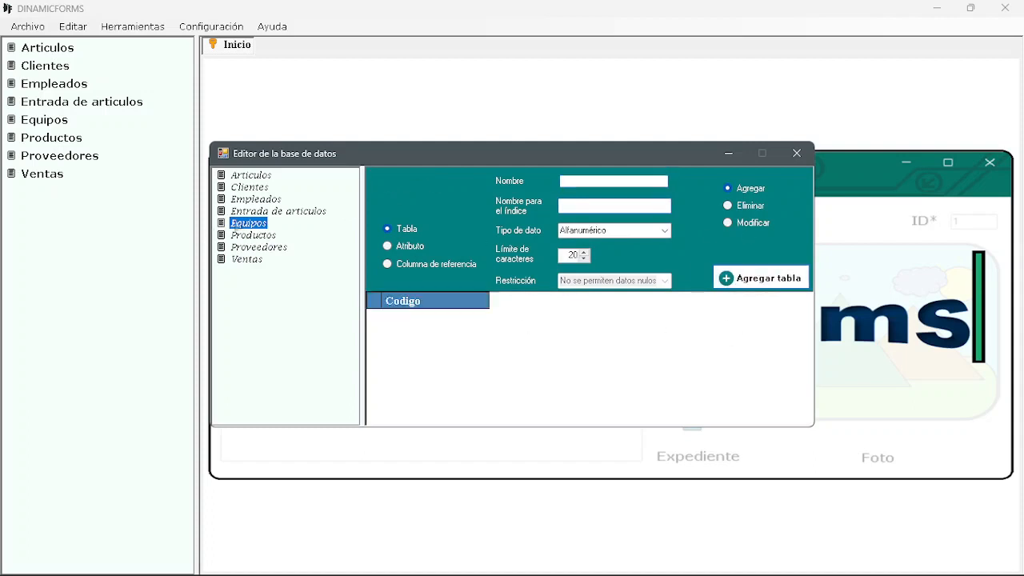
pyautogui.click(590, 180)
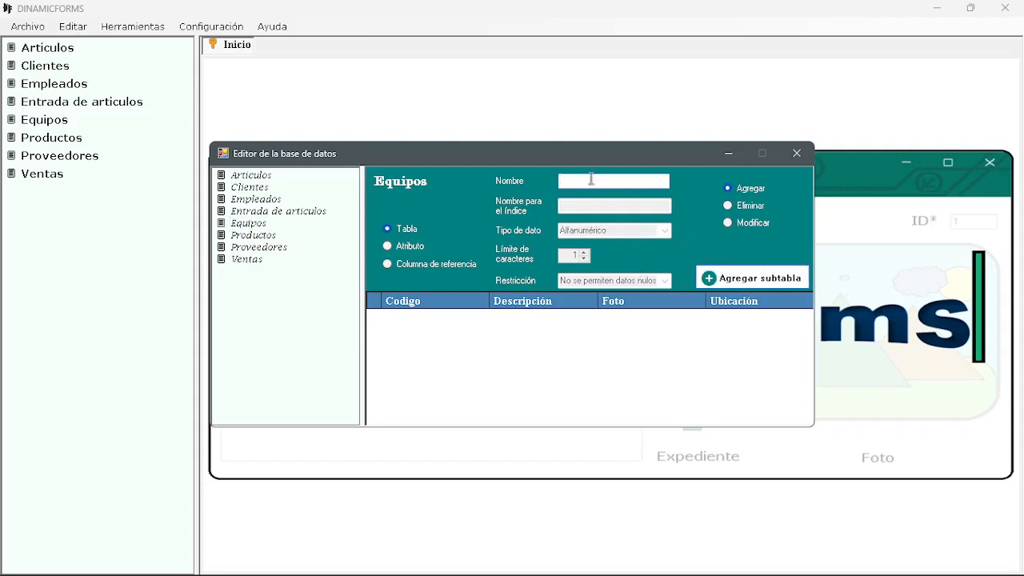
pyautogui.write('Electricos')
pyautogui.click(733, 281)
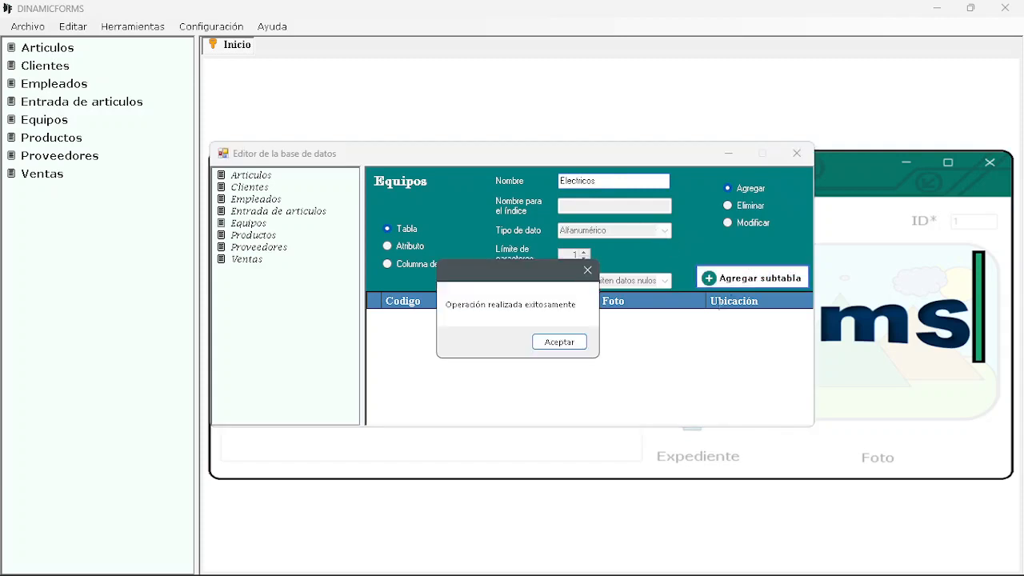
pyautogui.click(578, 344)
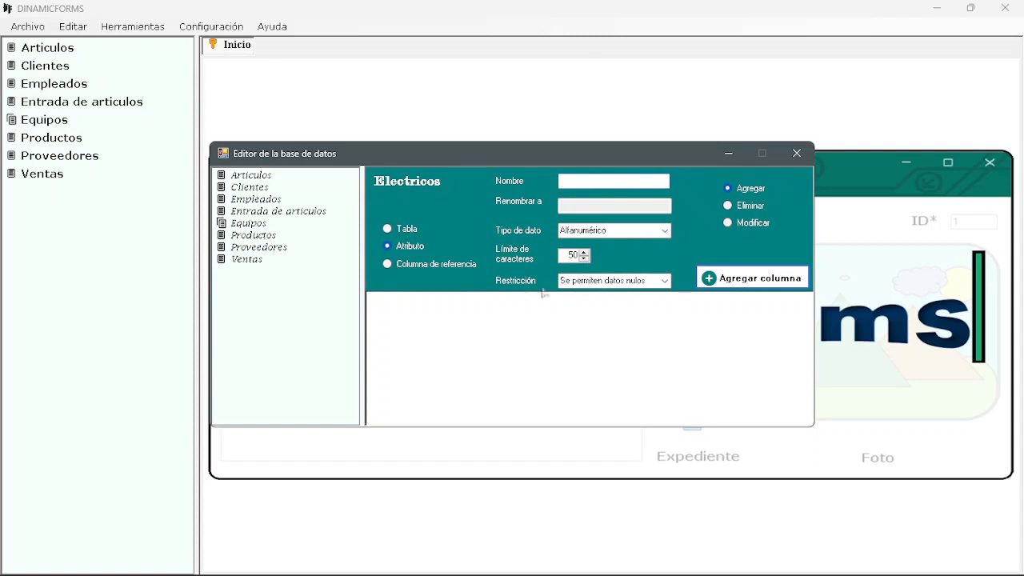
# - Add a Voltaje column to the Electricos subtable with the restriction "No se permiten datos nulos"
pyautogui.click(593, 177)
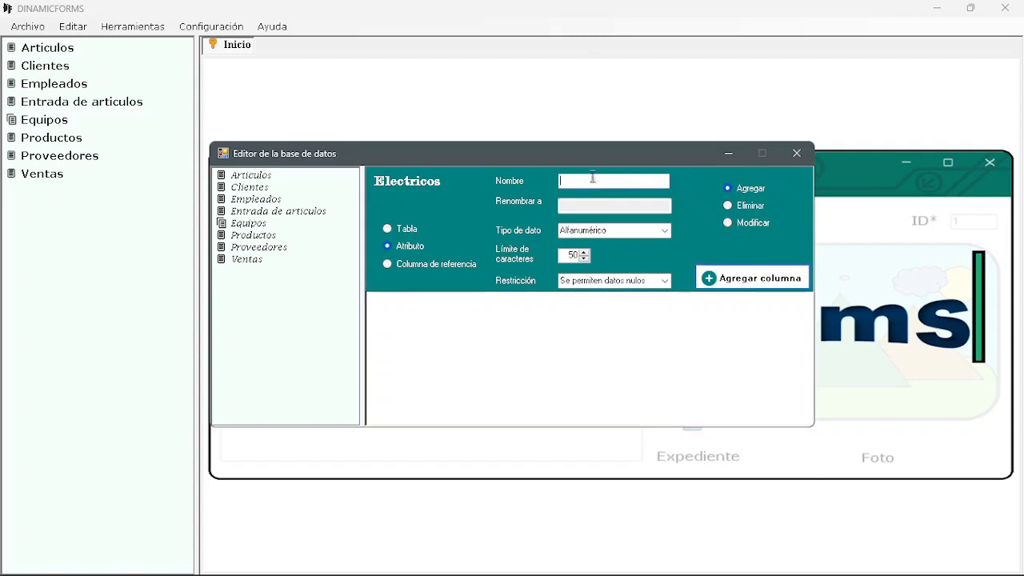
pyautogui.write('Voltaje')
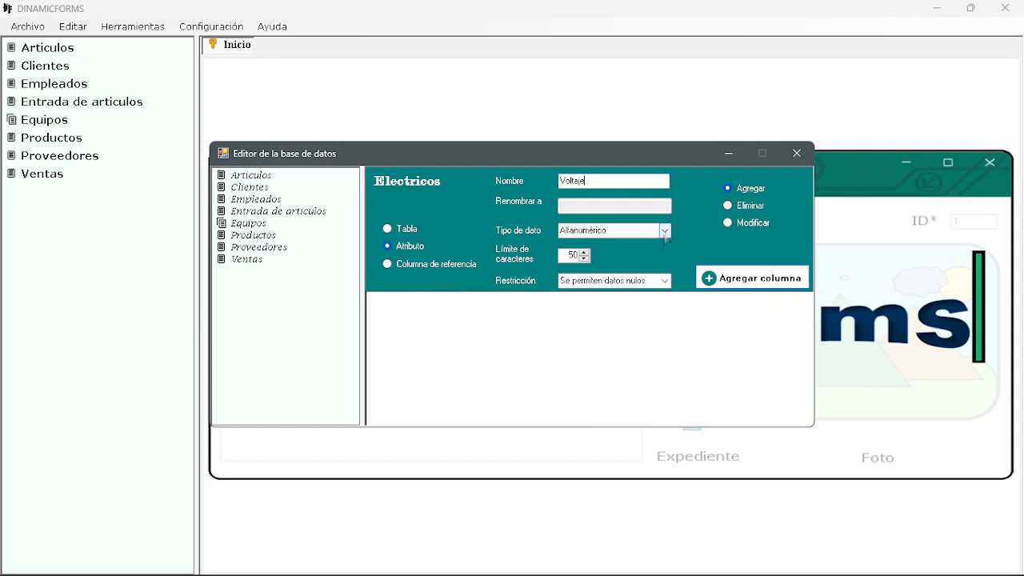
pyautogui.click(665, 281)
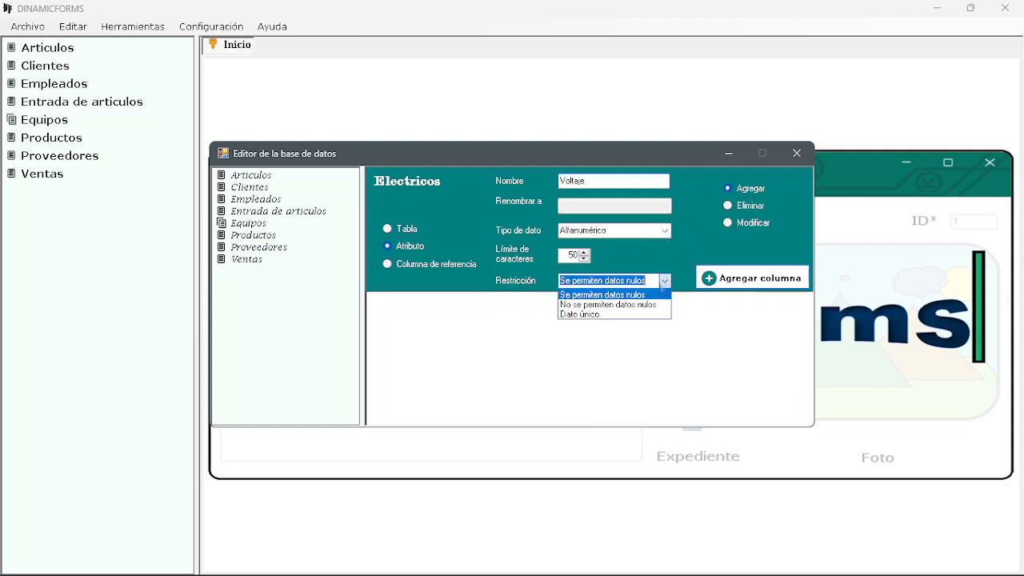
pyautogui.click(622, 308)
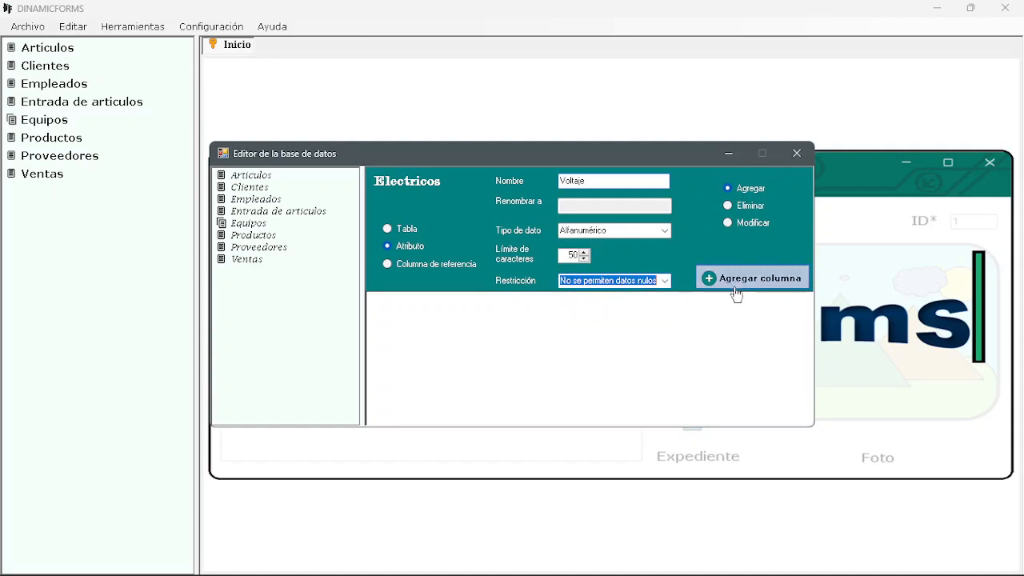
pyautogui.click(734, 281)
pyautogui.click(564, 344)
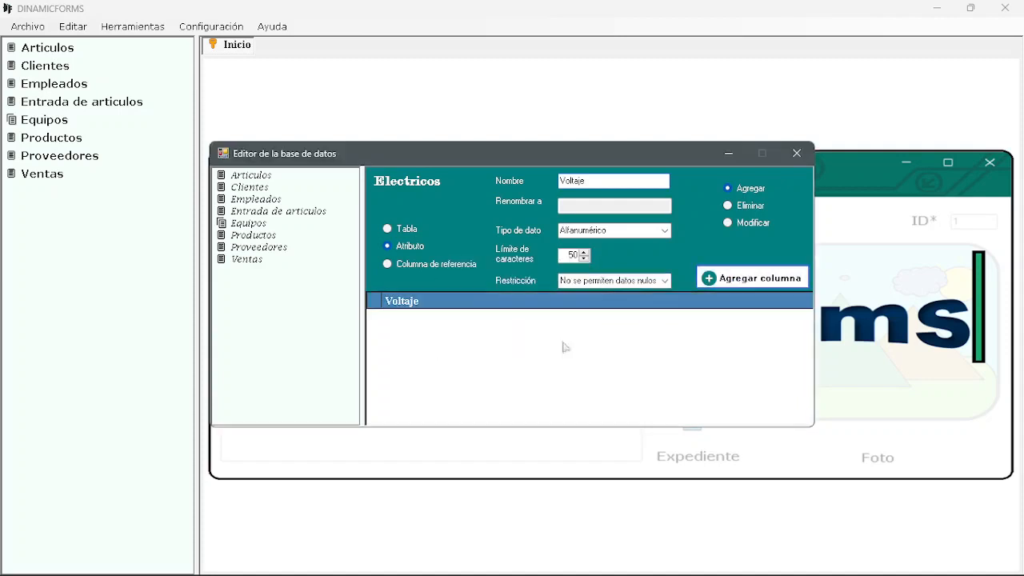
# - Add a Corriente column to the Electricos subtable, keeping the same data type and restriction as Voltaje
pyautogui.click(589, 181)
pyautogui.write('Corriente')
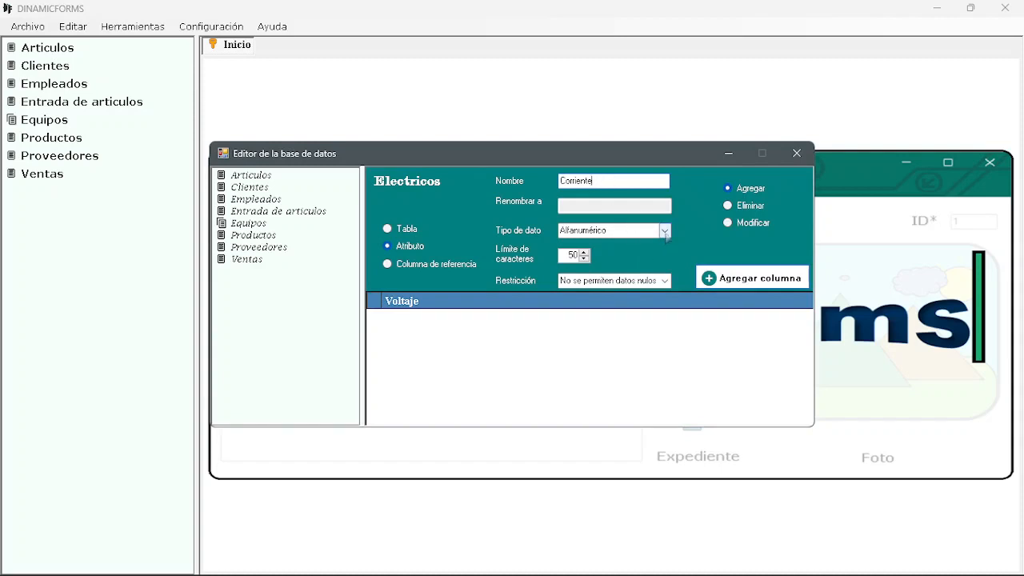
pyautogui.click(748, 282)
pyautogui.click(562, 347)
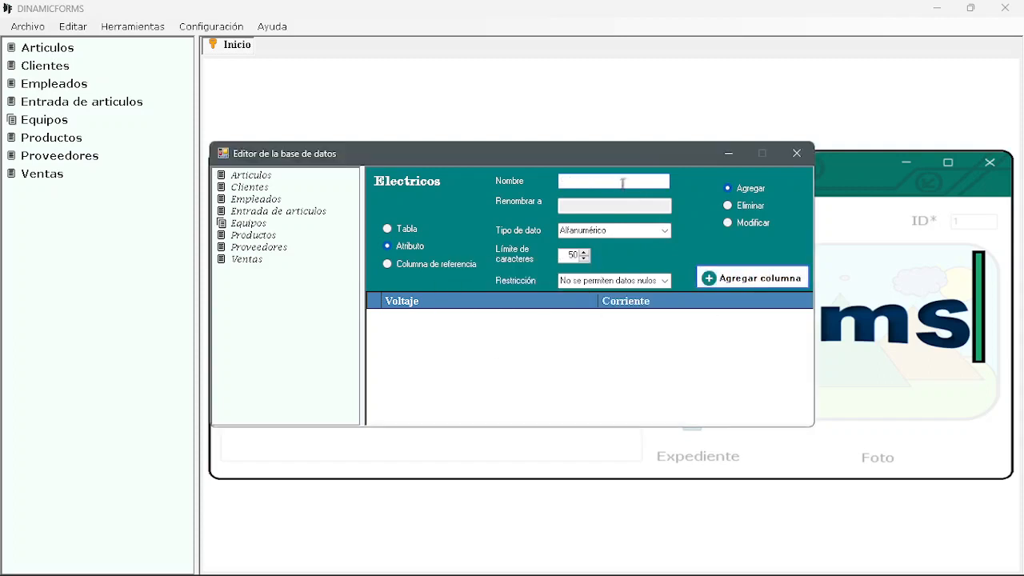
# - Add a Manual column to the Electricos subtable with the restriction "Se permiten datos nulos"
pyautogui.write('Manual')
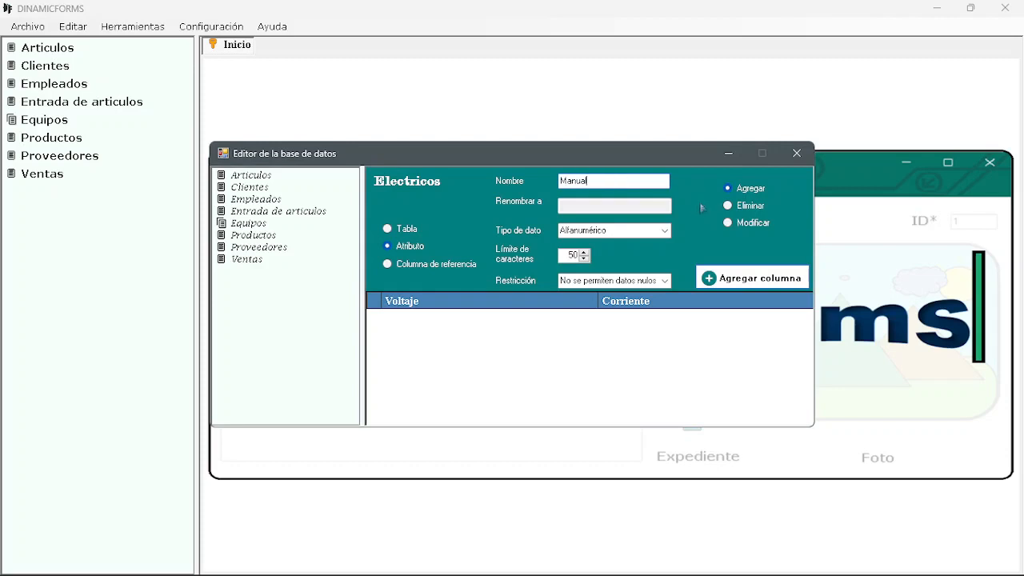
pyautogui.click(664, 281)
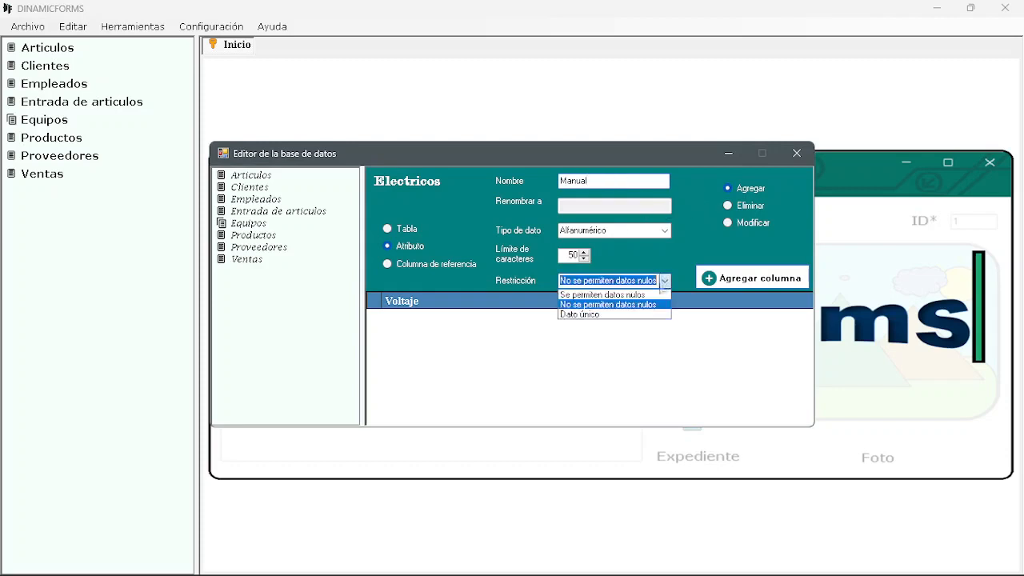
pyautogui.click(612, 296)
pyautogui.click(743, 286)
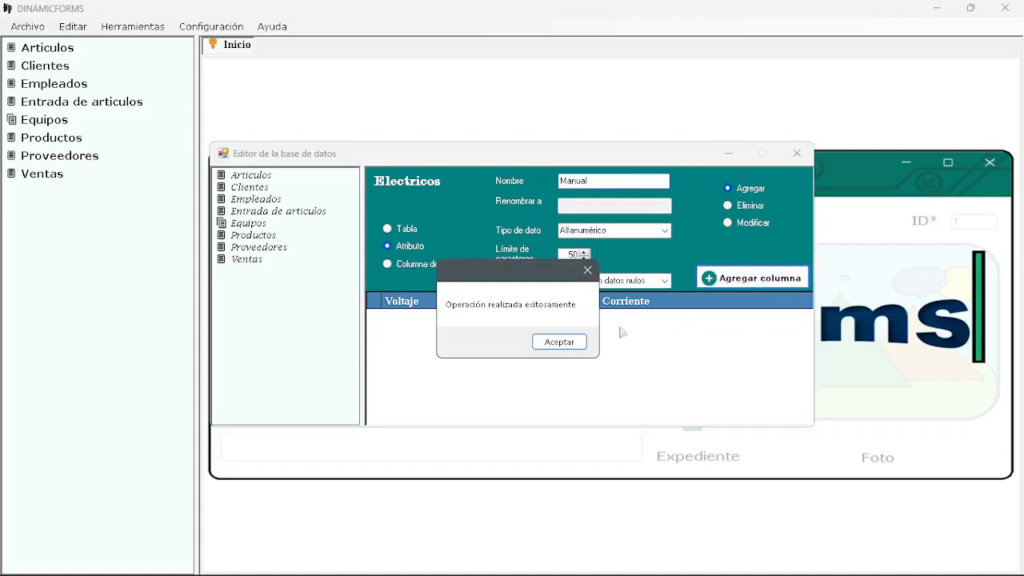
pyautogui.click(560, 342)
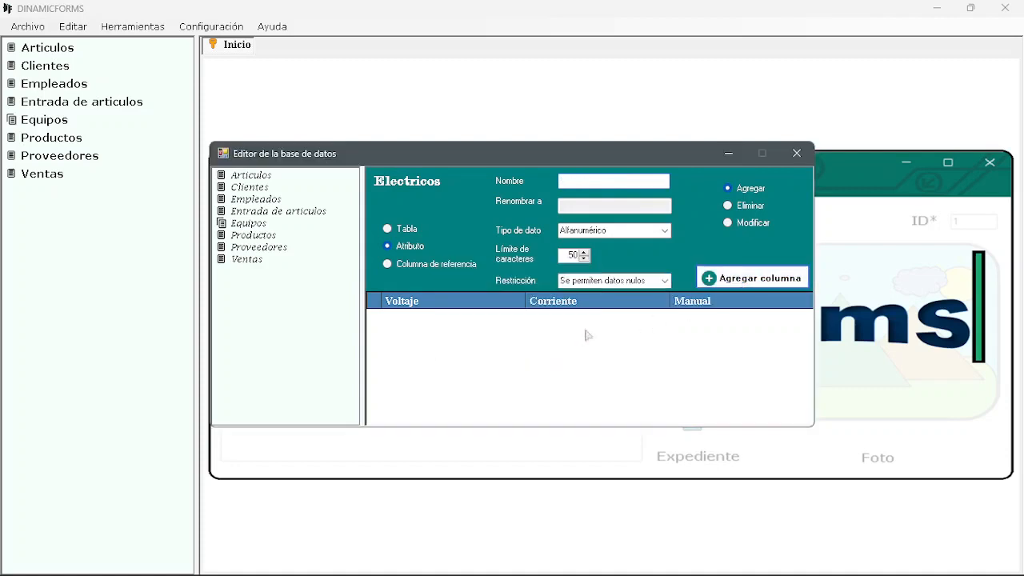
# - Close the database editor and open the Equipos table and its Electricos subtable to check their columns
pyautogui.click(797, 154)
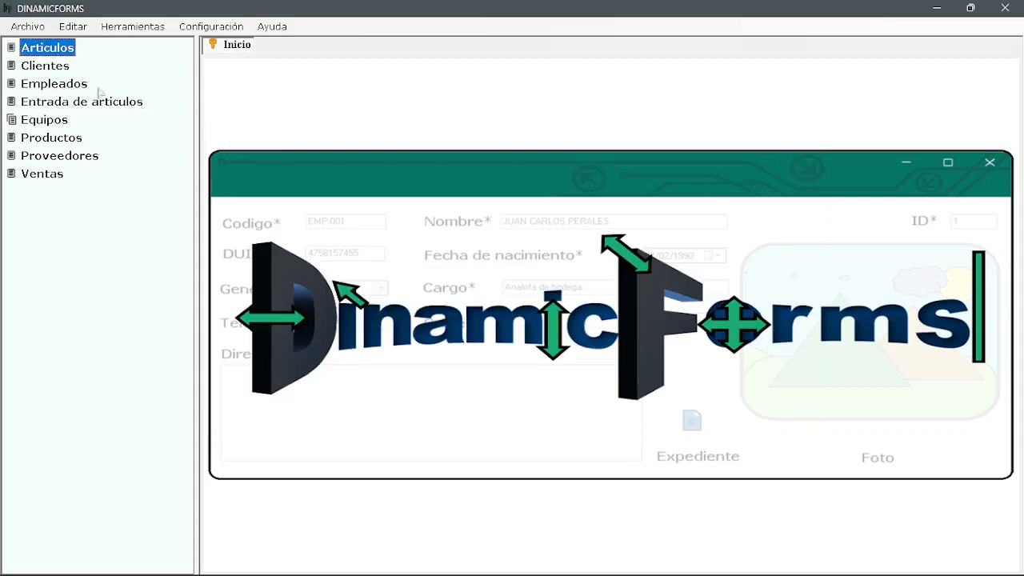
pyautogui.doubleClick(32, 120)
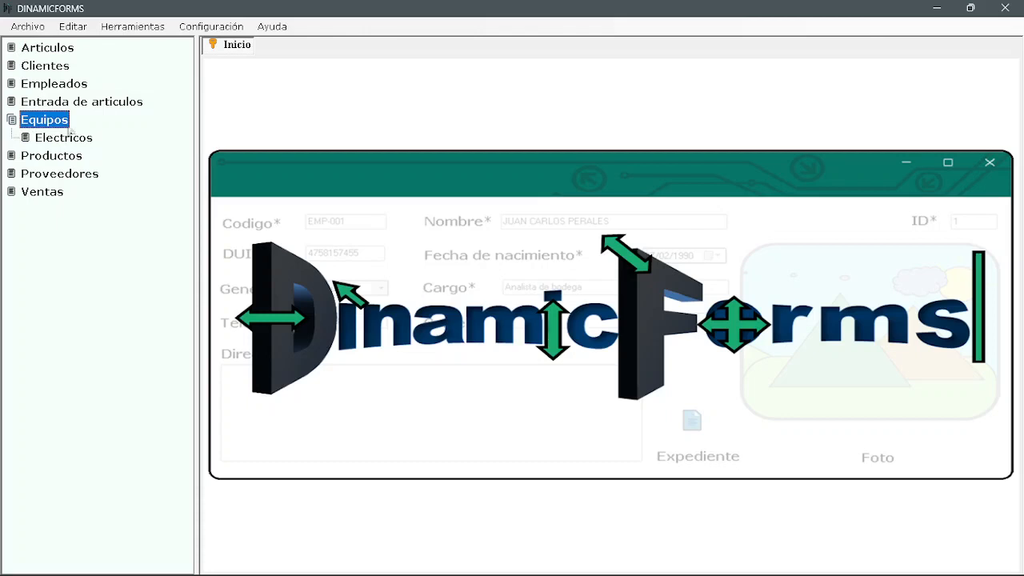
pyautogui.click(48, 138)
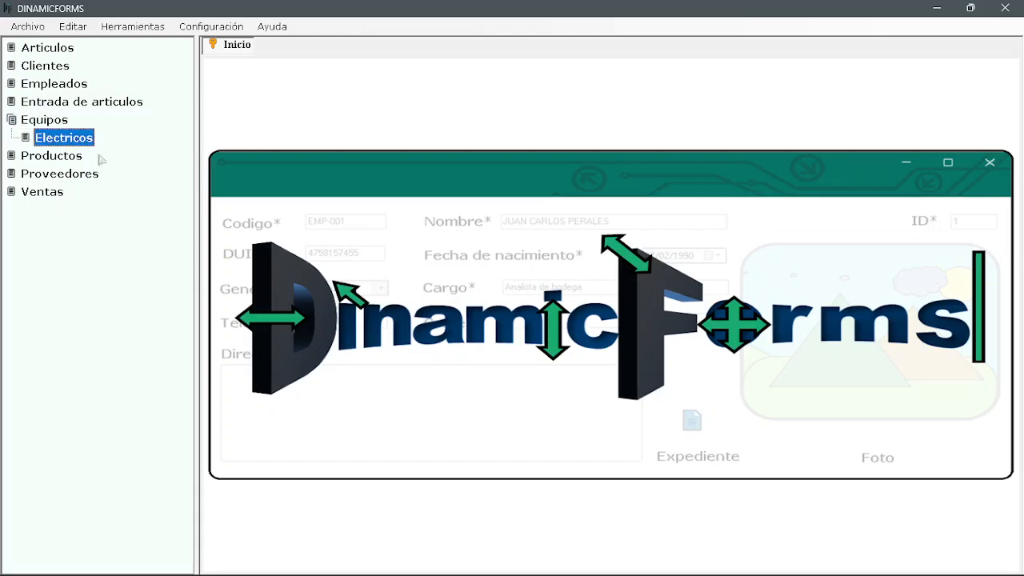
pyautogui.doubleClick(44, 120)
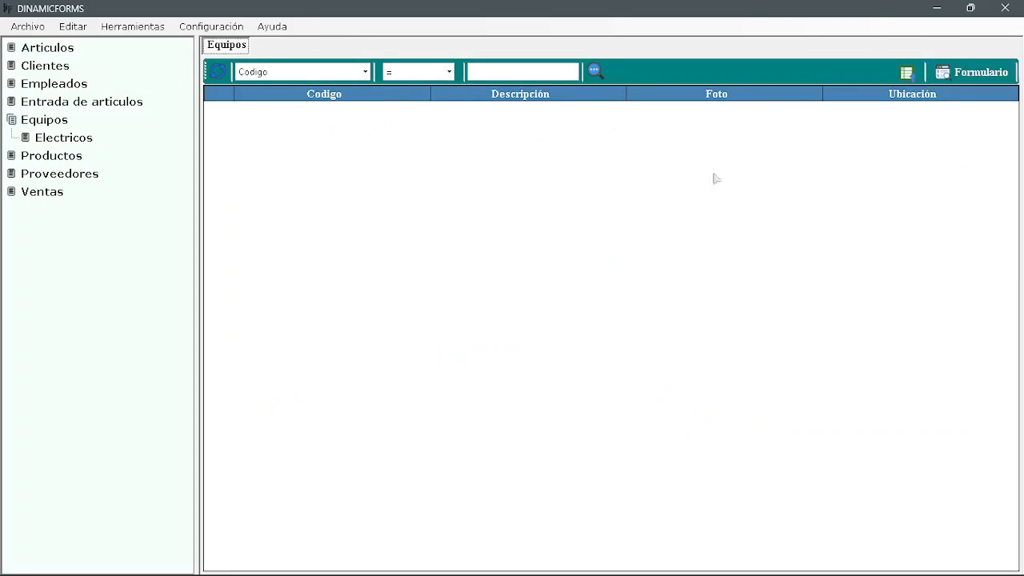
pyautogui.click(51, 141)
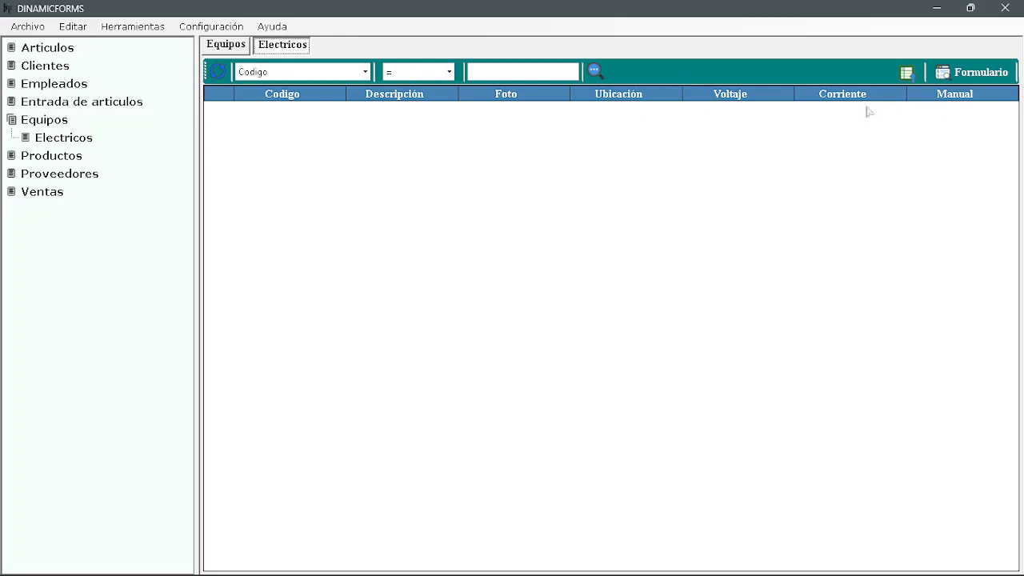
pyautogui.doubleClick(36, 123)
pyautogui.doubleClick(46, 123)
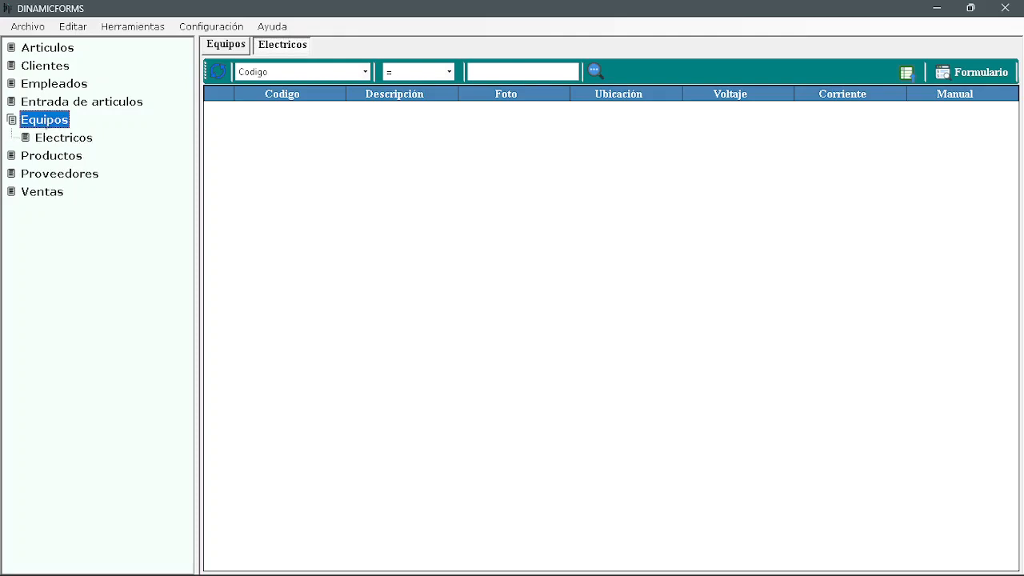
# - Reopen the database editor, expand the Equipos table and select its Electricos subtable
pyautogui.click(135, 27)
pyautogui.click(164, 41)
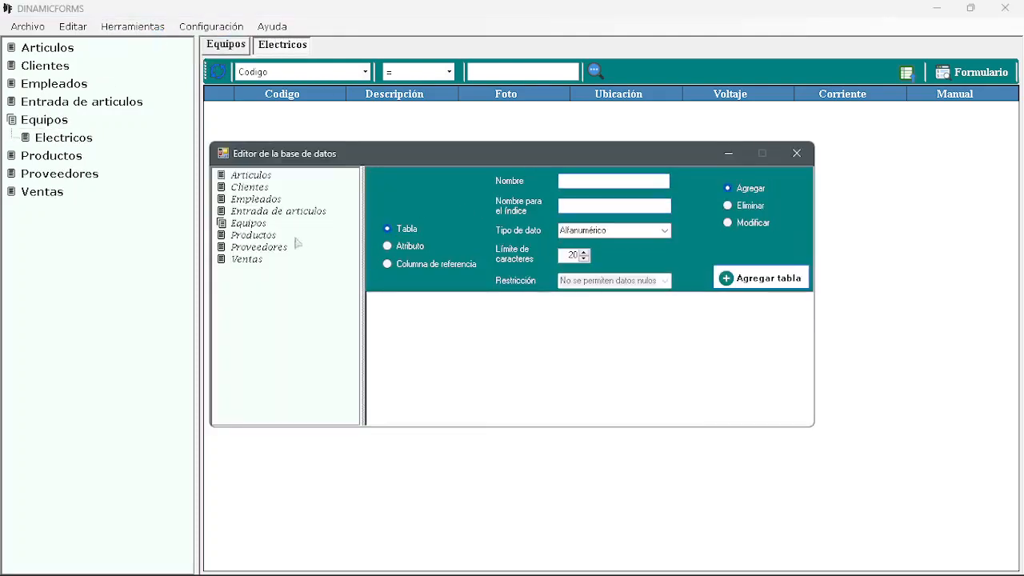
pyautogui.click(258, 229)
pyautogui.doubleClick(260, 229)
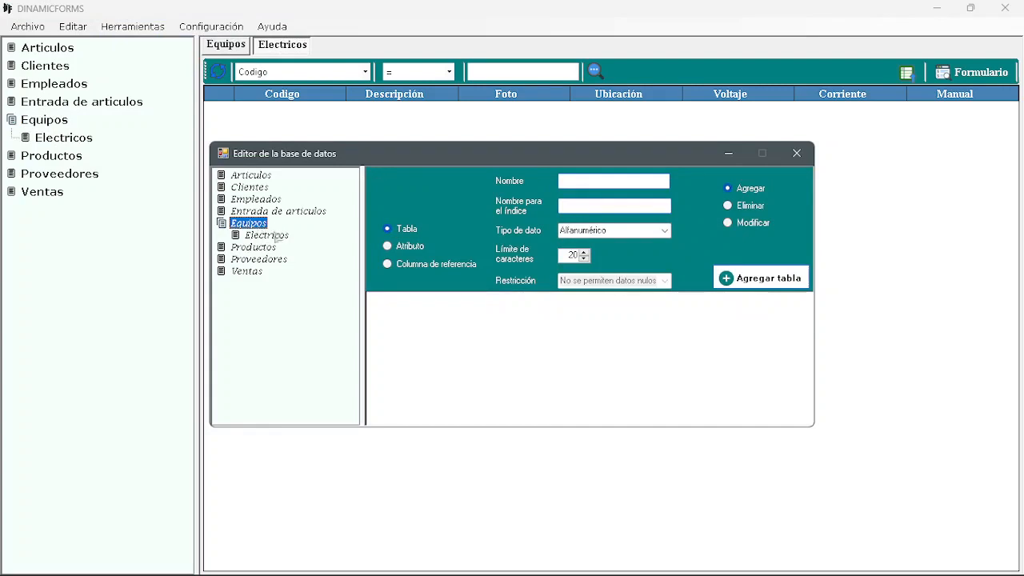
pyautogui.click(269, 235)
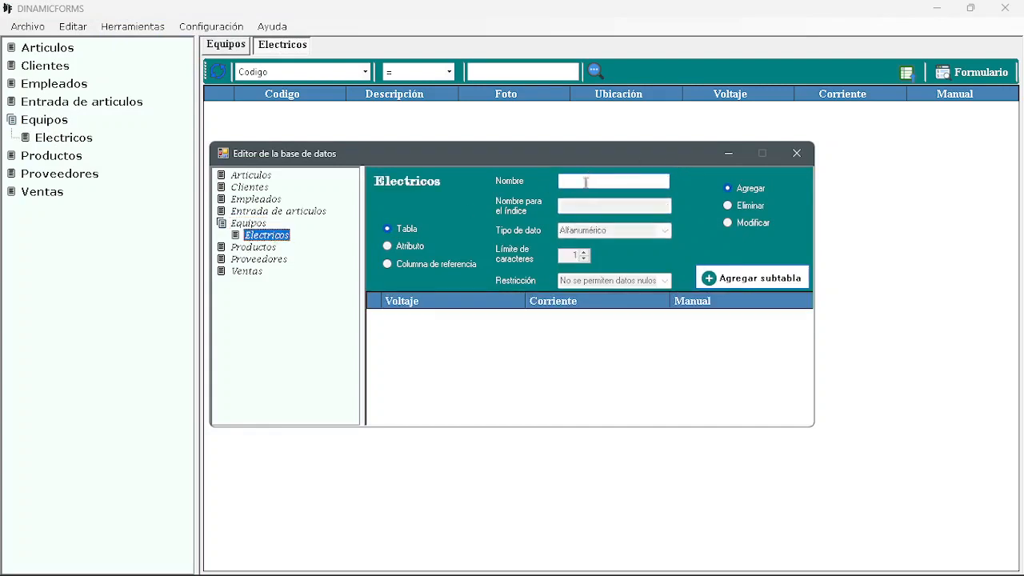
pyautogui.click(585, 183)
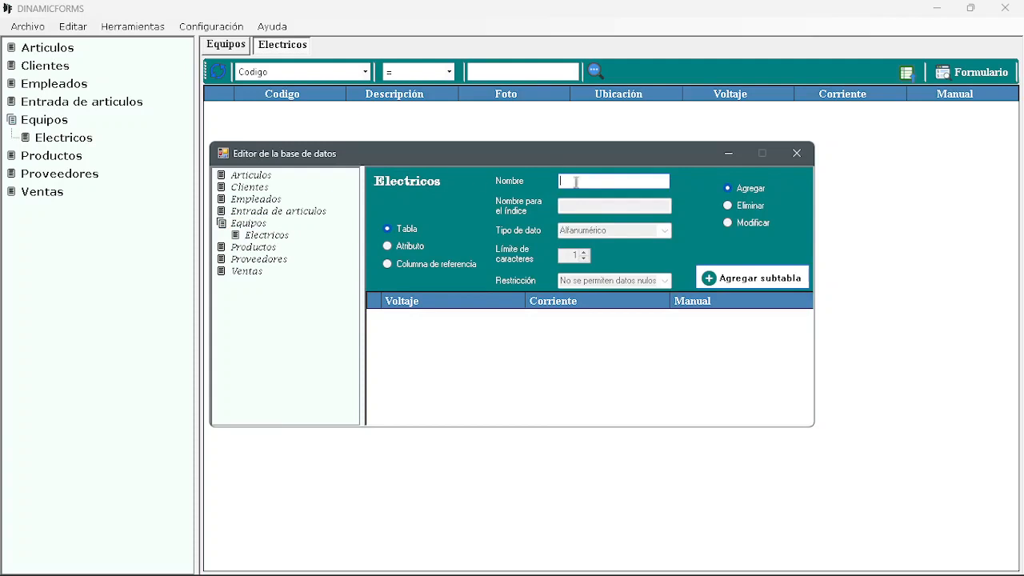
pyautogui.click(268, 237)
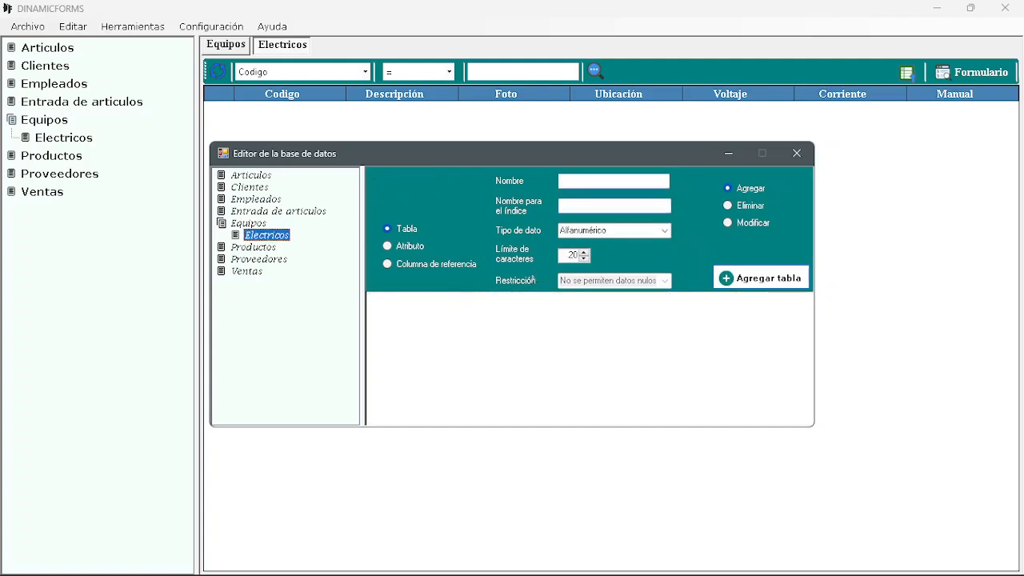
pyautogui.click(608, 182)
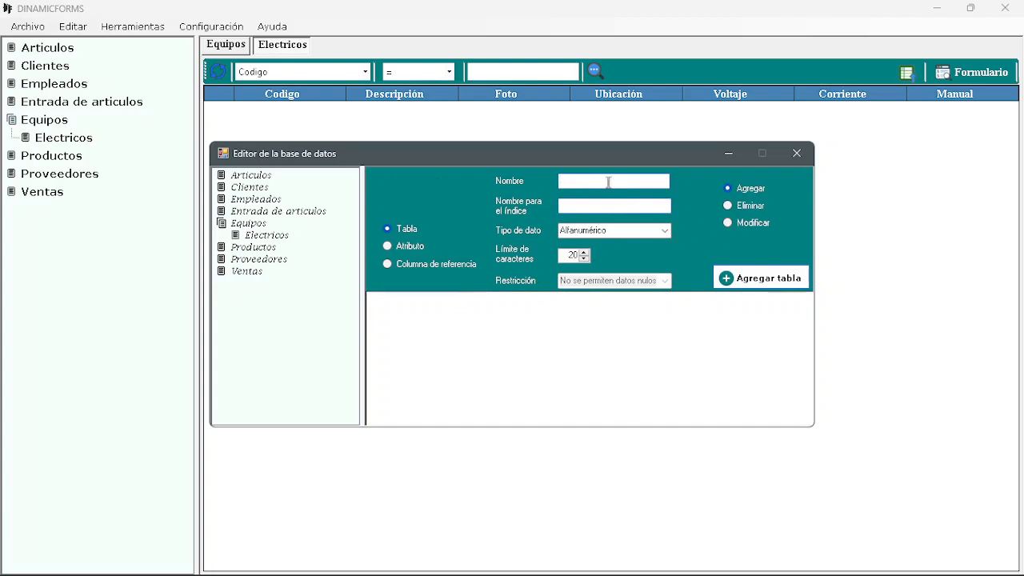
pyautogui.write('Refriger')
pyautogui.click(270, 236)
# - Add a subtable named Refrigeración under the Electricos subtable
pyautogui.click(606, 180)
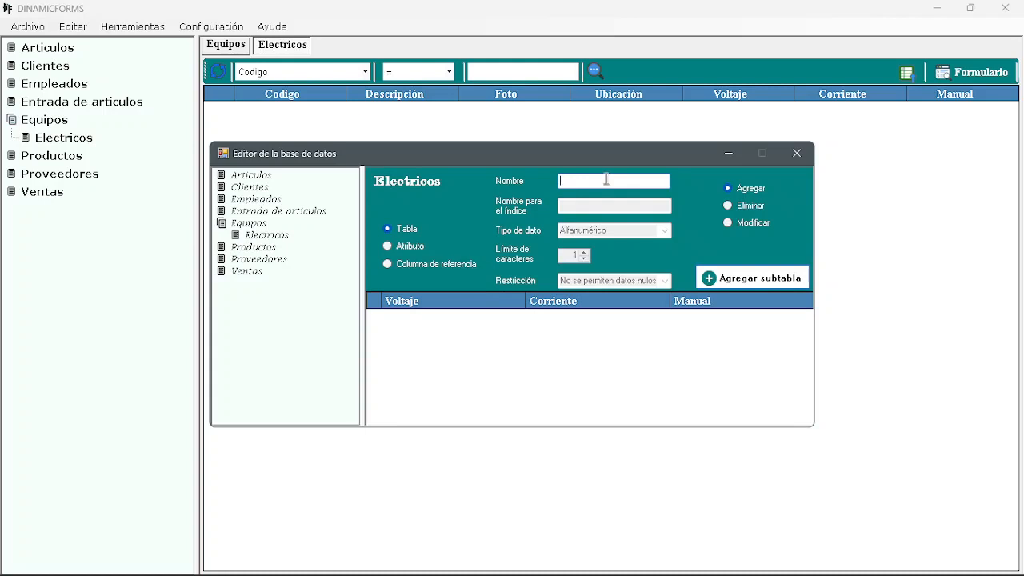
pyautogui.write('A')
pyautogui.write('P')
pyautogui.write('efrigeraci')
pyautogui.write('ón')
pyautogui.click(752, 278)
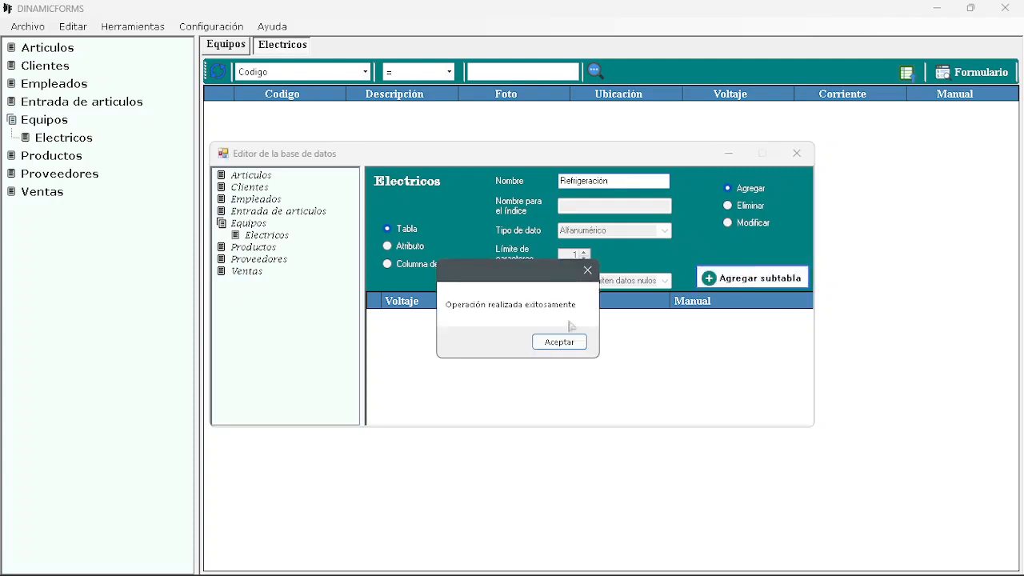
pyautogui.click(559, 341)
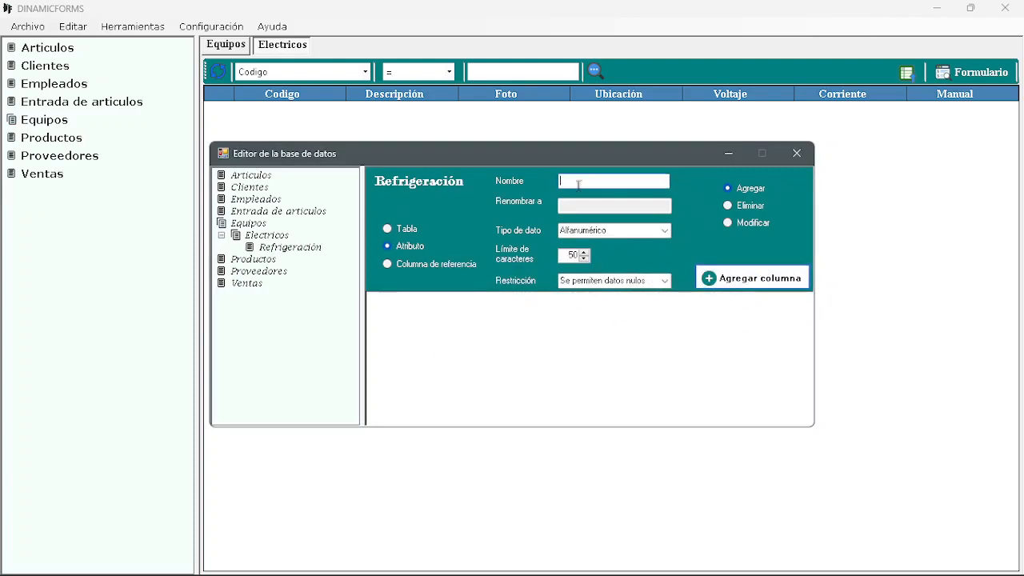
# - Add a BTU column of type Numérico to the Refrigeración subtable with the restriction "No se permiten datos nulos"
pyautogui.write('BTU')
pyautogui.click(663, 231)
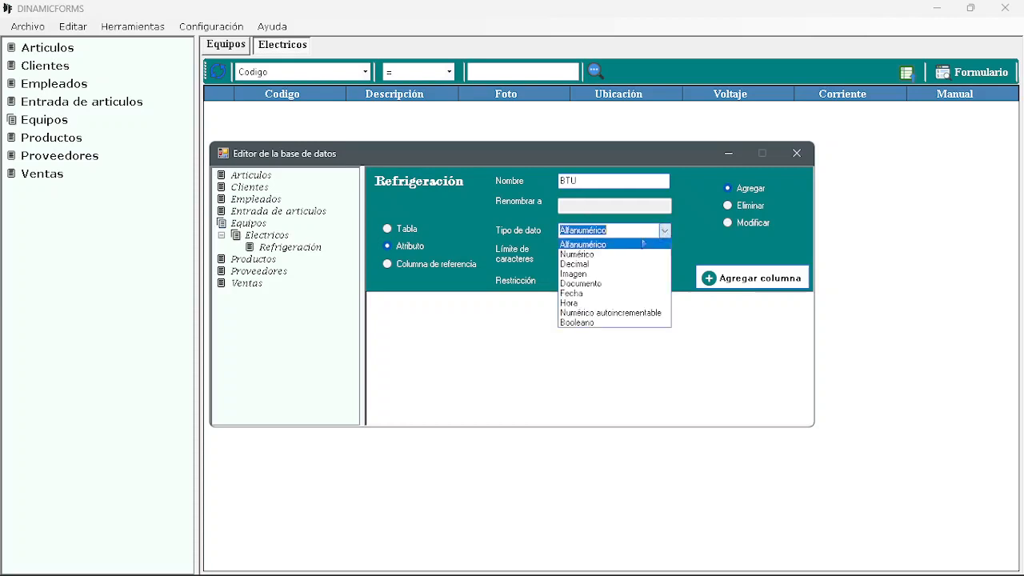
pyautogui.click(617, 255)
pyautogui.click(664, 281)
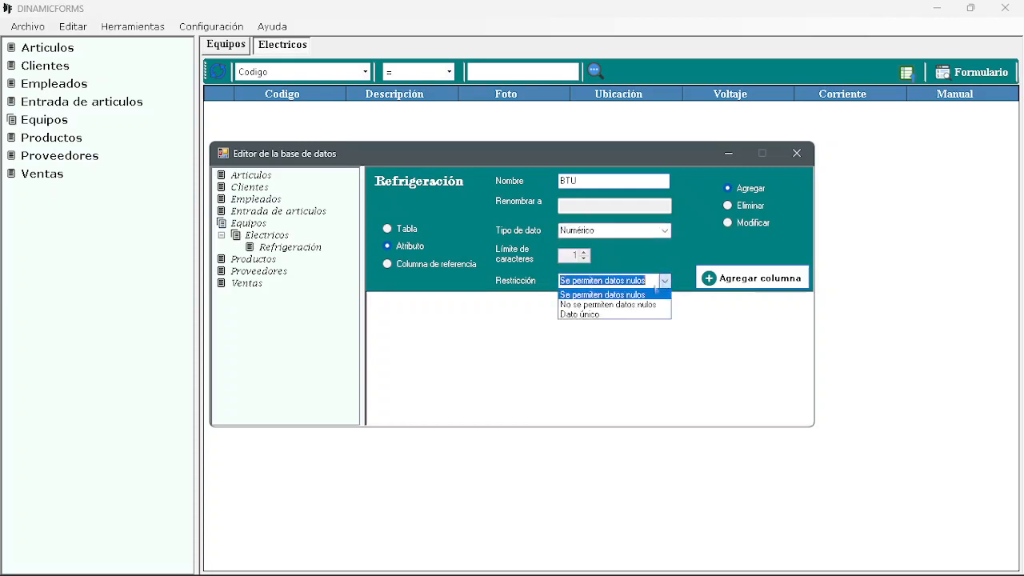
pyautogui.click(631, 308)
pyautogui.click(742, 280)
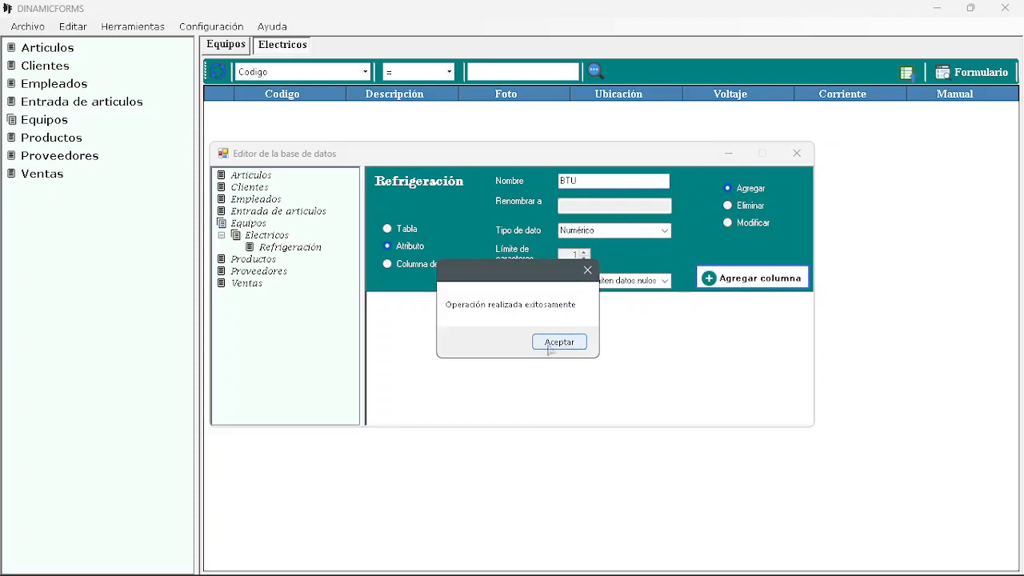
pyautogui.click(551, 347)
# - Add a Tipo column of type Alfanumérico to the Refrigeración subtable with the restriction "No se permiten datos nulos"
pyautogui.click(584, 182)
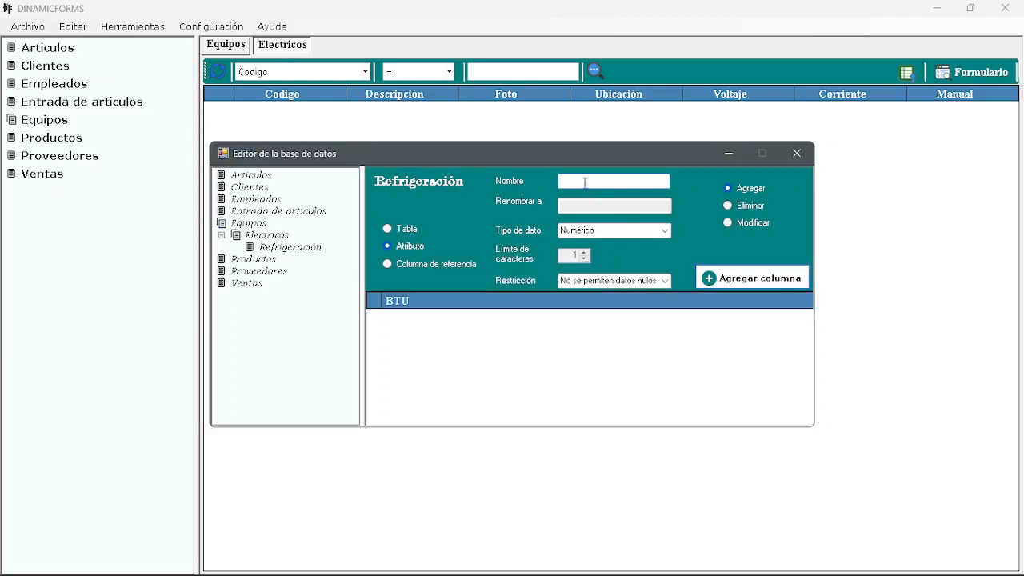
pyautogui.write('Tip')
pyautogui.press('BackSpace')
pyautogui.press('BackSpace')
pyautogui.click(664, 231)
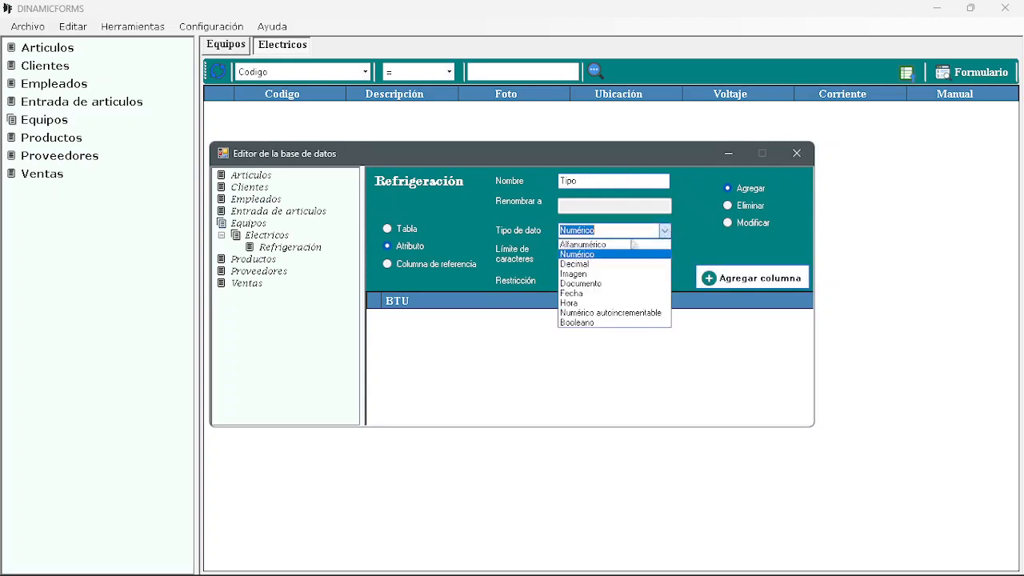
pyautogui.click(600, 242)
pyautogui.click(665, 281)
pyautogui.click(608, 304)
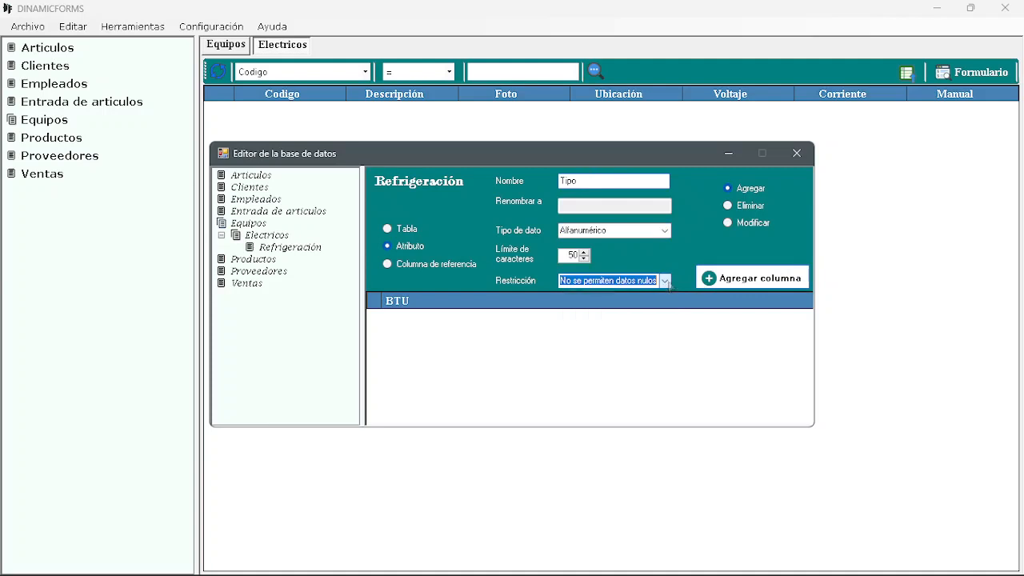
pyautogui.click(744, 277)
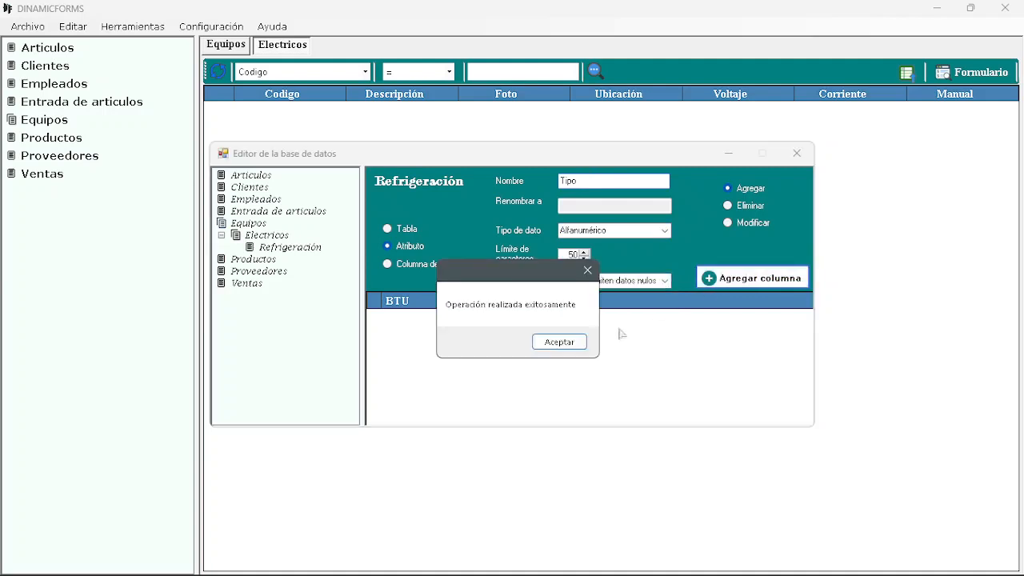
pyautogui.click(571, 342)
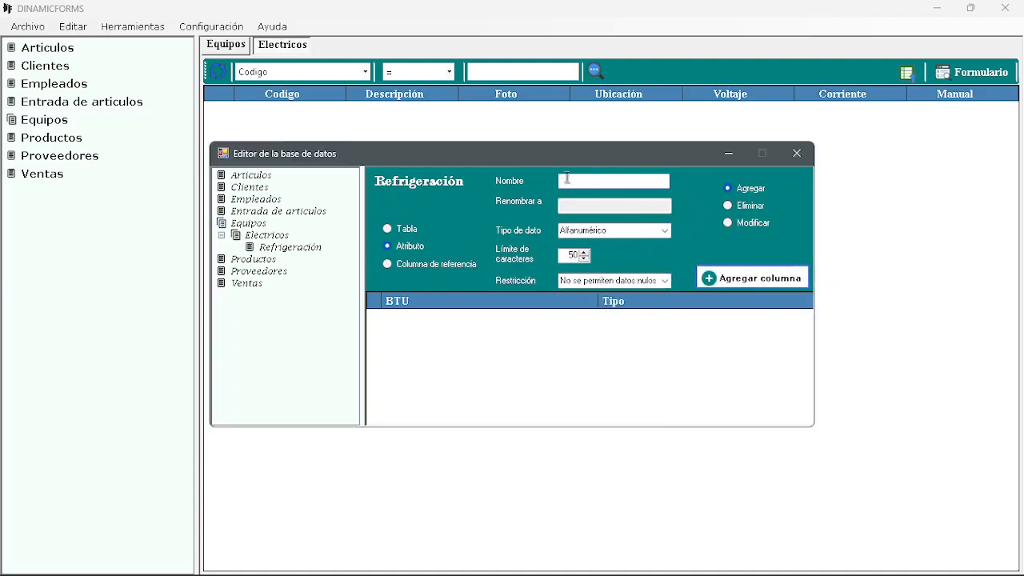
# - Add a second subtable named Motores under the Electricos subtable
pyautogui.click(267, 236)
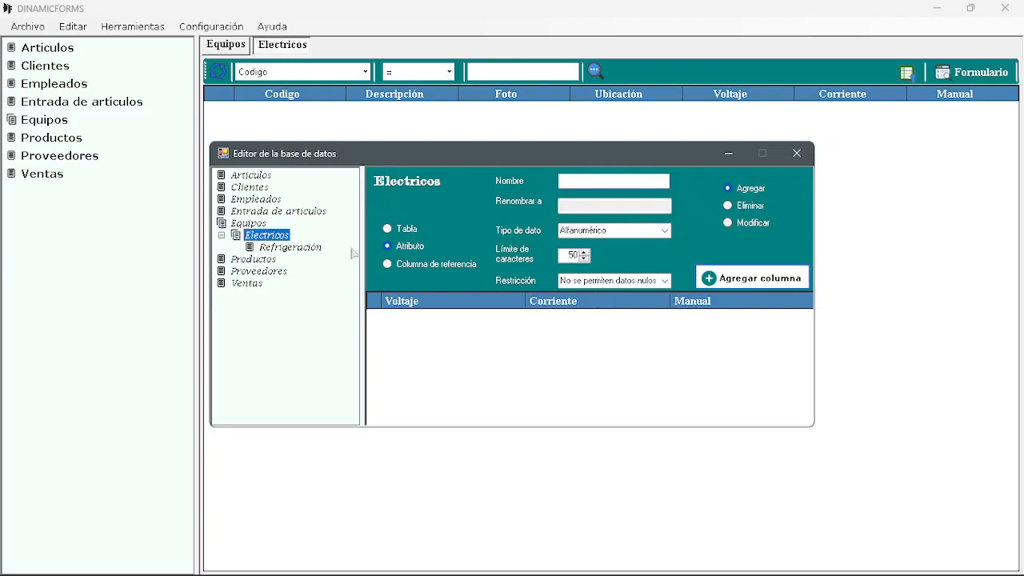
pyautogui.click(568, 183)
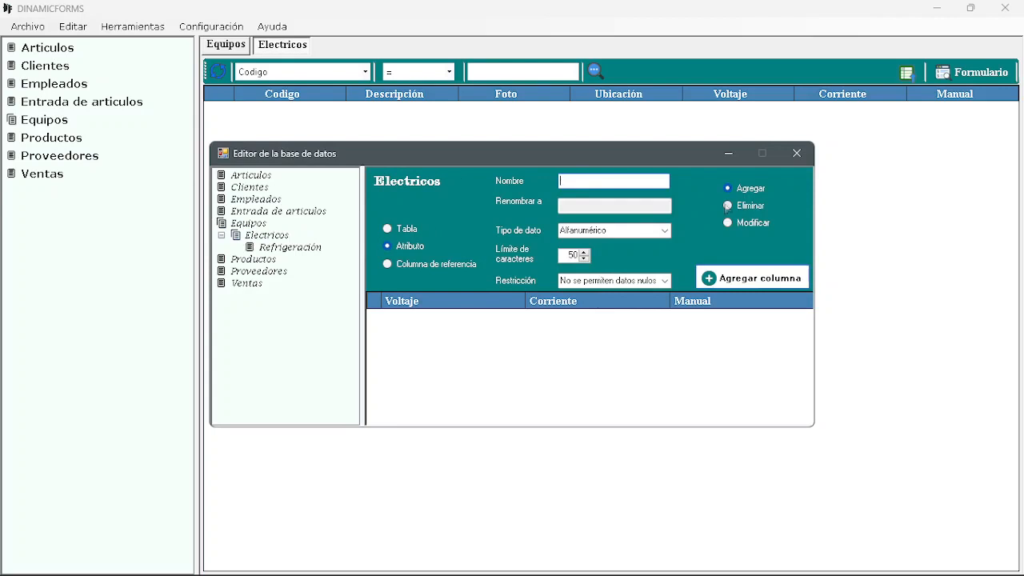
pyautogui.write('Motores')
pyautogui.click(420, 233)
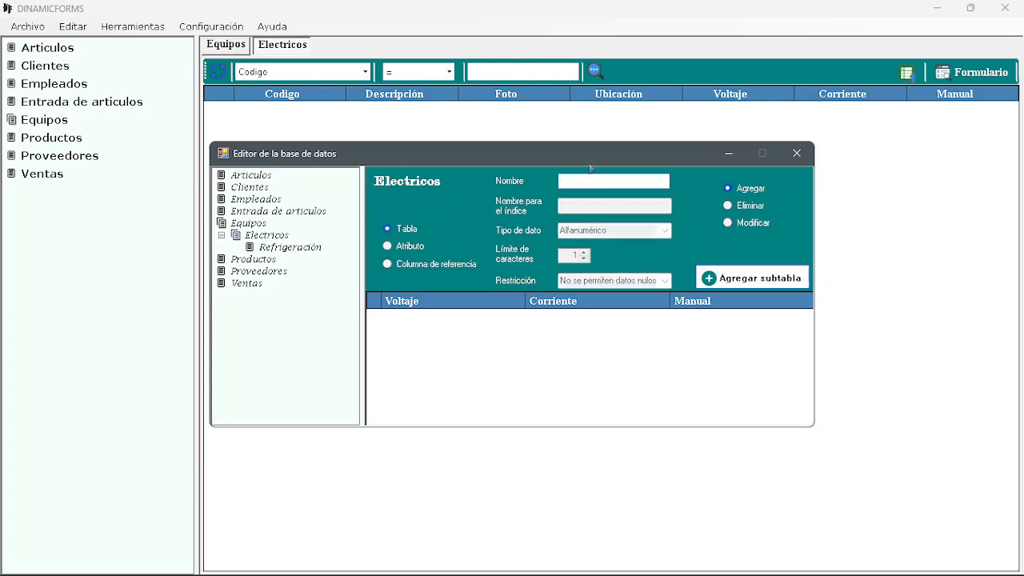
pyautogui.click(579, 185)
pyautogui.write('Motores')
pyautogui.click(725, 278)
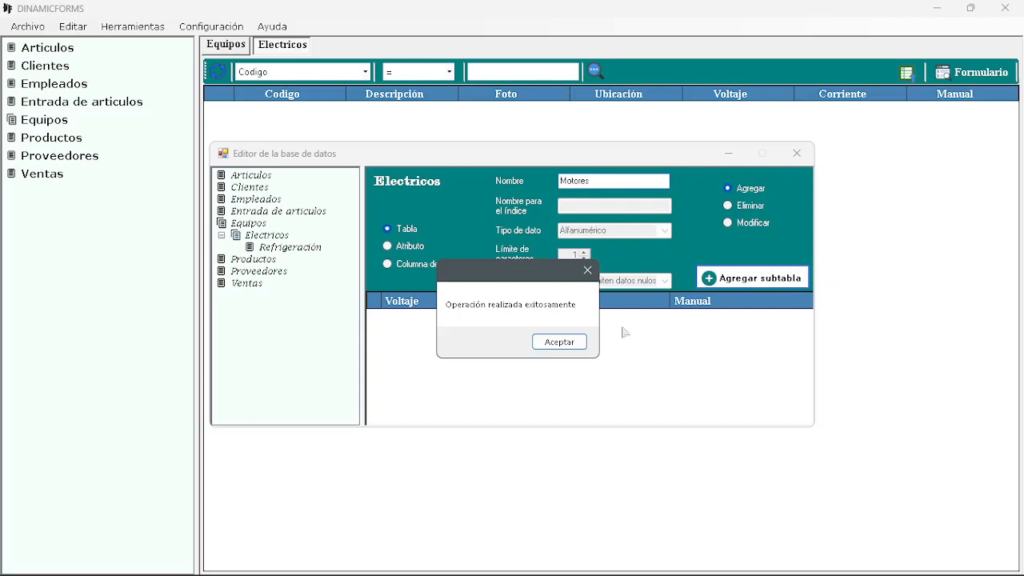
pyautogui.click(559, 342)
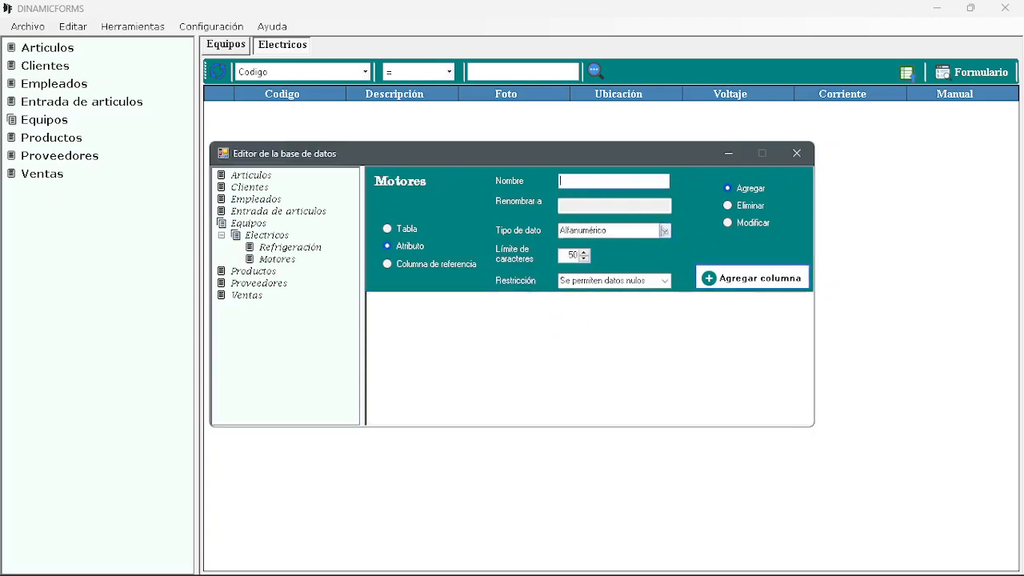
# - Add a Revoluciones column of type Alfanumérico to the Motores subtable with the restriction "Se permiten datos nulos"
pyautogui.write('Revoluciones')
pyautogui.click(664, 281)
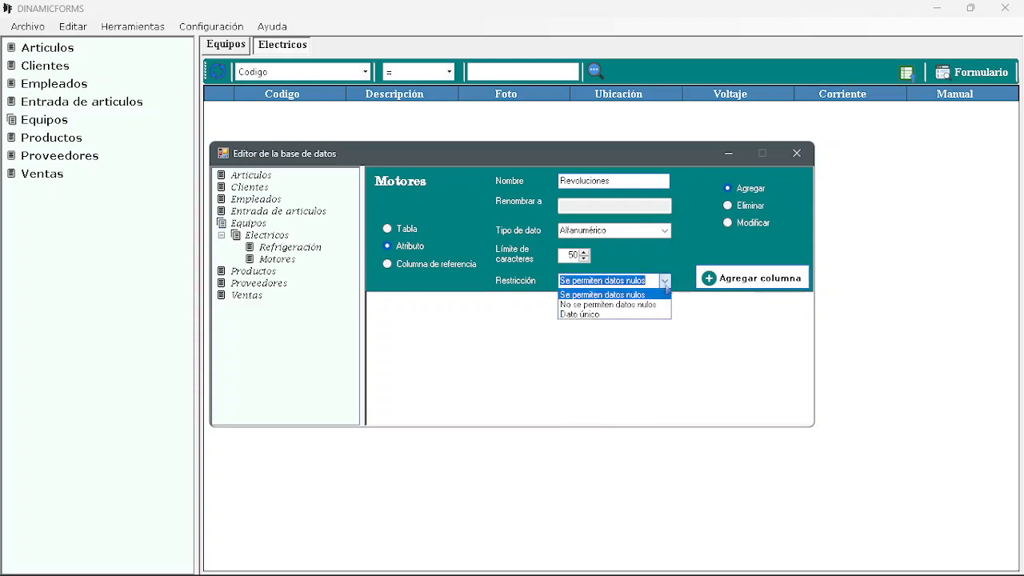
pyautogui.click(665, 281)
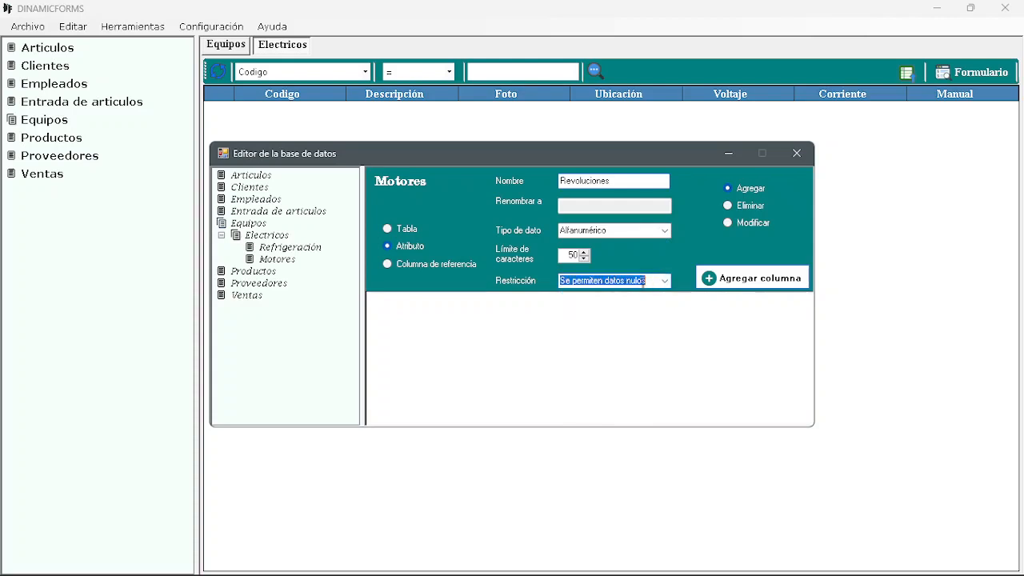
pyautogui.click(737, 280)
pyautogui.click(559, 340)
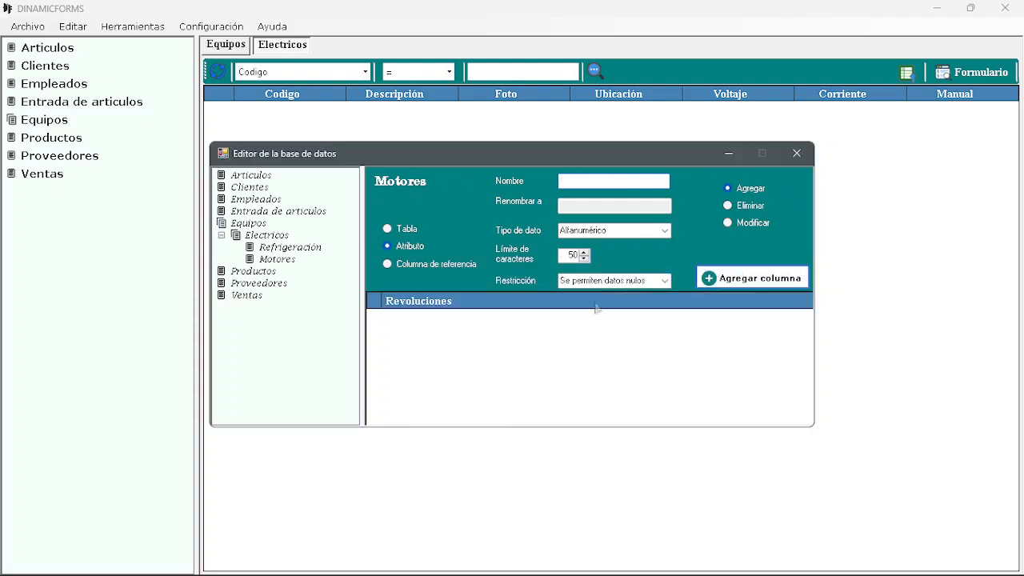
# - Add a Potencia column to the Motores subtable, keeping the same data type and restriction as Revoluciones
pyautogui.click(602, 181)
pyautogui.write('Po')
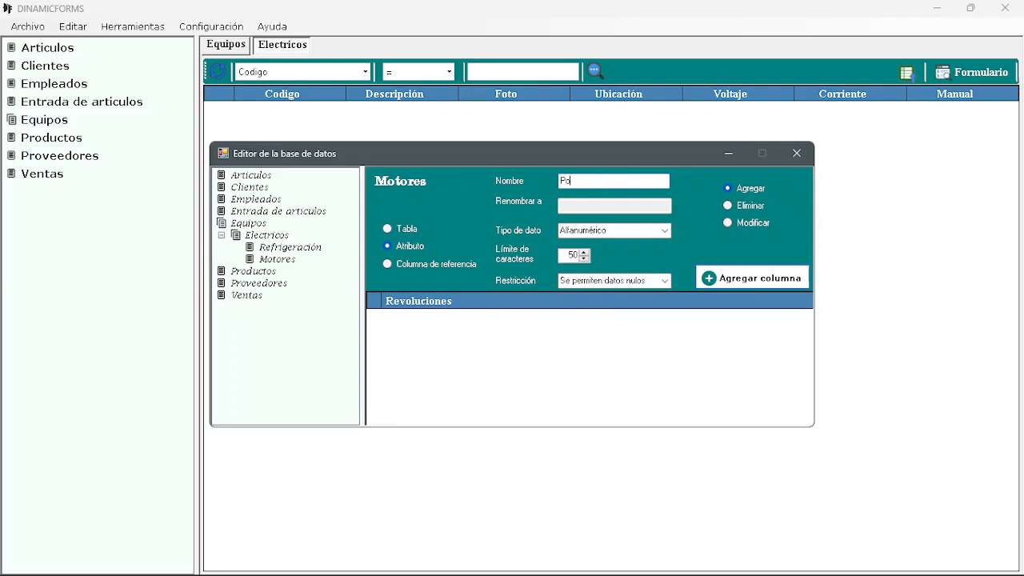
pyautogui.write('tecion')
pyautogui.press('BackSpace')
pyautogui.press('BackSpace')
pyautogui.press('BackSpace')
pyautogui.write('ncia')
pyautogui.click(735, 279)
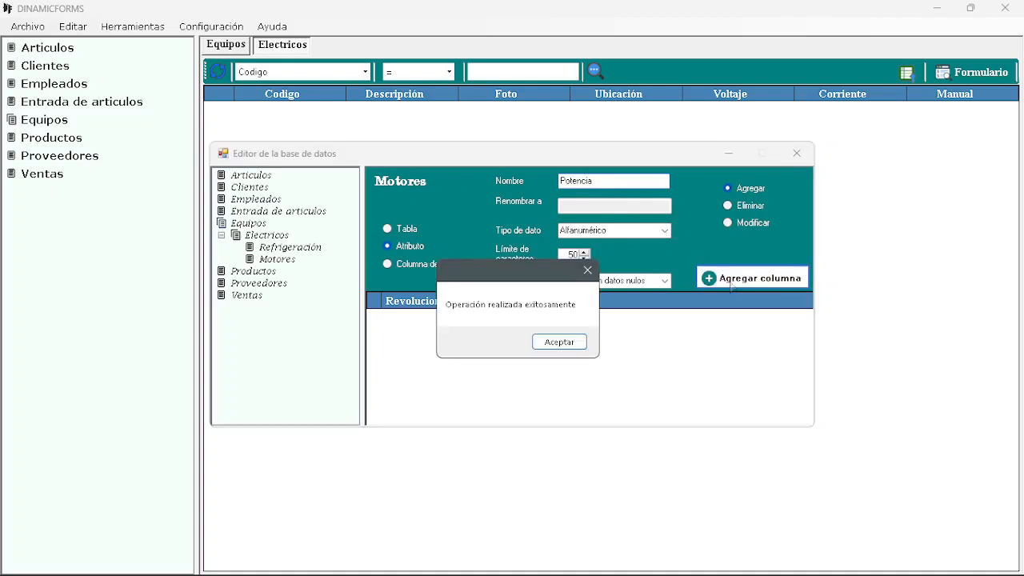
pyautogui.click(557, 343)
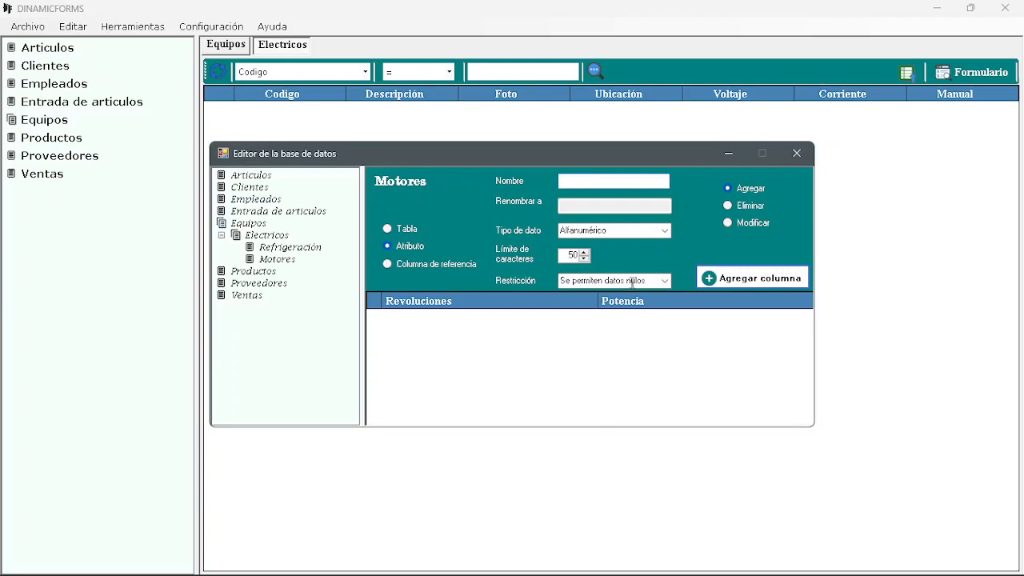
pyautogui.click(596, 179)
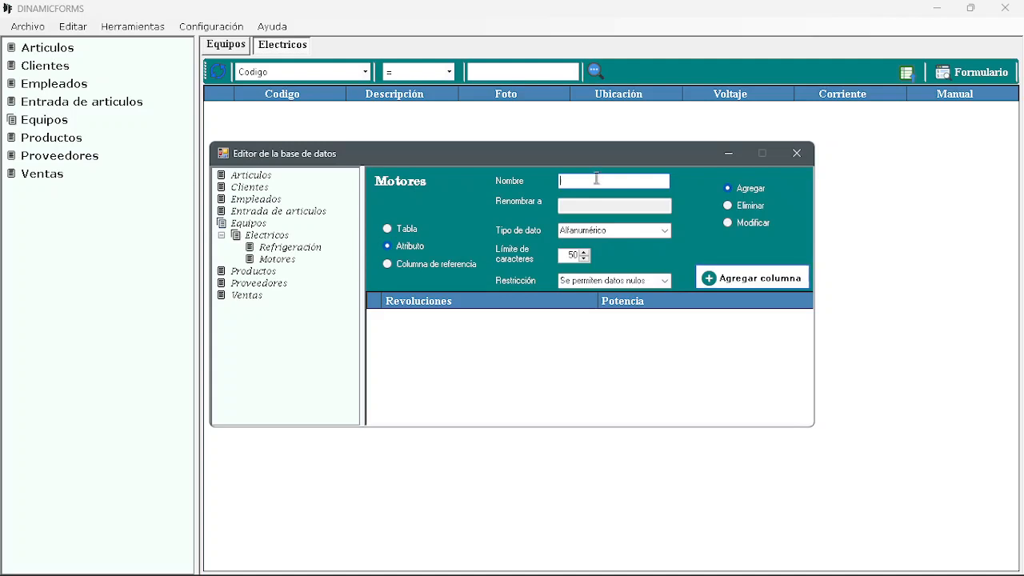
# - Add a Case column to the Motores subtable with the same data type and restriction, and close the database editor
pyautogui.write('Case')
pyautogui.click(725, 282)
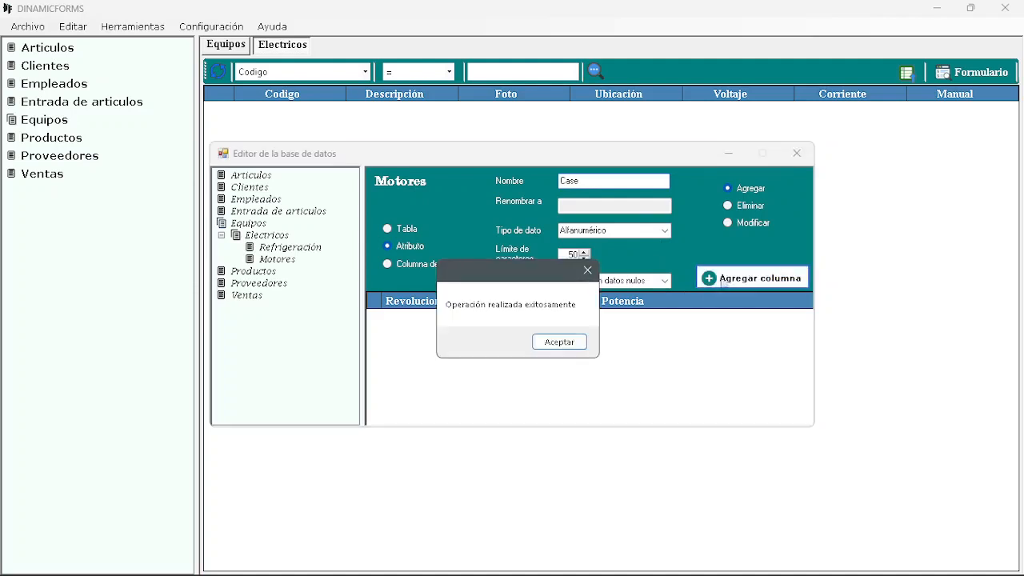
pyautogui.click(560, 341)
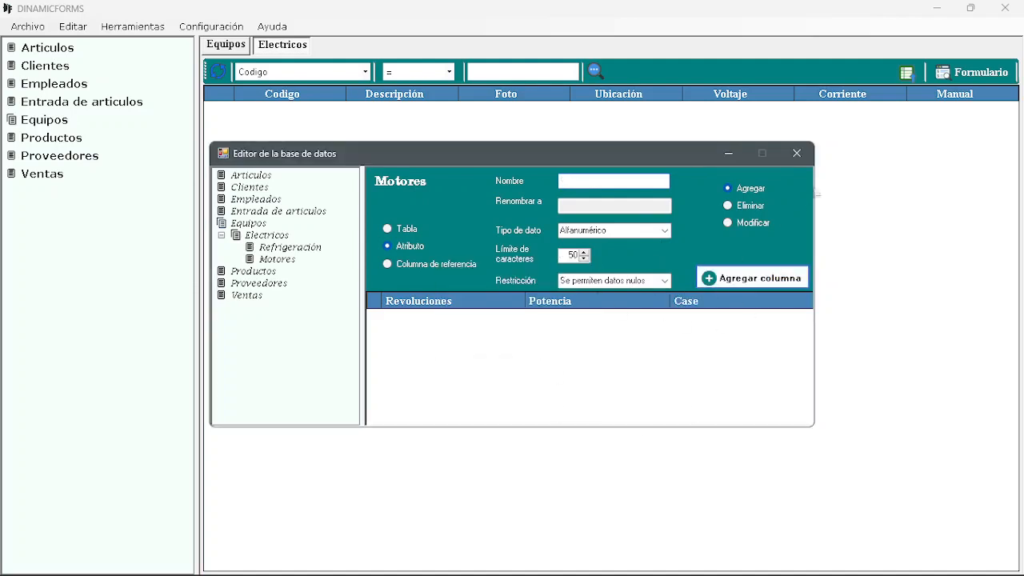
pyautogui.click(799, 154)
# - Expand Equipos and Electricos in the table tree and review the columns of Equipos, Electricos, Refrigeración and Motores
pyautogui.doubleClick(45, 120)
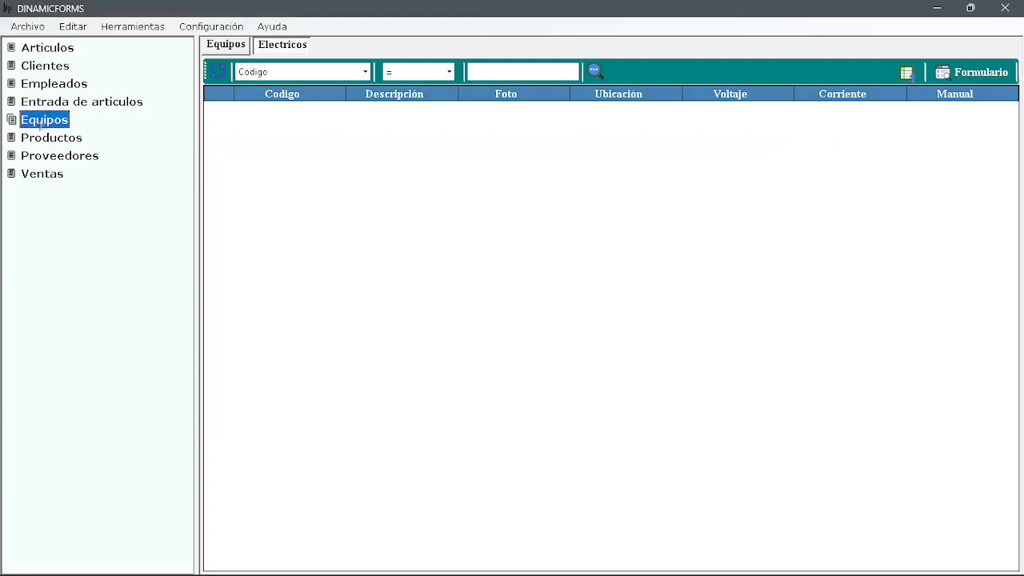
pyautogui.doubleClick(56, 141)
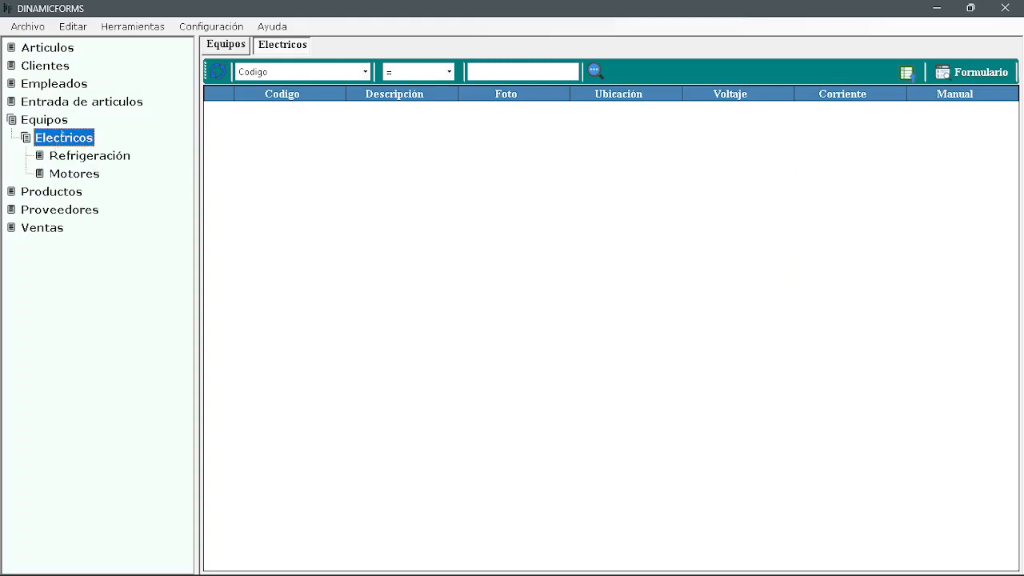
pyautogui.click(220, 52)
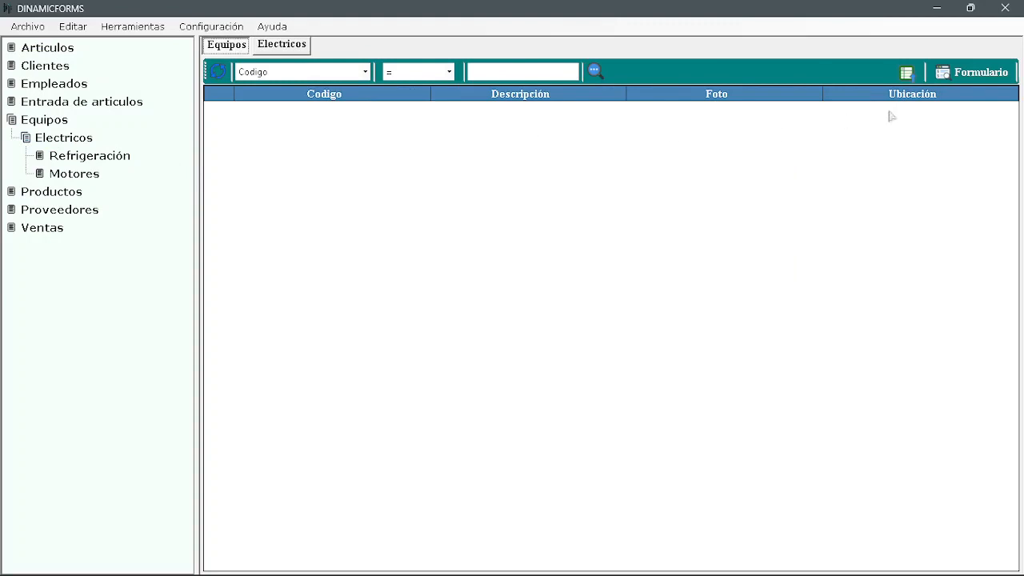
pyautogui.click(281, 45)
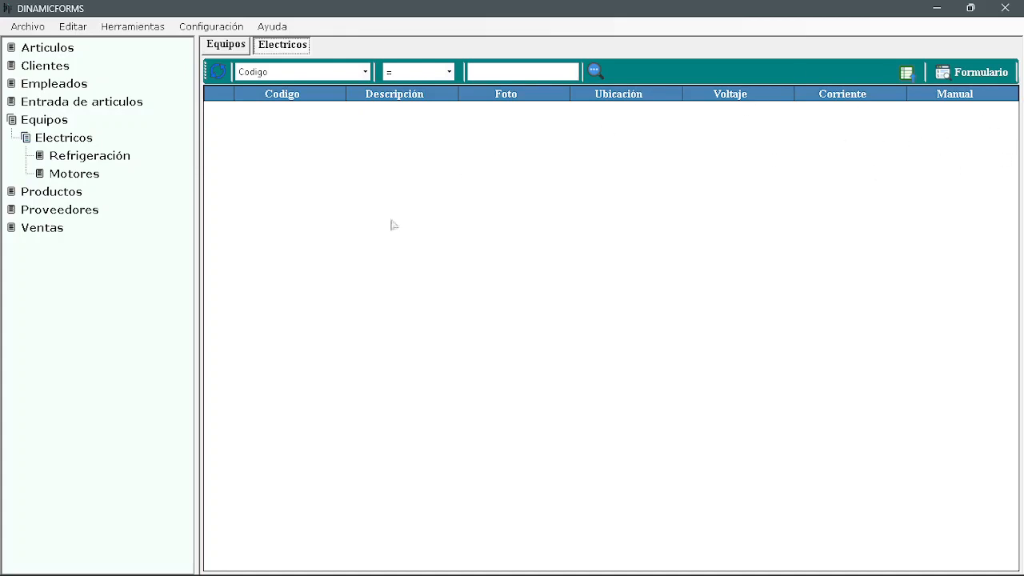
pyautogui.click(80, 157)
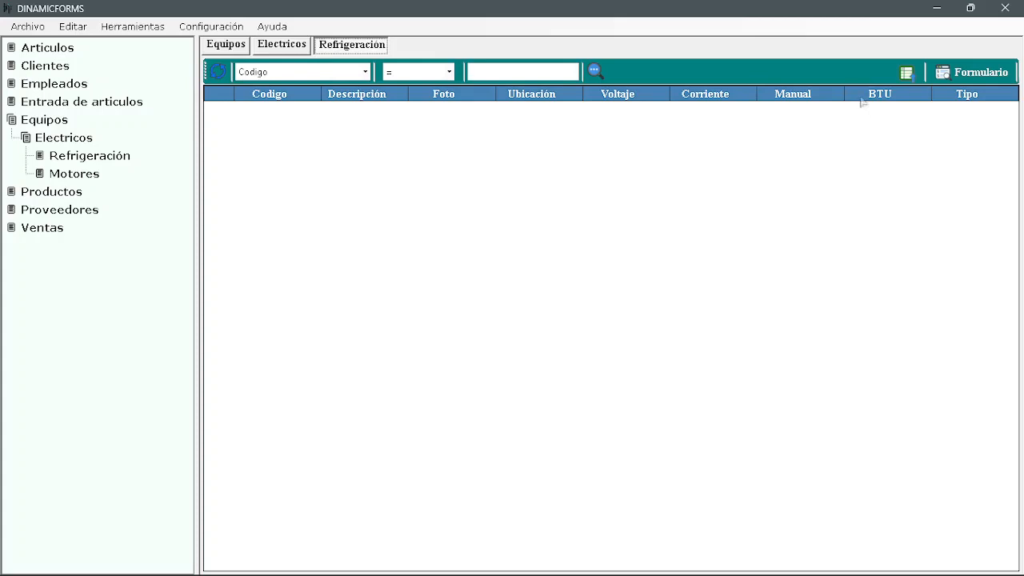
pyautogui.click(88, 173)
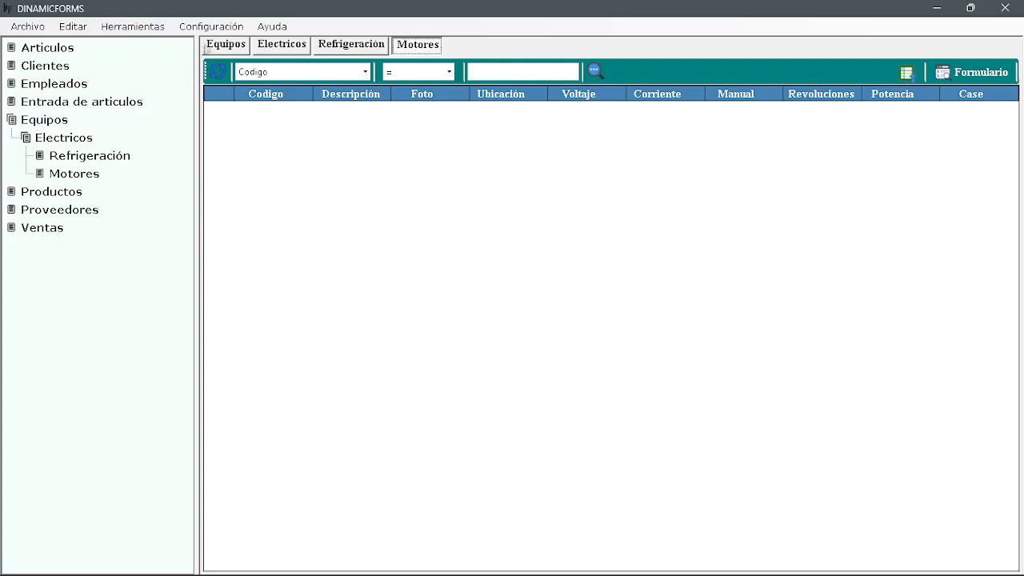
# - Inspect the data entry forms of the Equipos and Electricos tables
pyautogui.click(207, 47)
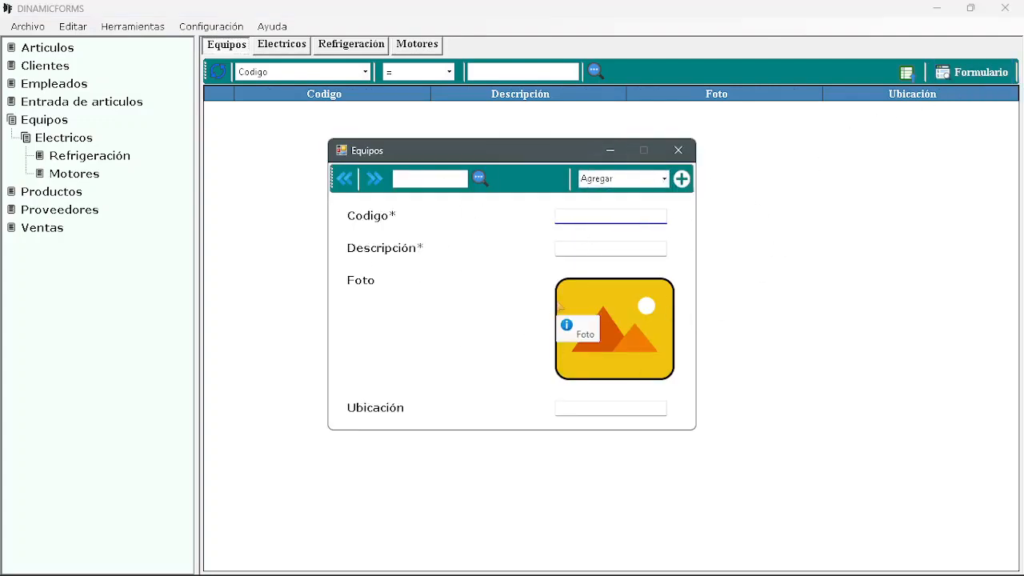
pyautogui.click(281, 44)
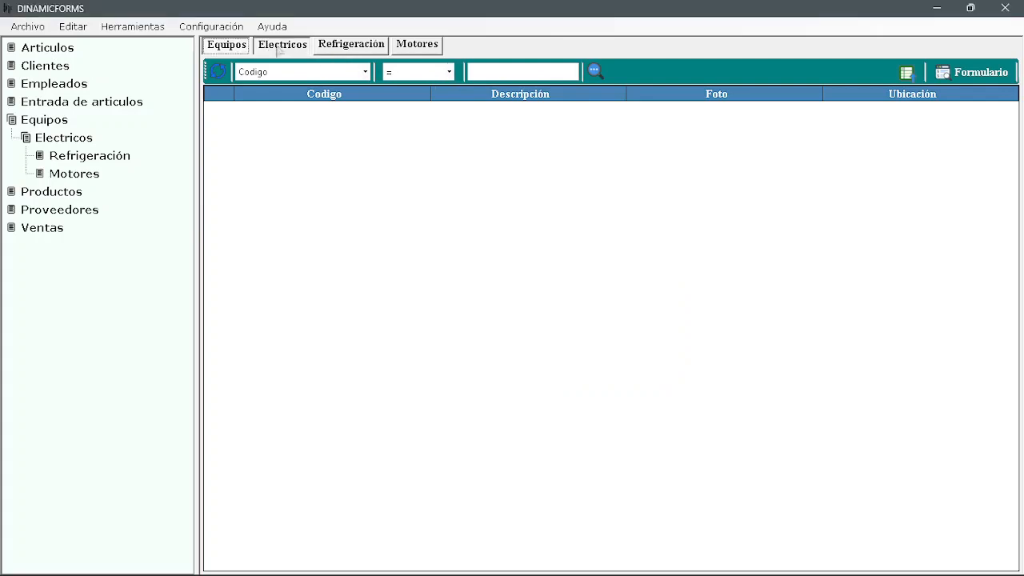
pyautogui.click(972, 72)
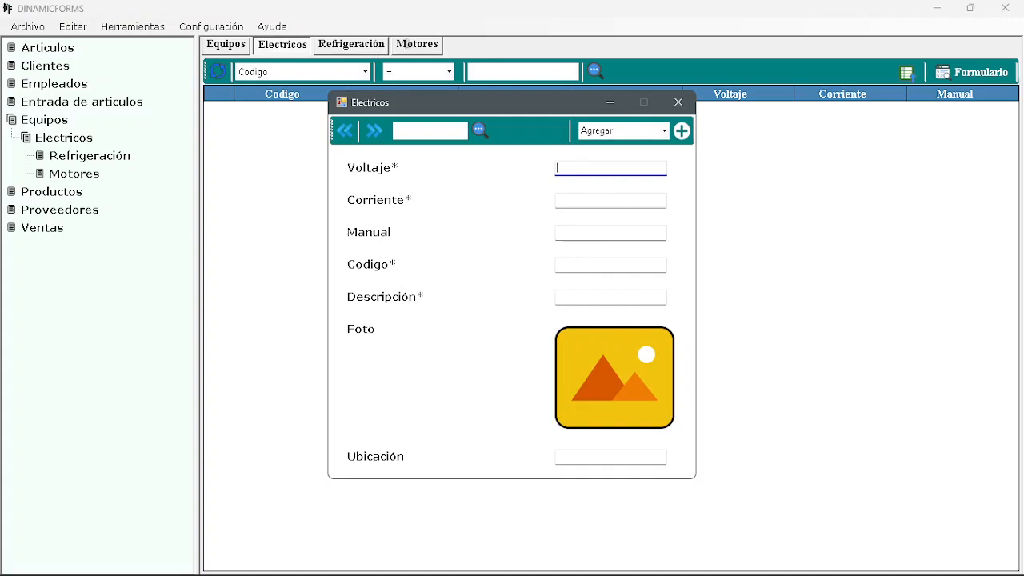
# - Start a new record in the Motores form with Codigo M-02489, Revoluciones 3200 rpm and Potencia 2 hp
pyautogui.click(410, 45)
pyautogui.click(956, 75)
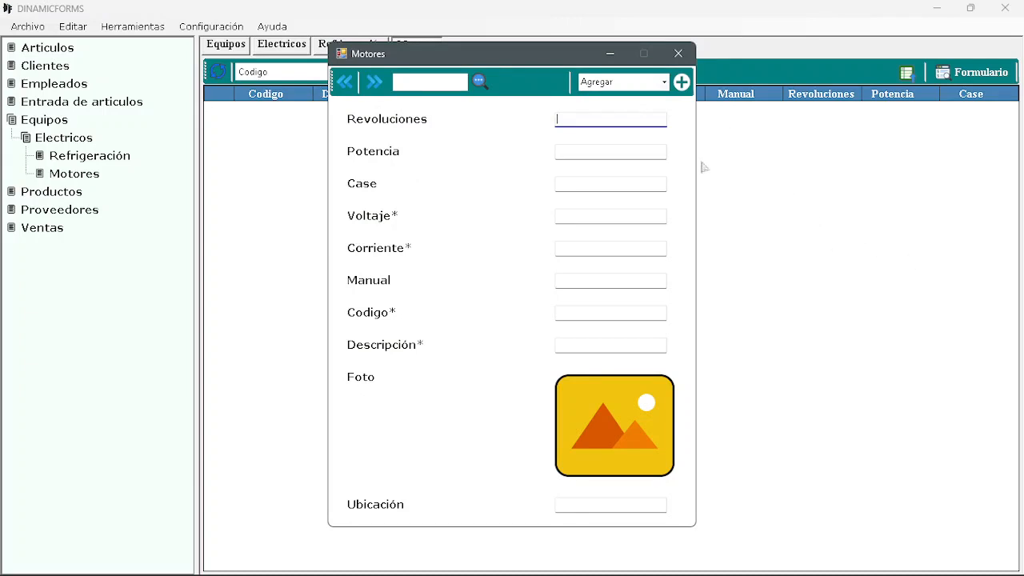
pyautogui.click(663, 82)
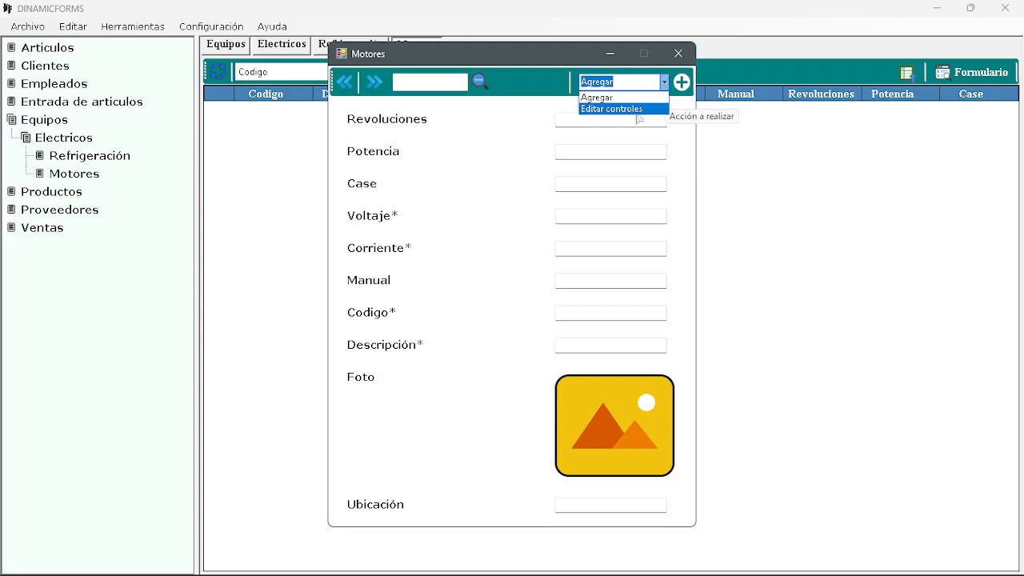
pyautogui.click(688, 159)
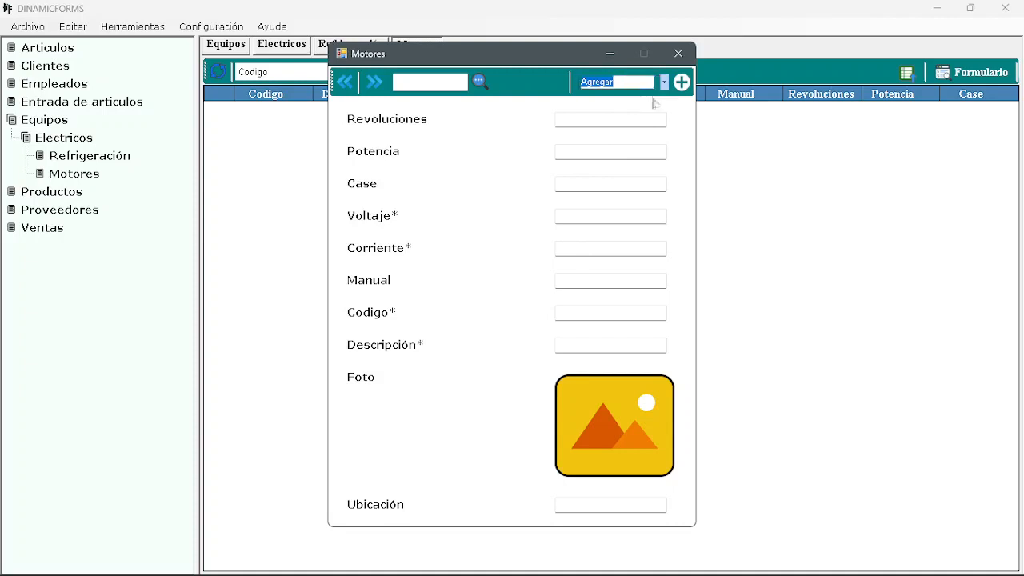
pyautogui.click(587, 314)
pyautogui.write('M-02489')
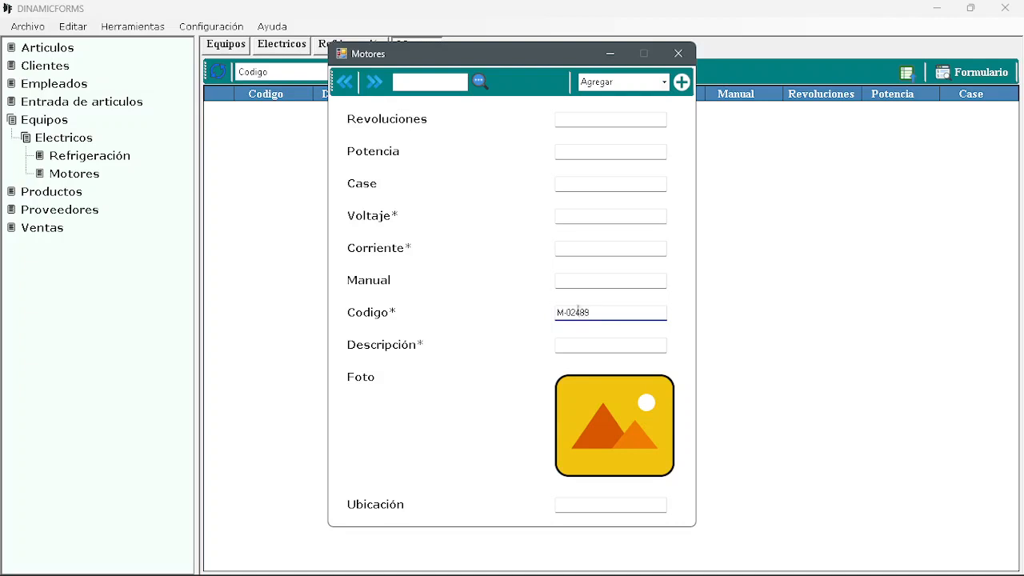
pyautogui.click(608, 120)
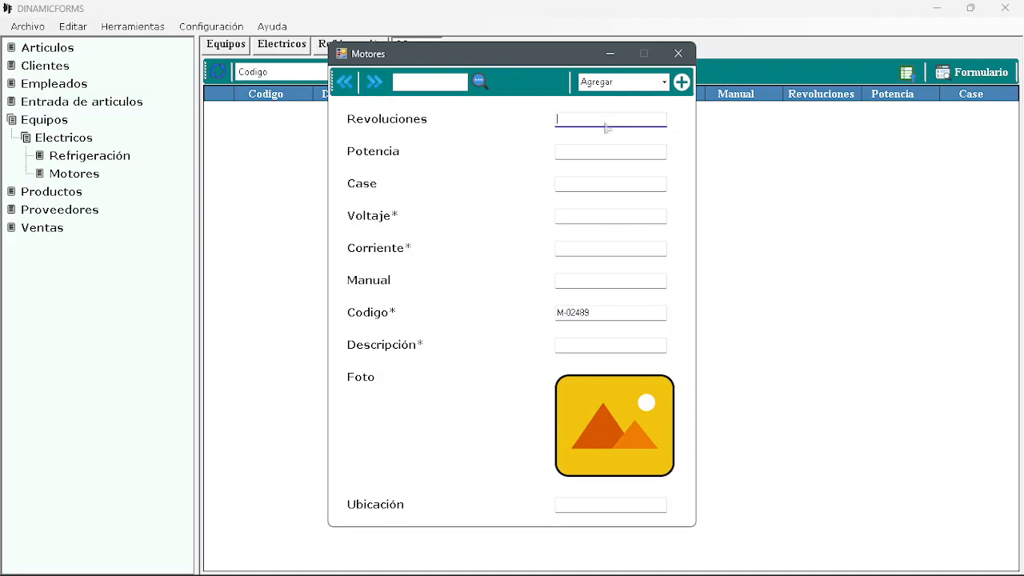
pyautogui.write('3200 rpm')
pyautogui.click(602, 157)
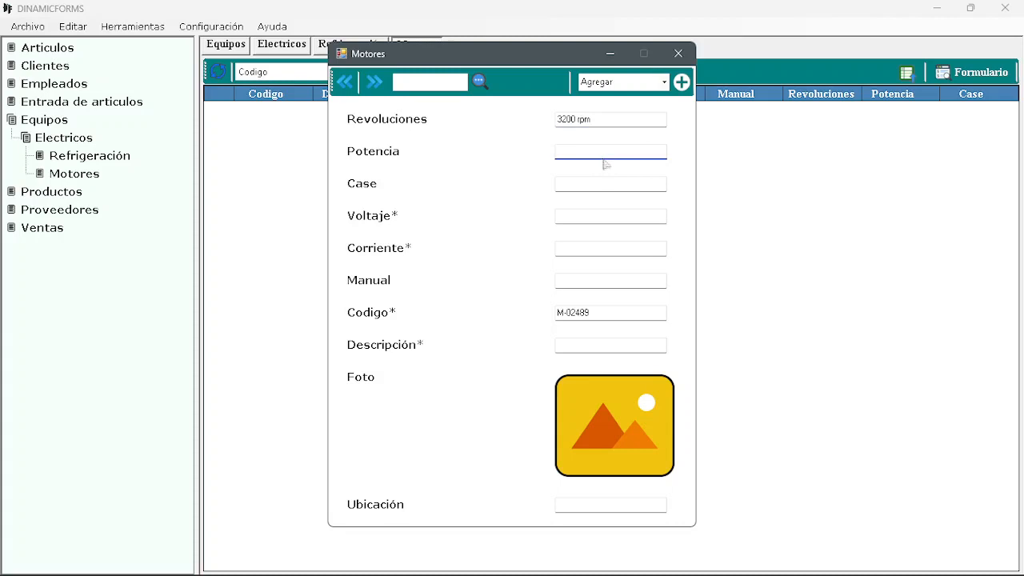
pyautogui.write('2 hp')
# - Fill in Case dt543f, Voltaje 220V and Corriente 14.3A for the new Motores record
pyautogui.click(585, 190)
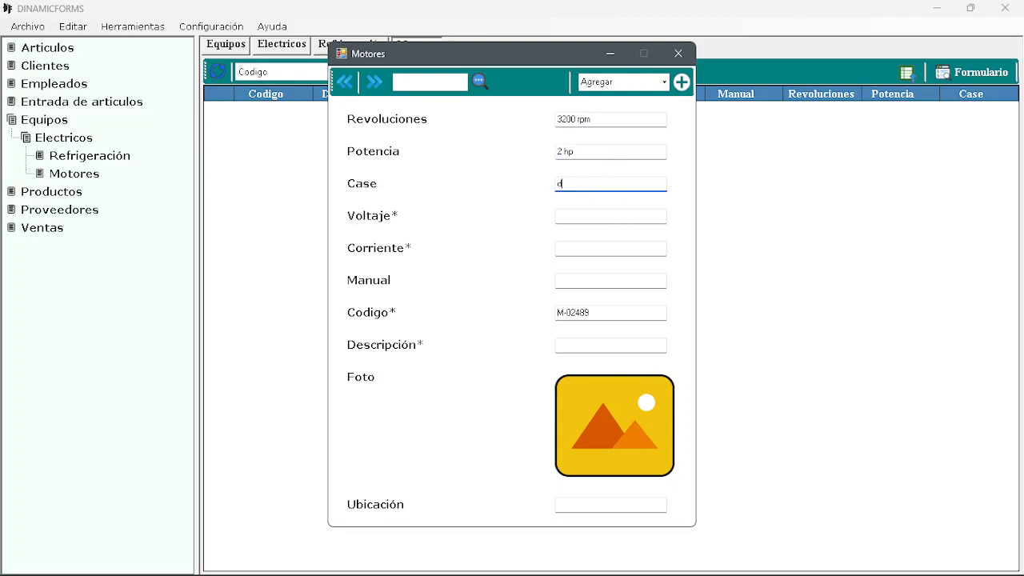
pyautogui.click(565, 214)
pyautogui.write('22')
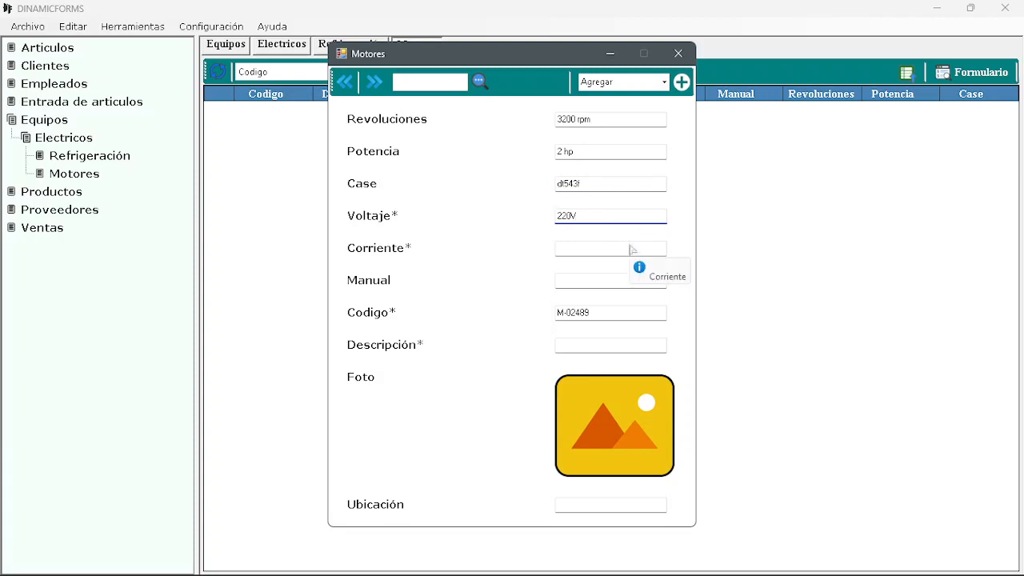
pyautogui.write('0')
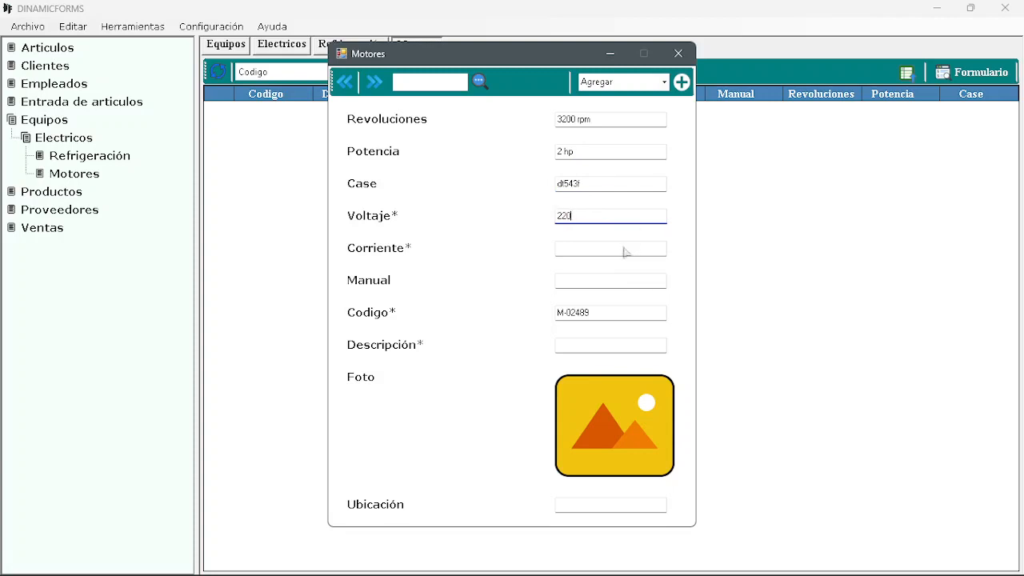
pyautogui.write('V')
pyautogui.click(570, 255)
pyautogui.click(587, 282)
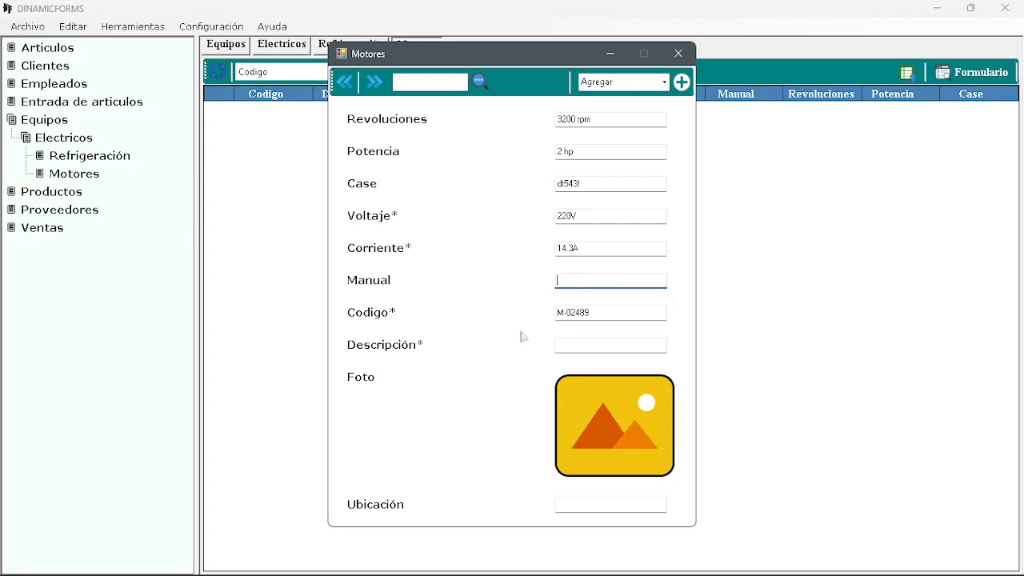
# - Enter Descripción "Extractor de campana" and Ubicación Cocina, add the Motores record, and close the form
pyautogui.click(583, 348)
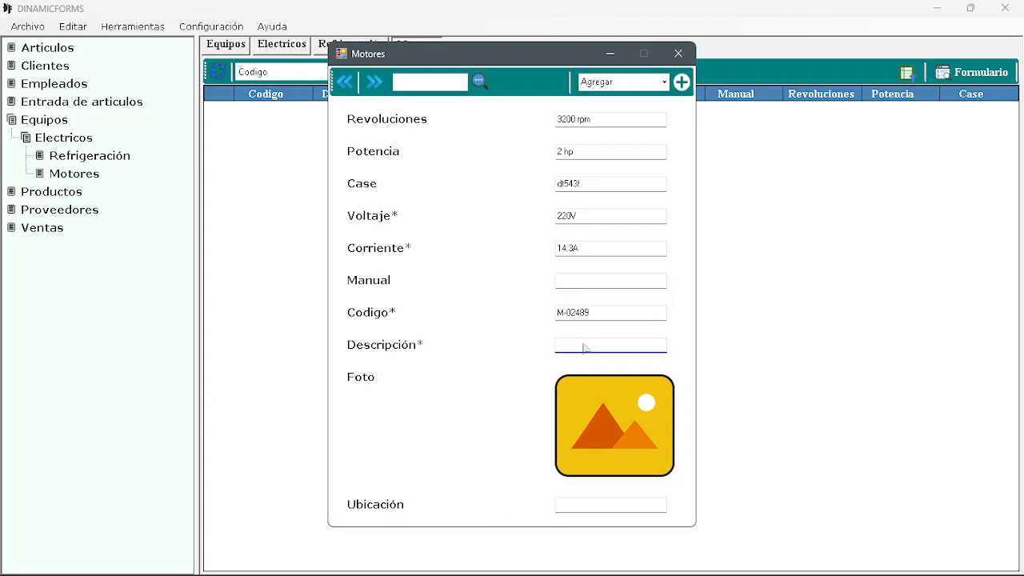
pyautogui.write('Extractor de campana')
pyautogui.click(595, 511)
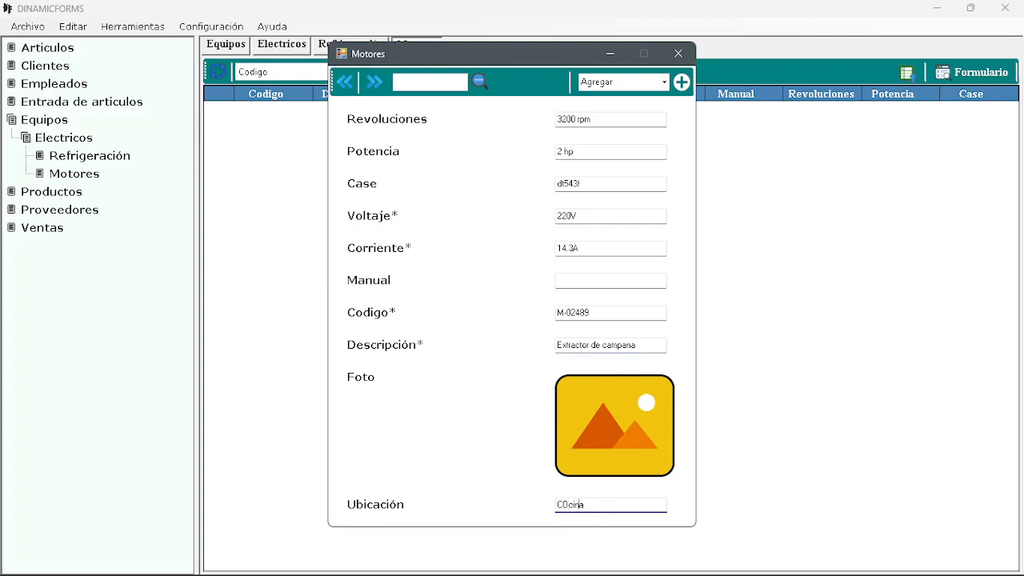
pyautogui.press('BackSpace')
pyautogui.click(681, 82)
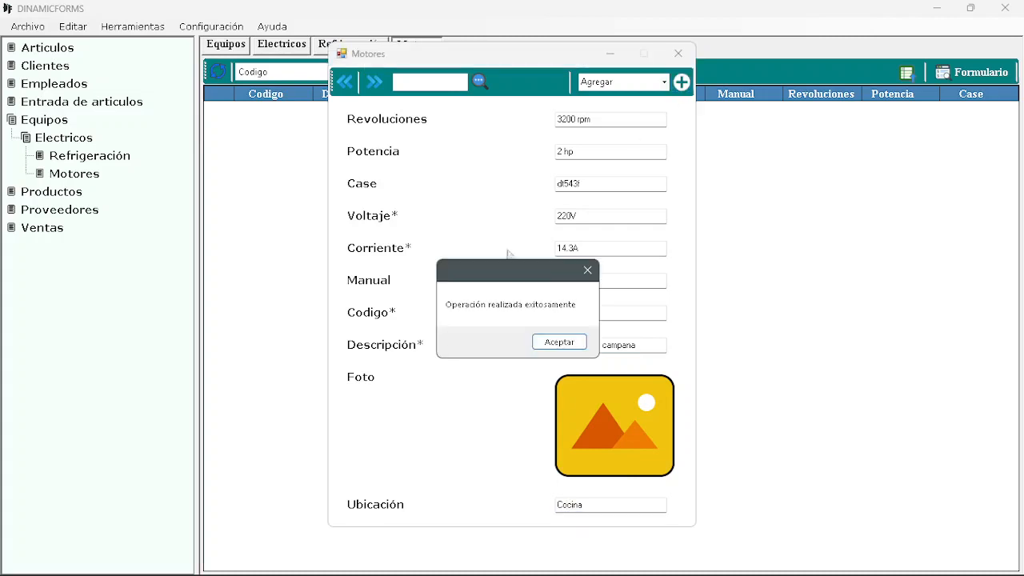
pyautogui.click(555, 344)
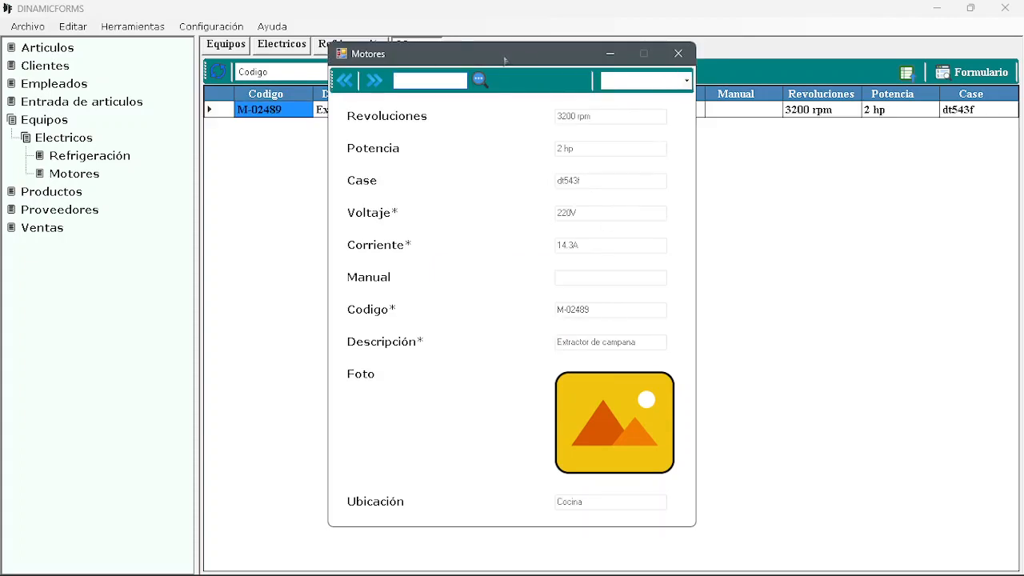
pyautogui.moveTo(530, 57); pyautogui.dragTo(572, 56)
pyautogui.click(652, 54)
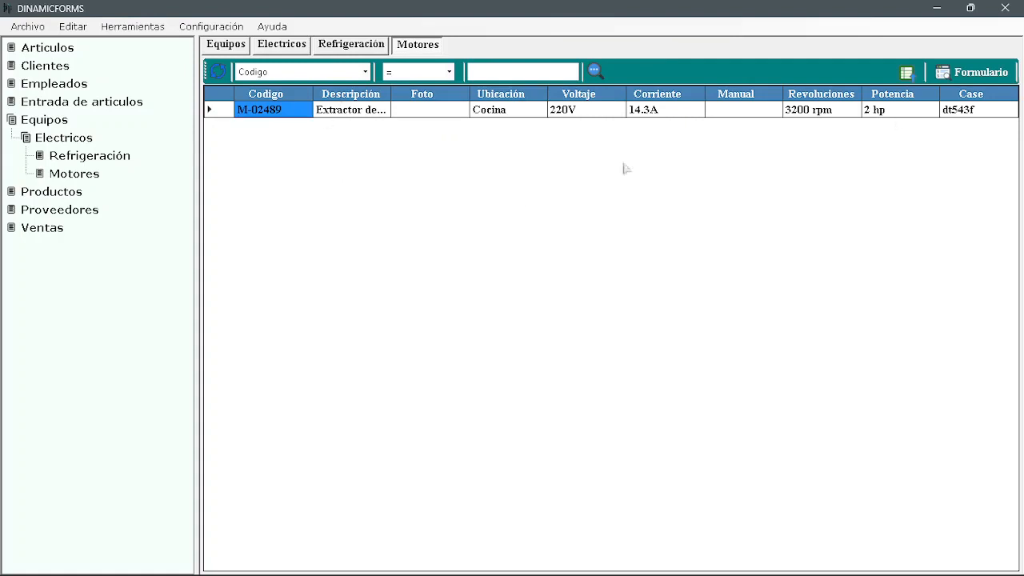
# - Compare how the new motor record is stored in the Electricos, Equipos and Motores tables
pyautogui.click(295, 46)
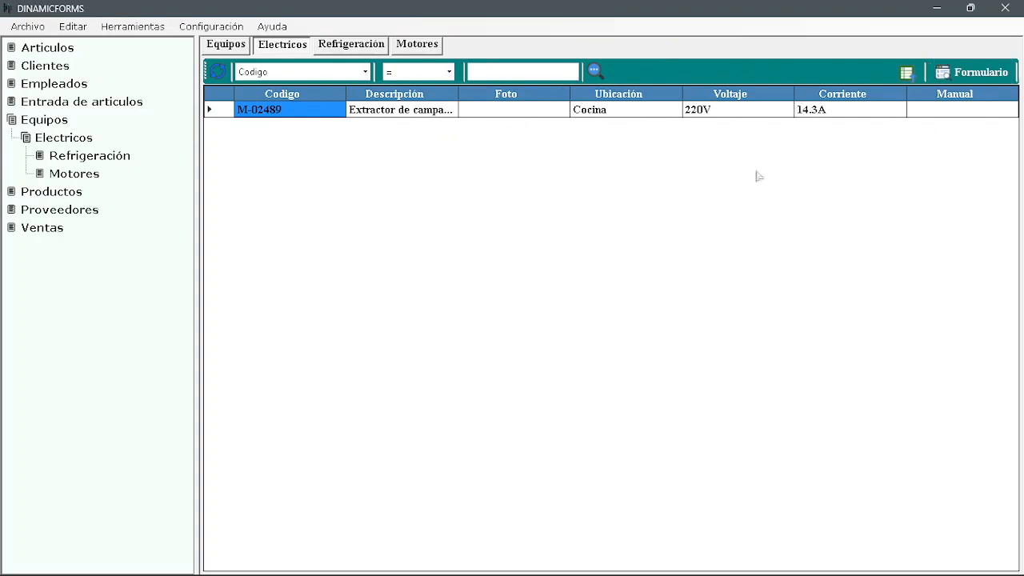
pyautogui.click(227, 50)
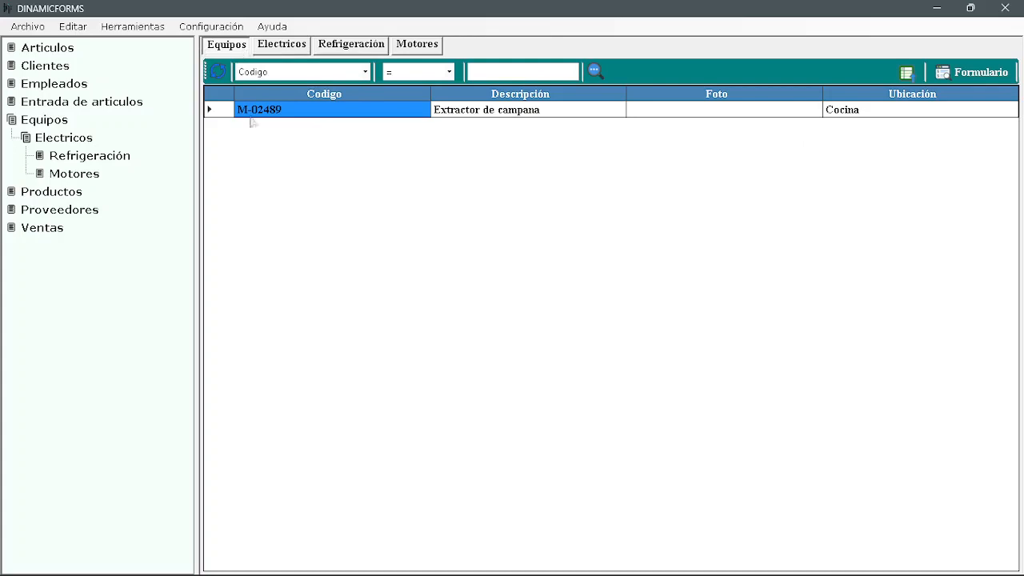
pyautogui.click(416, 48)
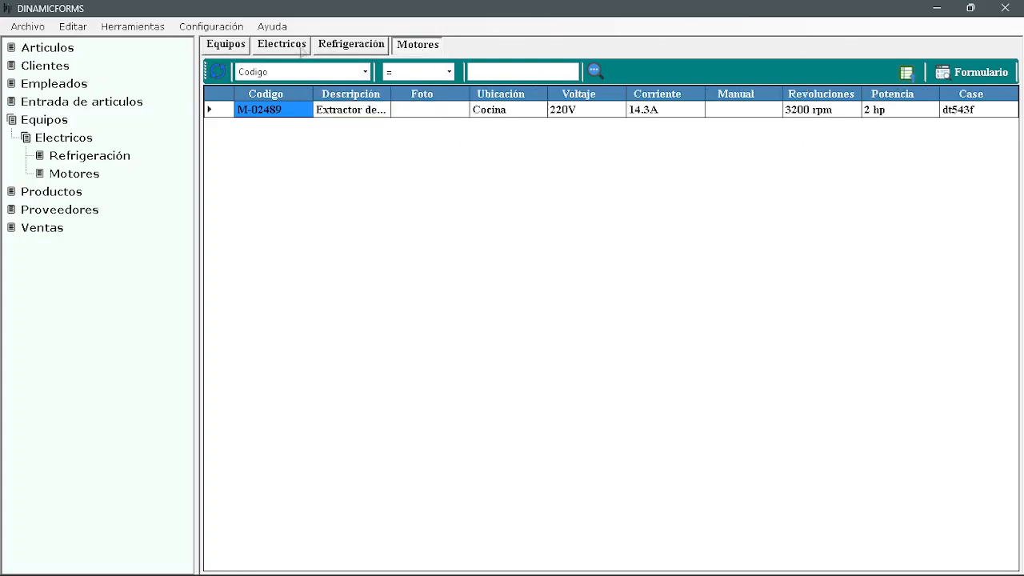
pyautogui.click(299, 48)
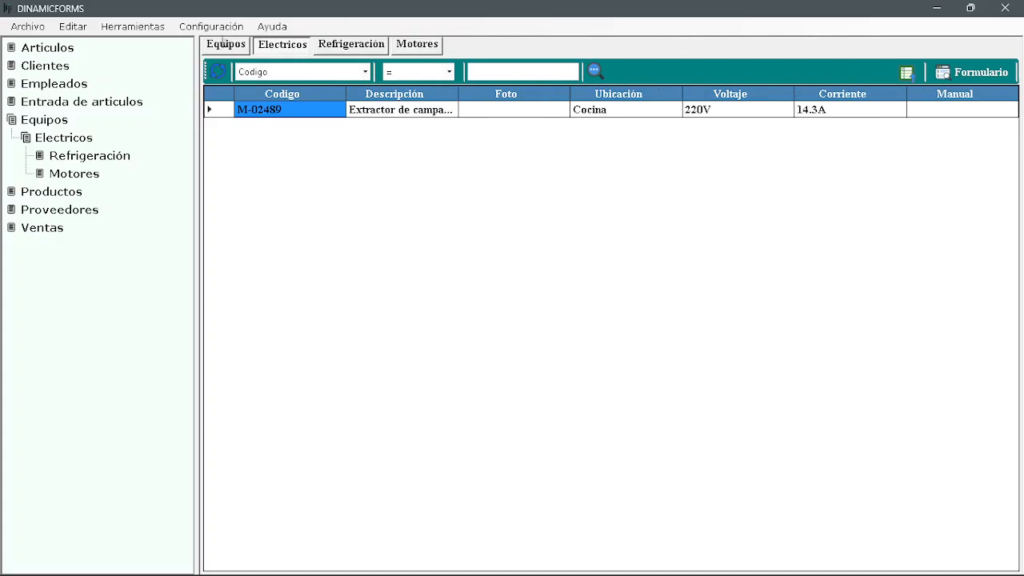
pyautogui.click(224, 44)
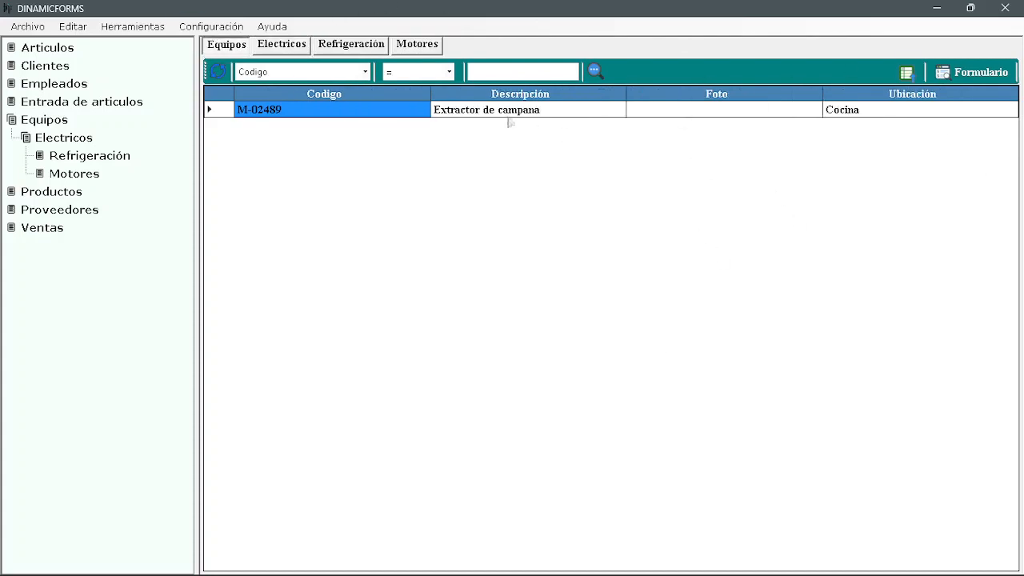
# - Start a new record in the Refrigeración form with BTU 24000, Tipo Mini Split and Voltaje 220V
pyautogui.click(344, 44)
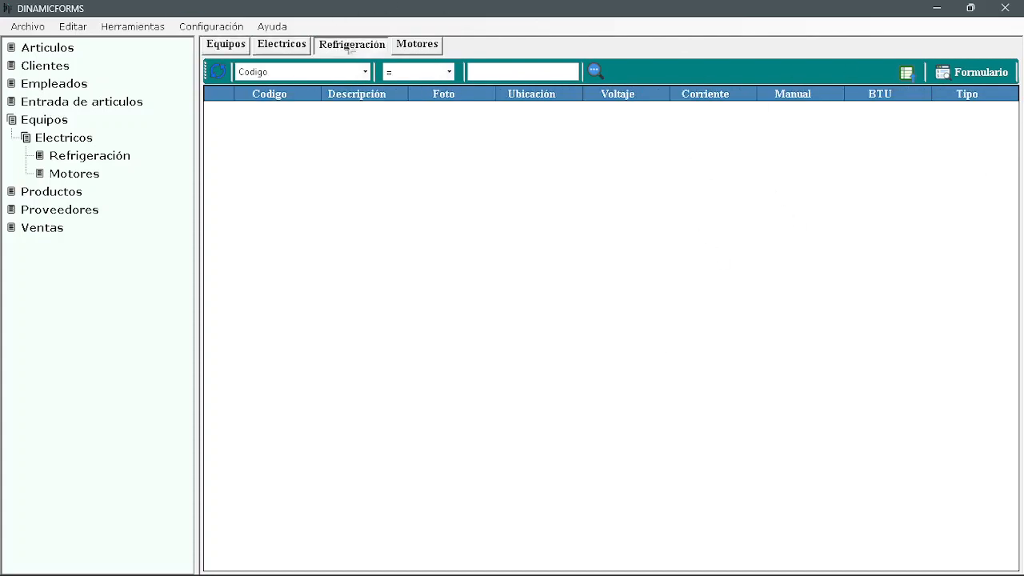
pyautogui.click(975, 71)
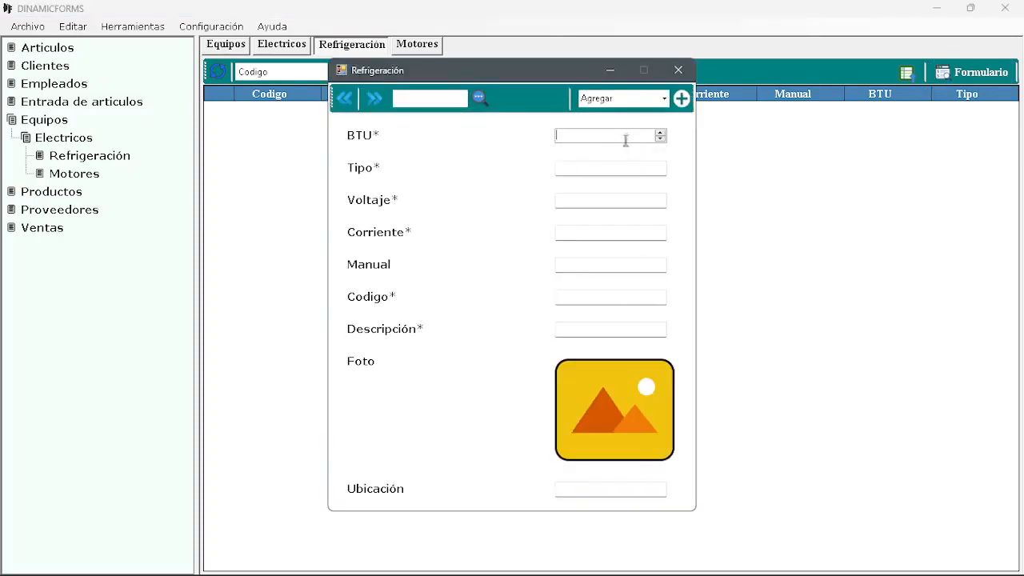
pyautogui.write('24000')
pyautogui.click(573, 174)
pyautogui.write('Mini Split')
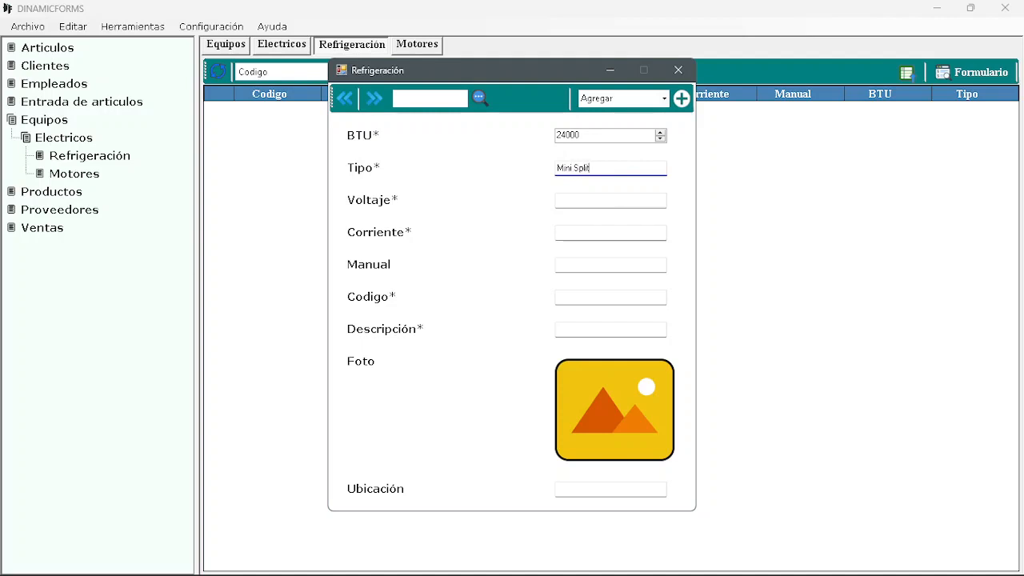
pyautogui.click(572, 202)
pyautogui.write('220V')
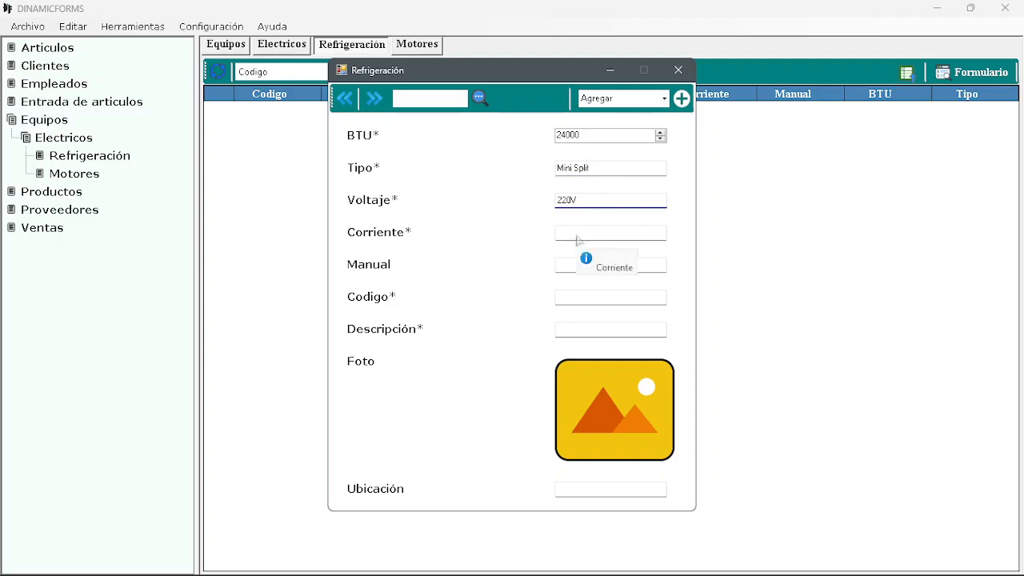
# - Fill in Corriente 18A and Codigo AC-2549 for the new Refrigeración record
pyautogui.click(577, 237)
pyautogui.write('18')
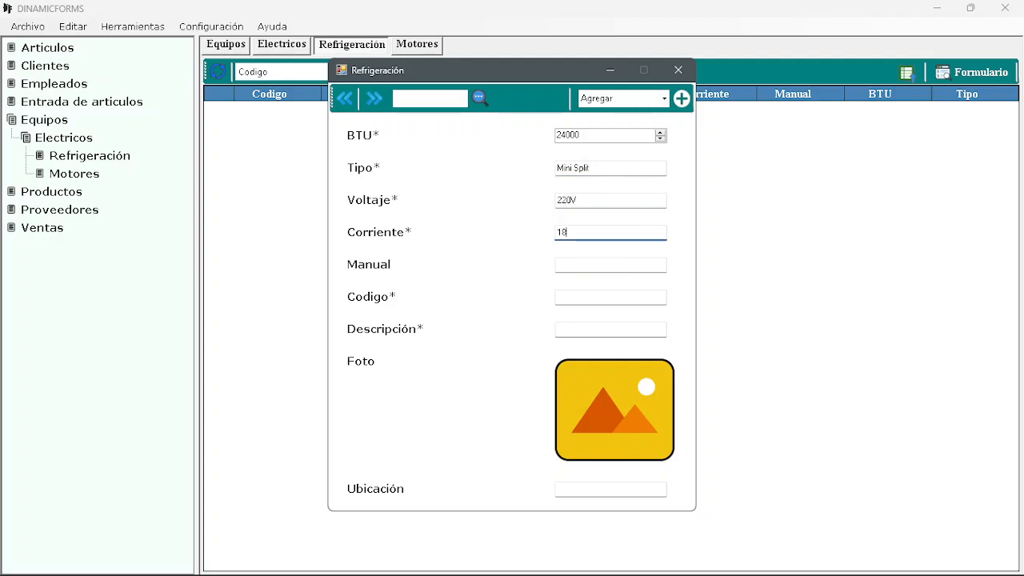
pyautogui.write('A')
pyautogui.click(574, 303)
pyautogui.write('A')
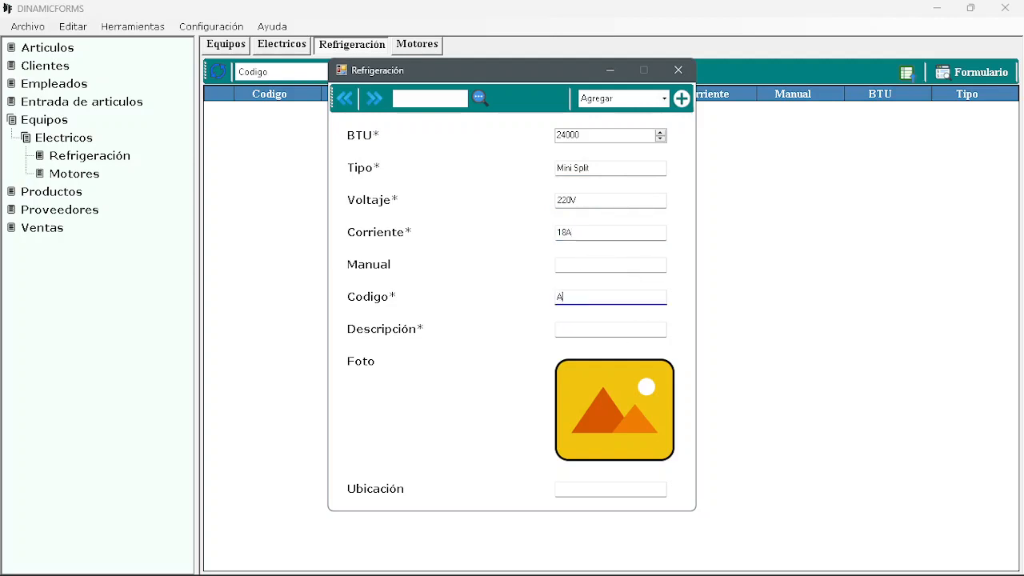
pyautogui.write('C-2549')
# - Enter Descripción "Mini Split Sala de juntas" and Ubicación "Sala de juntas", add the Refrigeración record, and close the form
pyautogui.click(585, 333)
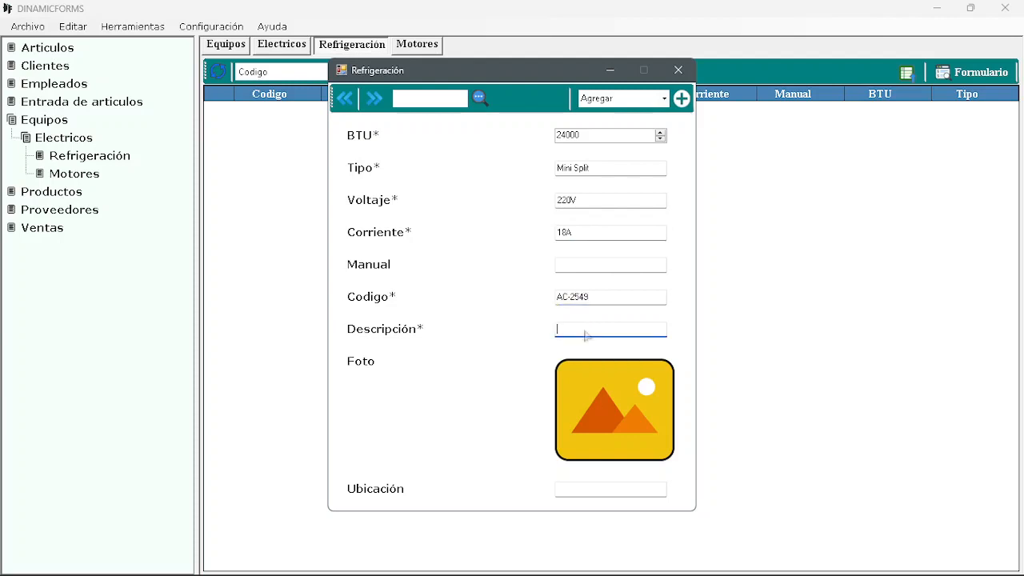
pyautogui.write('Mini Split Sala de juntas')
pyautogui.click(592, 489)
pyautogui.write('Sal')
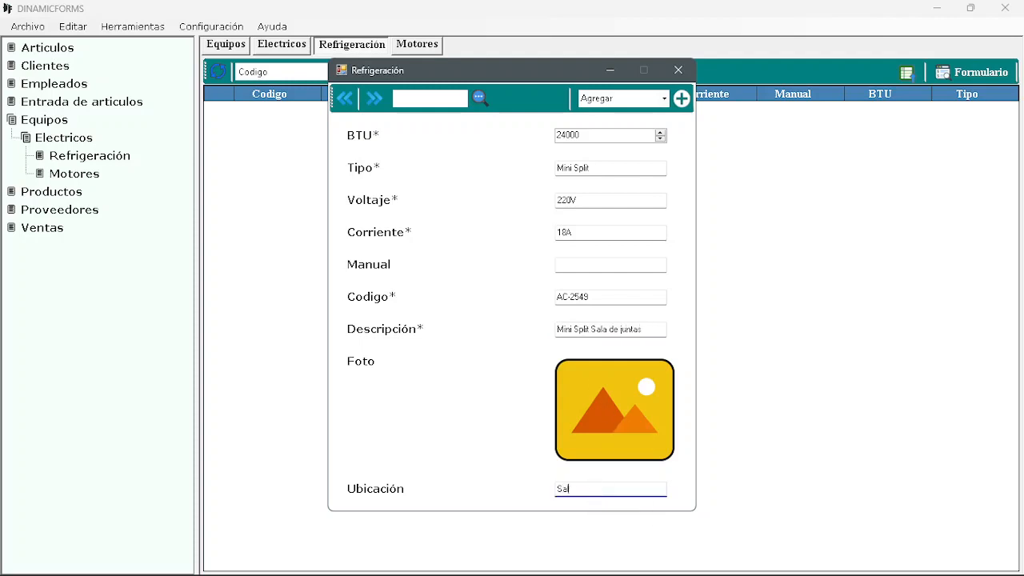
pyautogui.write('a de juntas')
pyautogui.click(680, 98)
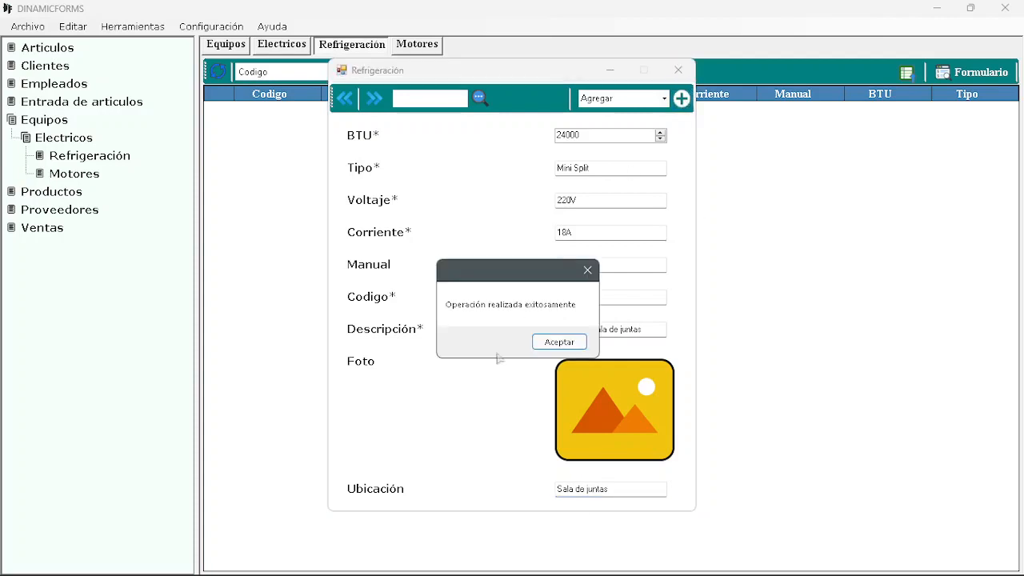
pyautogui.click(547, 341)
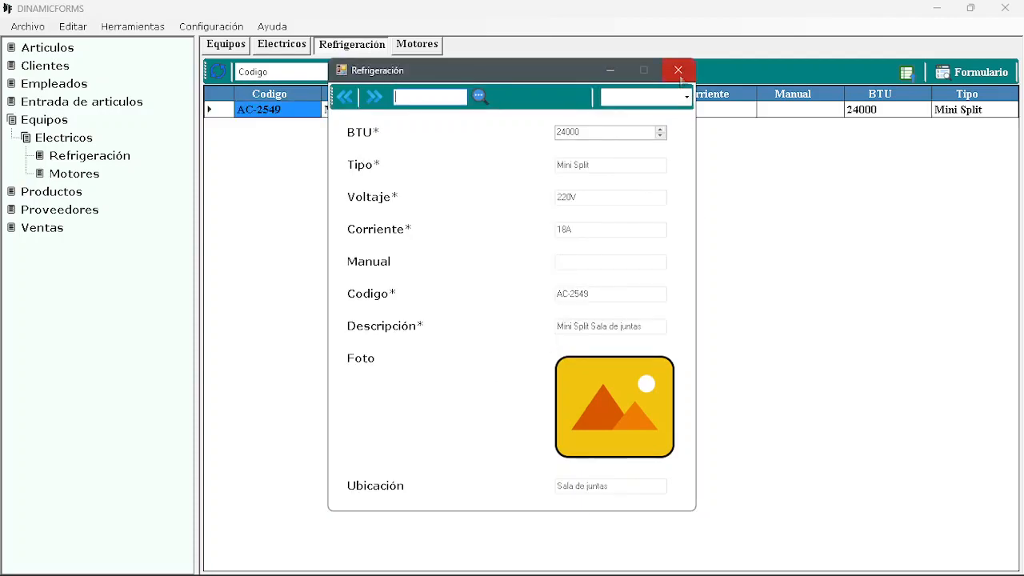
pyautogui.click(679, 74)
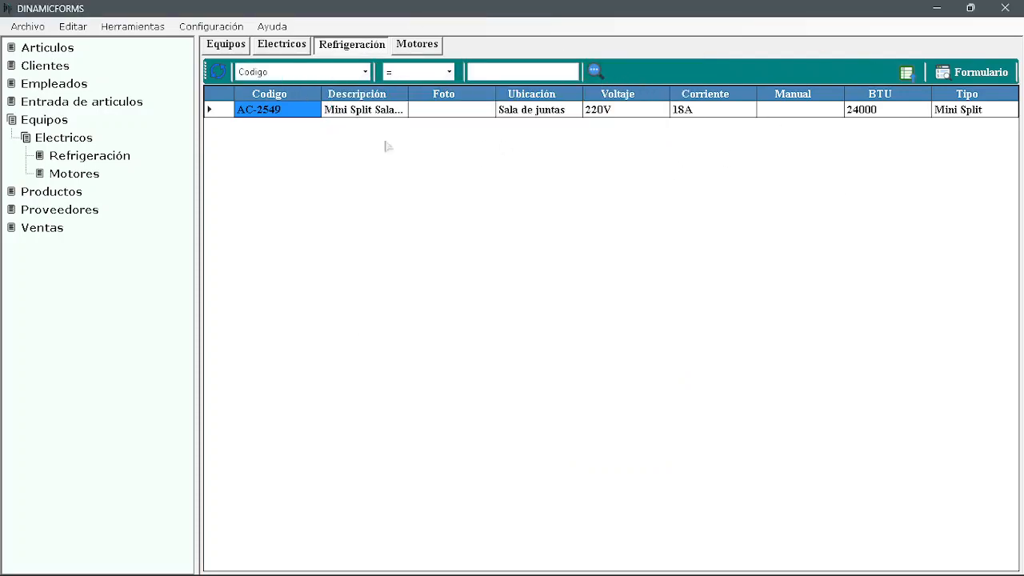
# - Compare how the mini split record is stored in Electricos, Refrigeración and Equipos, and review the nesting of the Equipos subtables
pyautogui.click(282, 45)
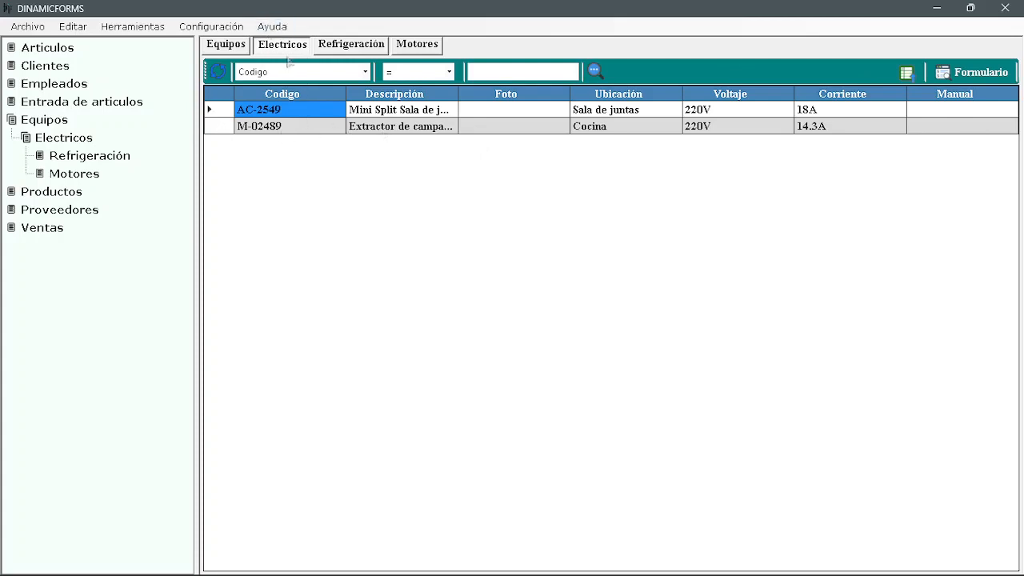
pyautogui.click(360, 49)
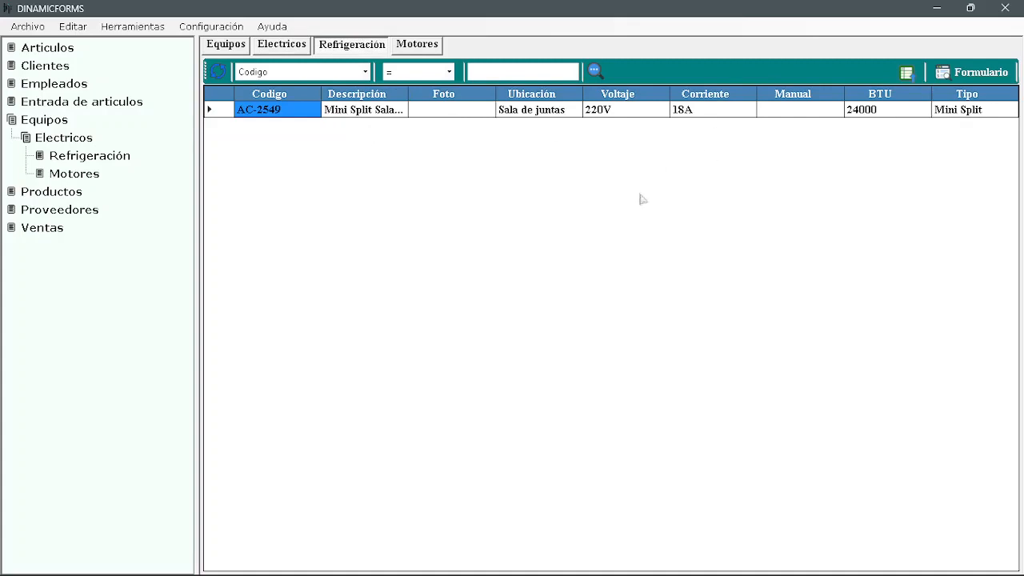
pyautogui.click(228, 50)
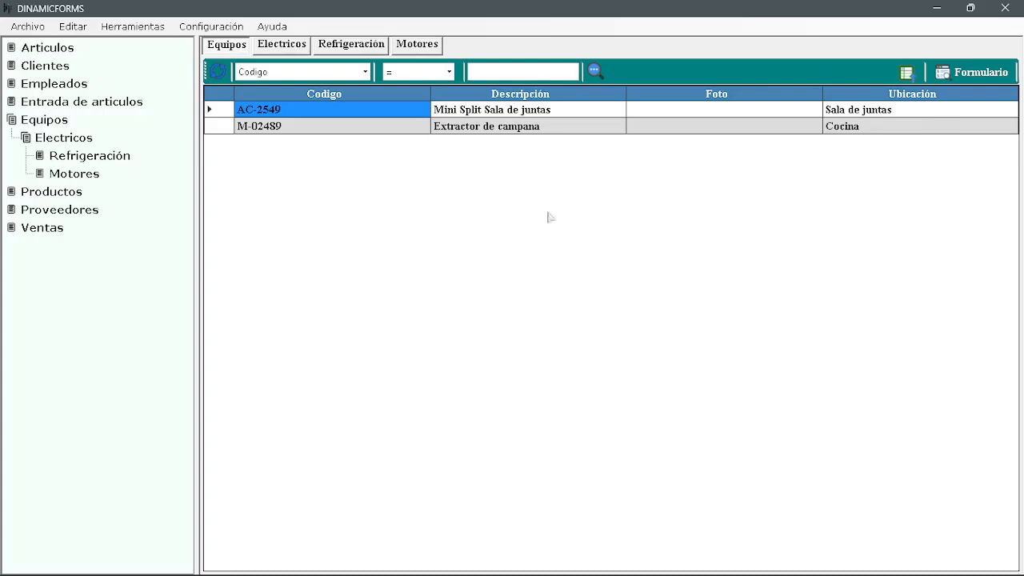
pyautogui.click(30, 124)
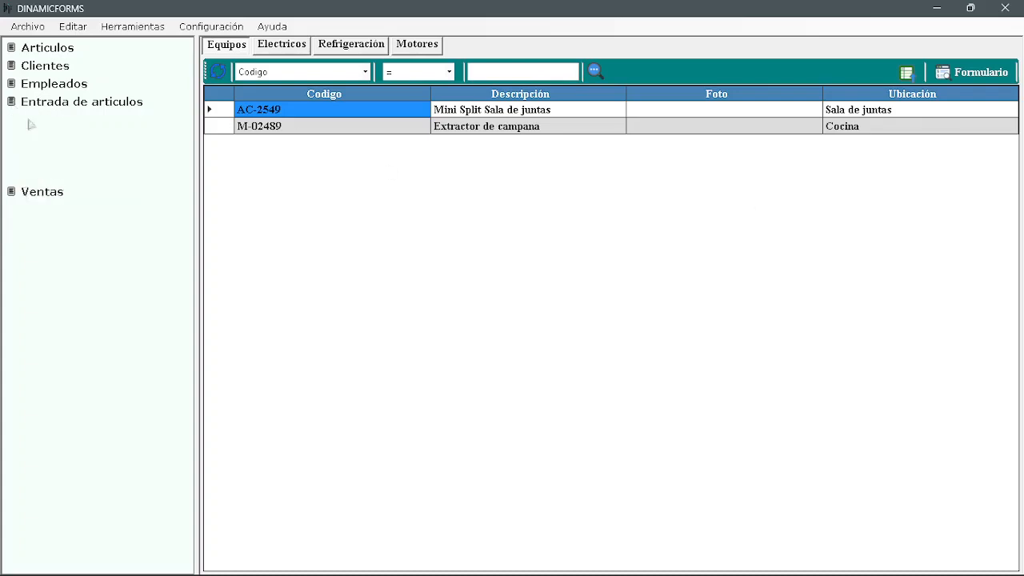
pyautogui.click(51, 138)
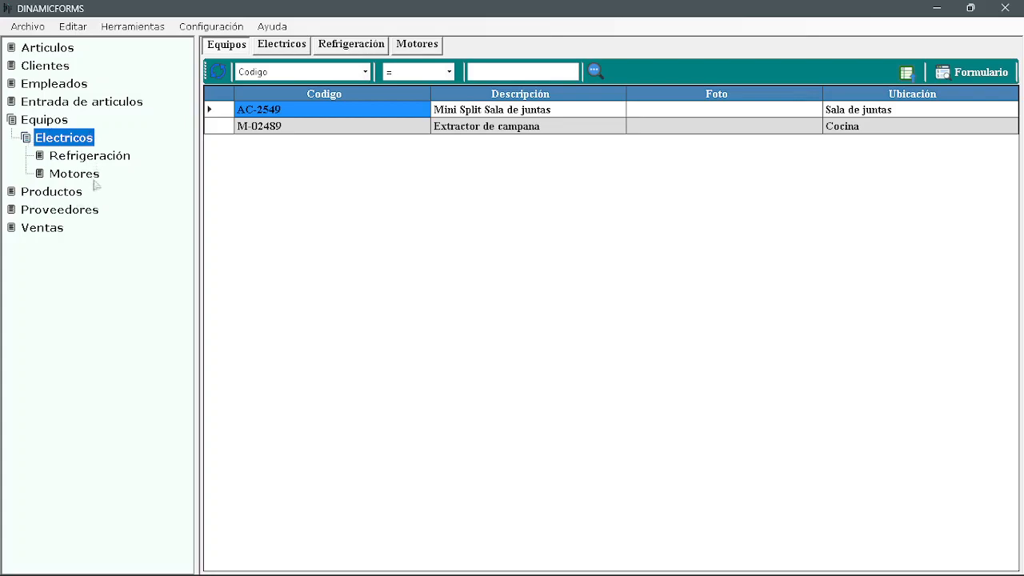
pyautogui.doubleClick(50, 121)
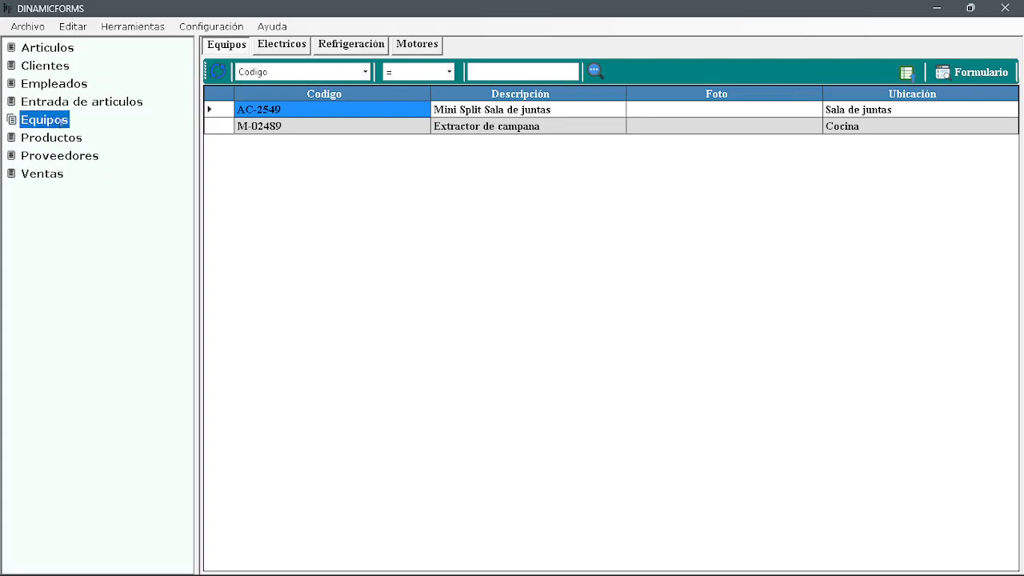
# - Open the database editor and add a subtable named Muebles under Equipos
pyautogui.click(134, 27)
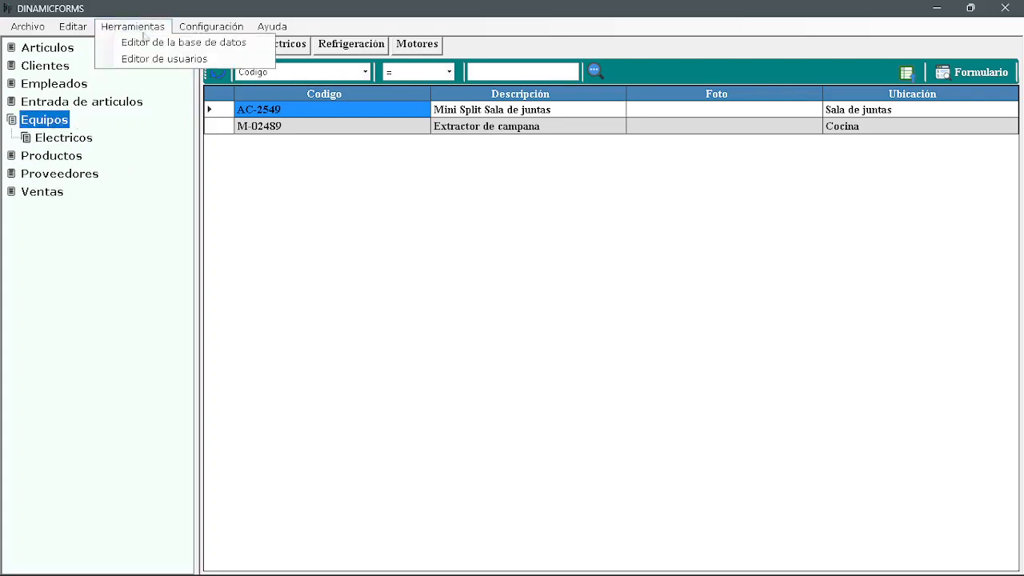
pyautogui.click(167, 42)
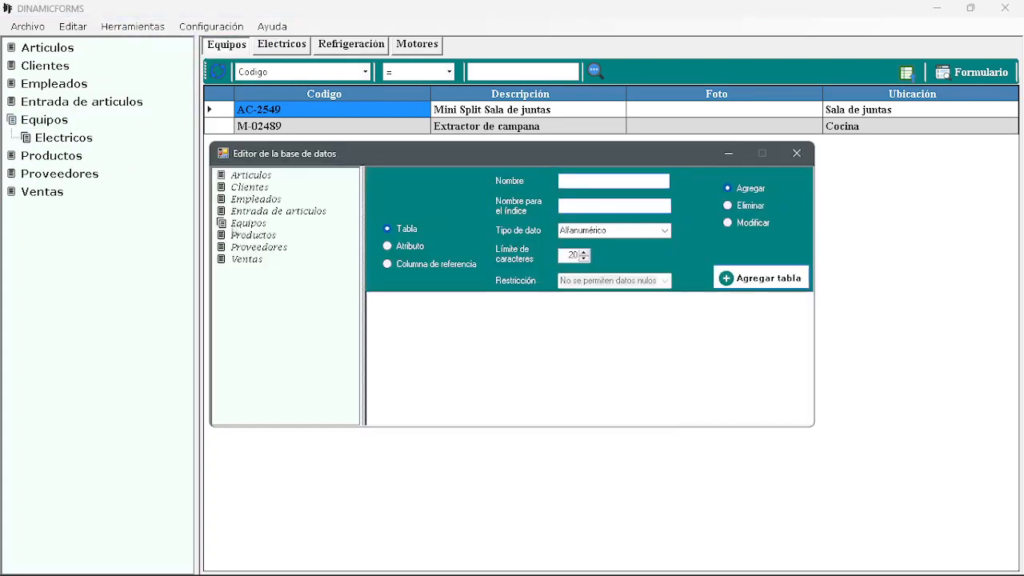
pyautogui.click(240, 224)
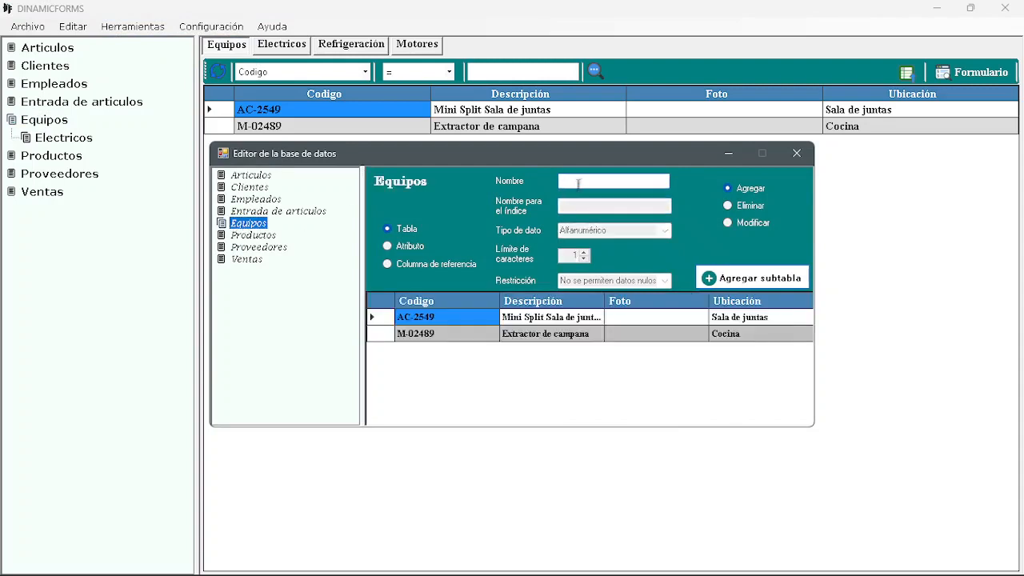
pyautogui.click(578, 182)
pyautogui.write('Otros')
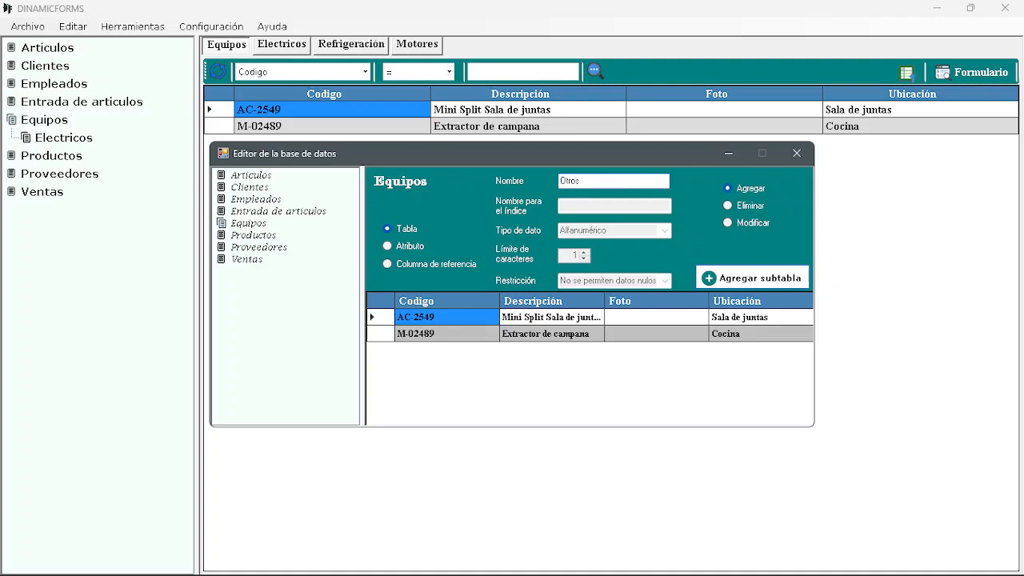
pyautogui.doubleClick(589, 183)
pyautogui.write('Muebles')
pyautogui.click(741, 288)
pyautogui.click(557, 341)
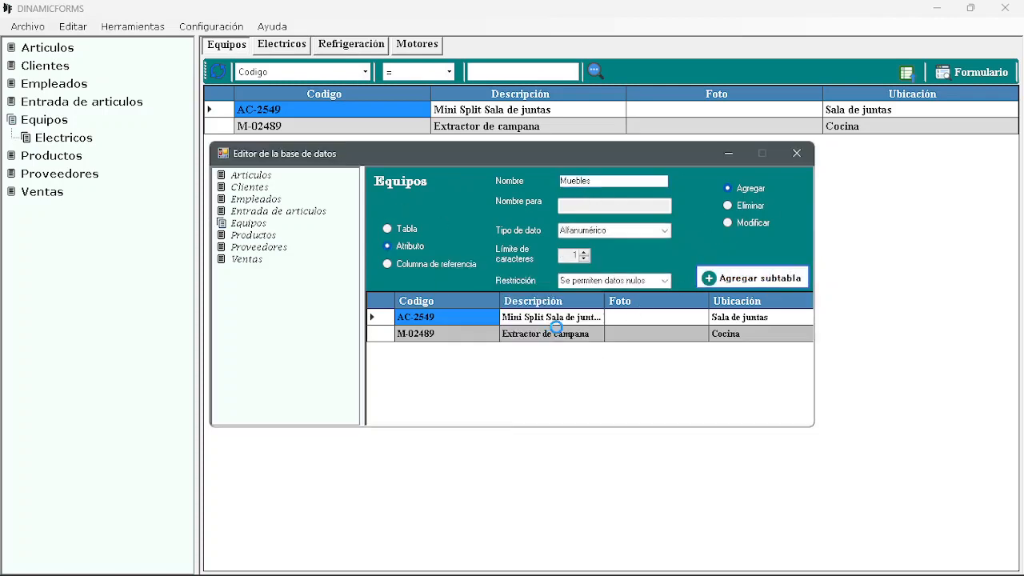
# - Add a column named Altura(m) with data type Numérico to the Muebles subtable
pyautogui.click(601, 181)
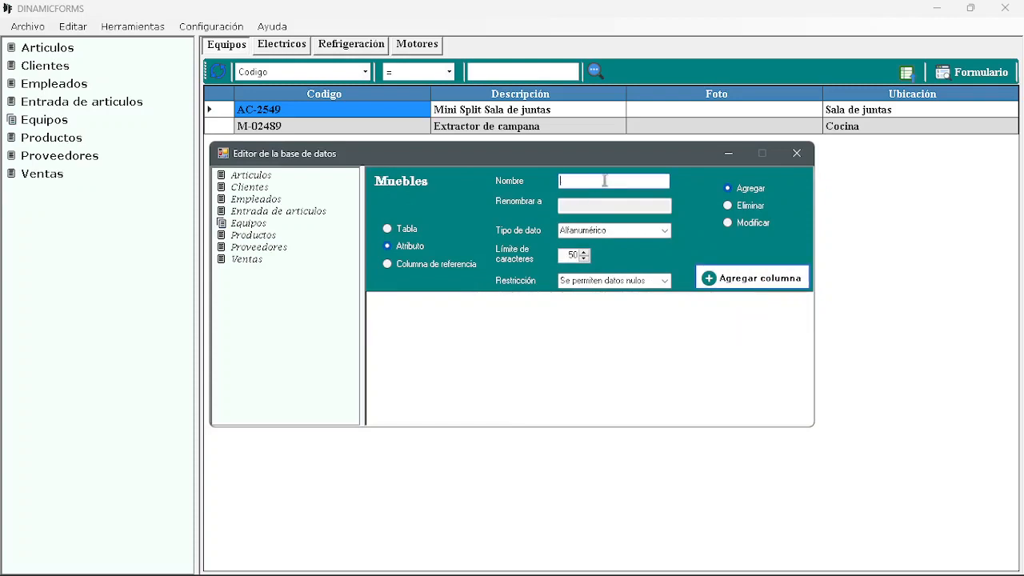
pyautogui.write('Altura')
pyautogui.write('(m)')
pyautogui.click(664, 231)
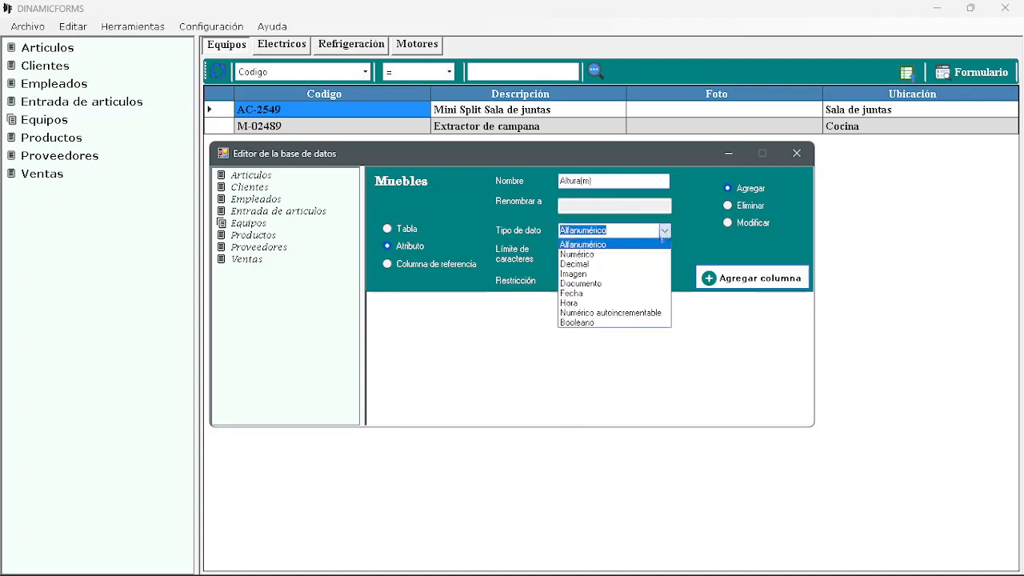
pyautogui.click(605, 255)
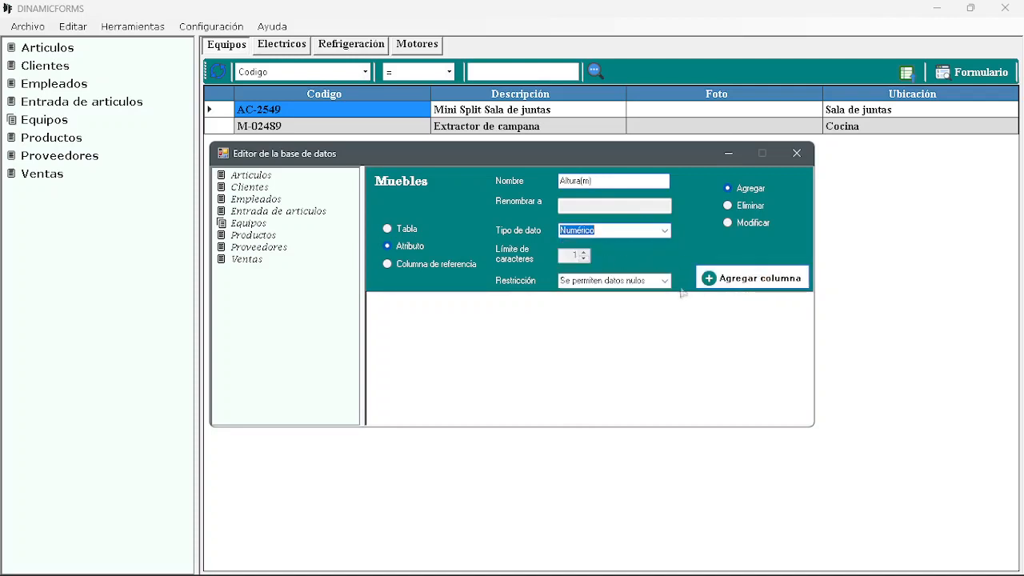
pyautogui.click(717, 277)
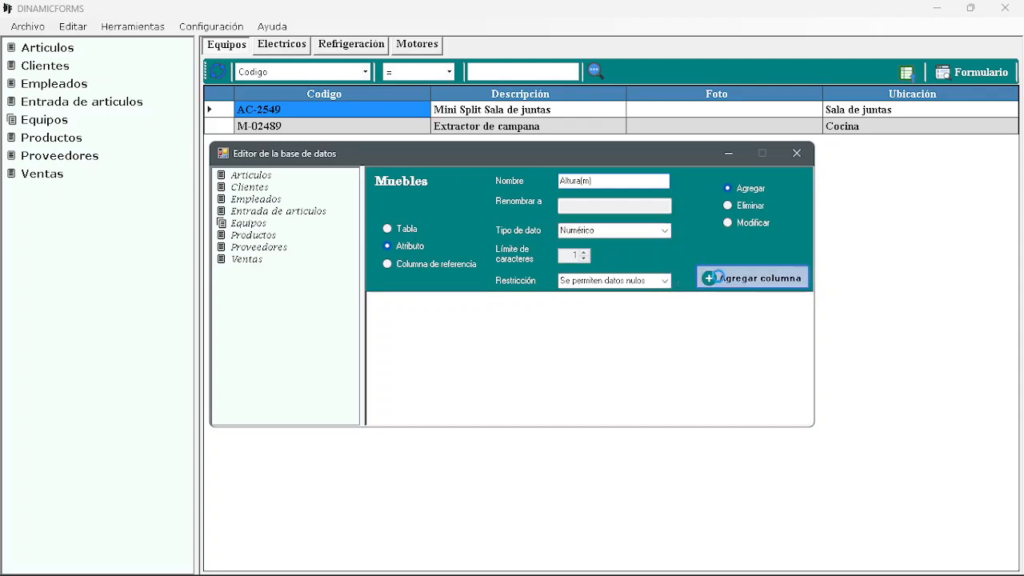
pyautogui.click(574, 342)
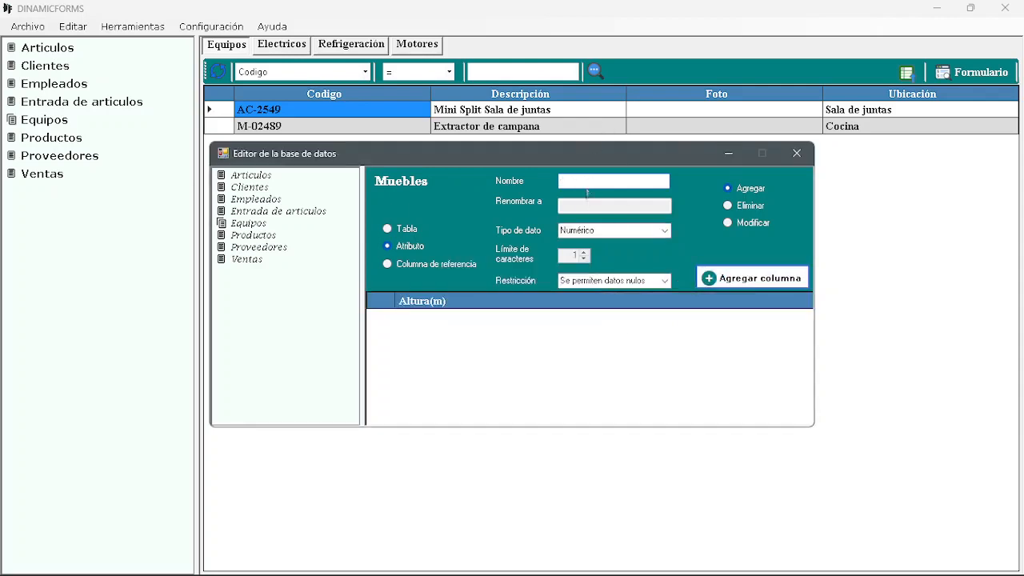
# - Add a second Numérico column named Ancho(m) to the Muebles subtable
pyautogui.click(588, 182)
pyautogui.write('Ancho(m')
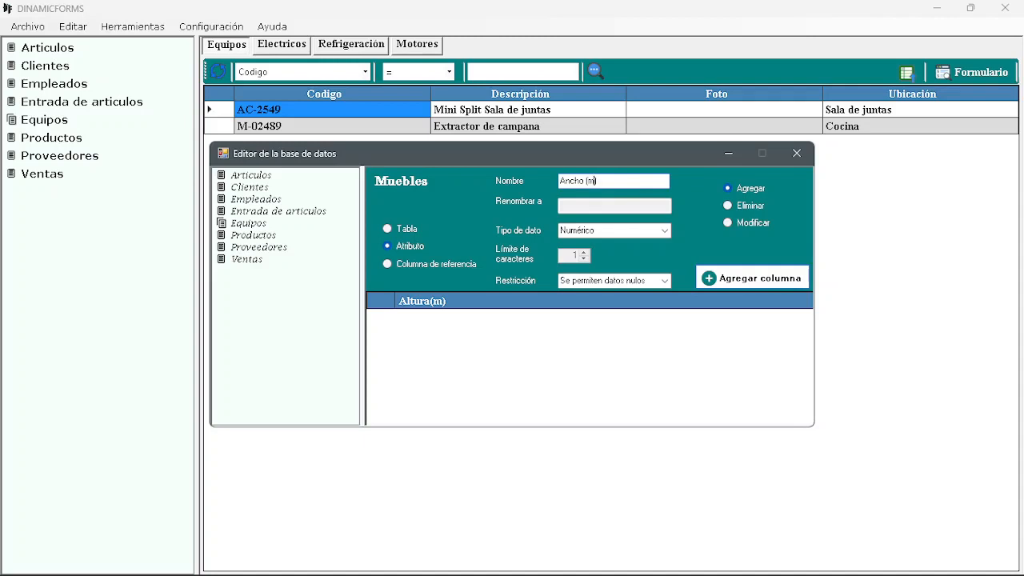
pyautogui.click(721, 282)
pyautogui.click(590, 344)
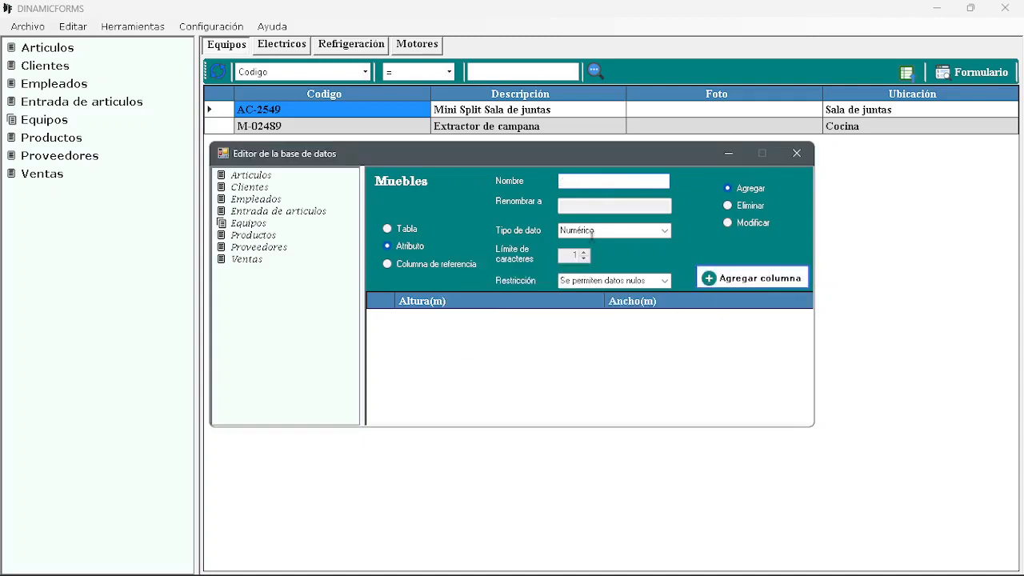
# - Add an Alfanumérico column named Material that does not permit null data to Muebles, and close the database editor
pyautogui.click(591, 183)
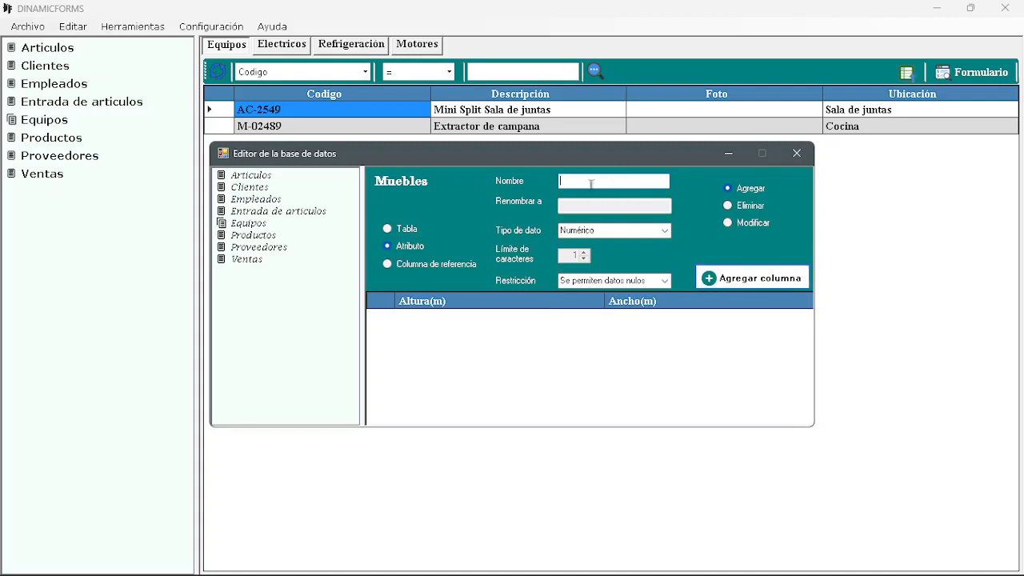
pyautogui.write('Material')
pyautogui.click(664, 231)
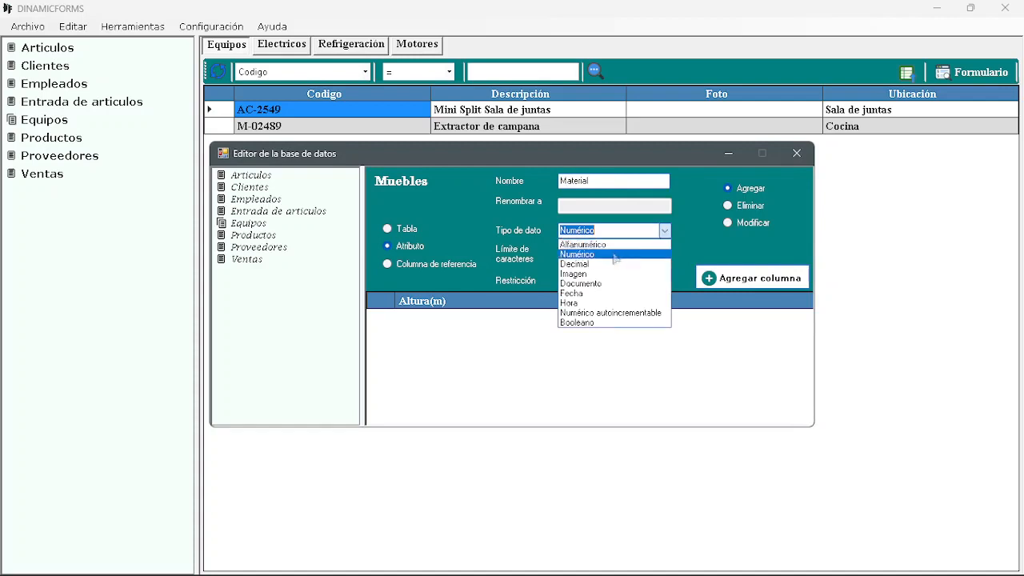
pyautogui.click(580, 243)
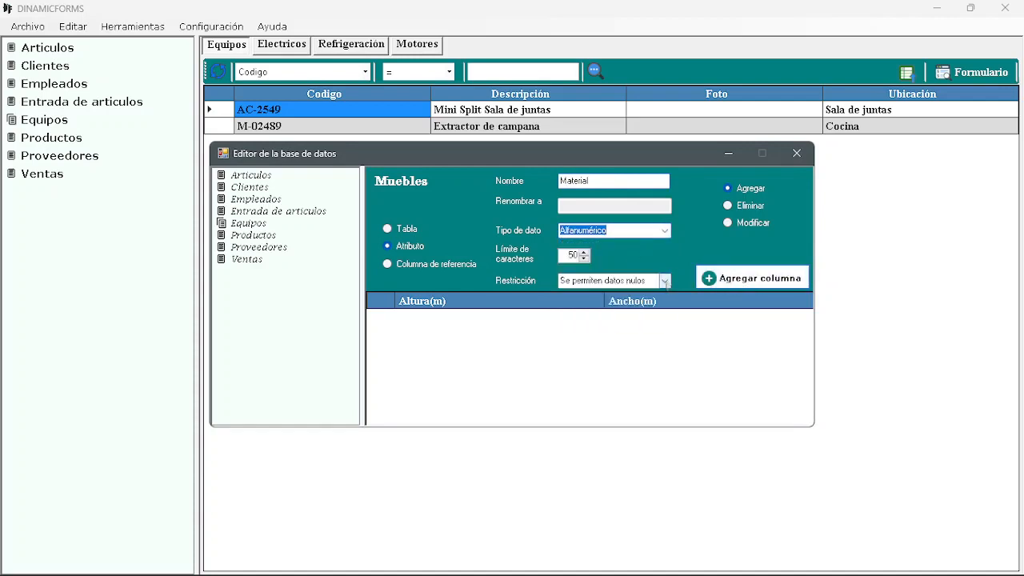
pyautogui.click(664, 281)
pyautogui.click(638, 306)
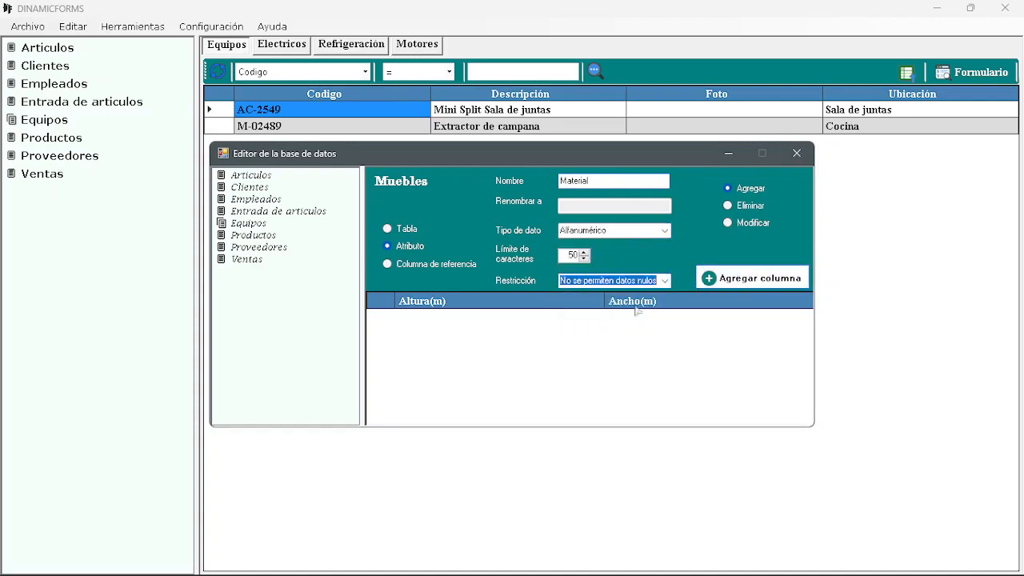
pyautogui.click(757, 281)
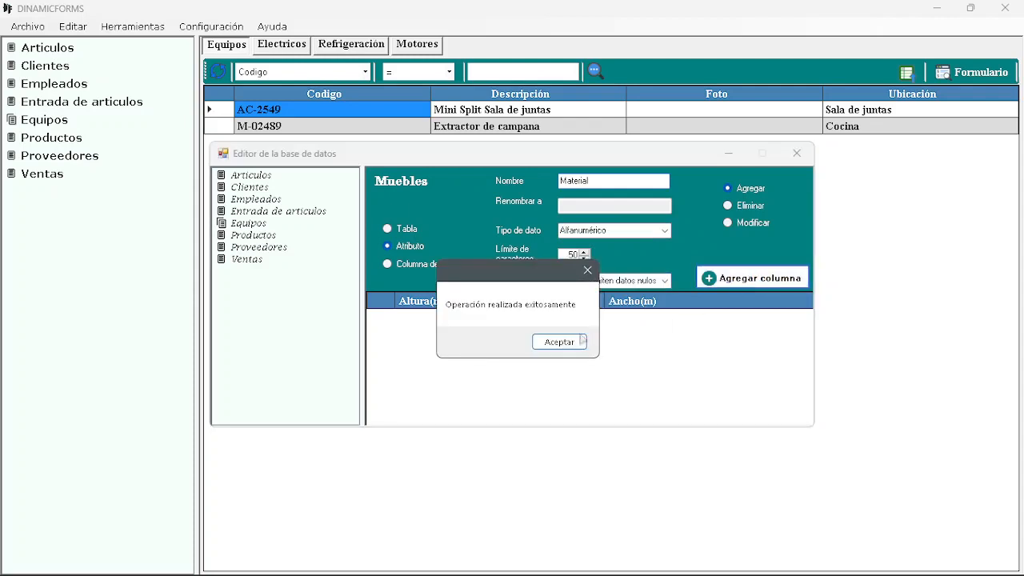
pyautogui.click(560, 342)
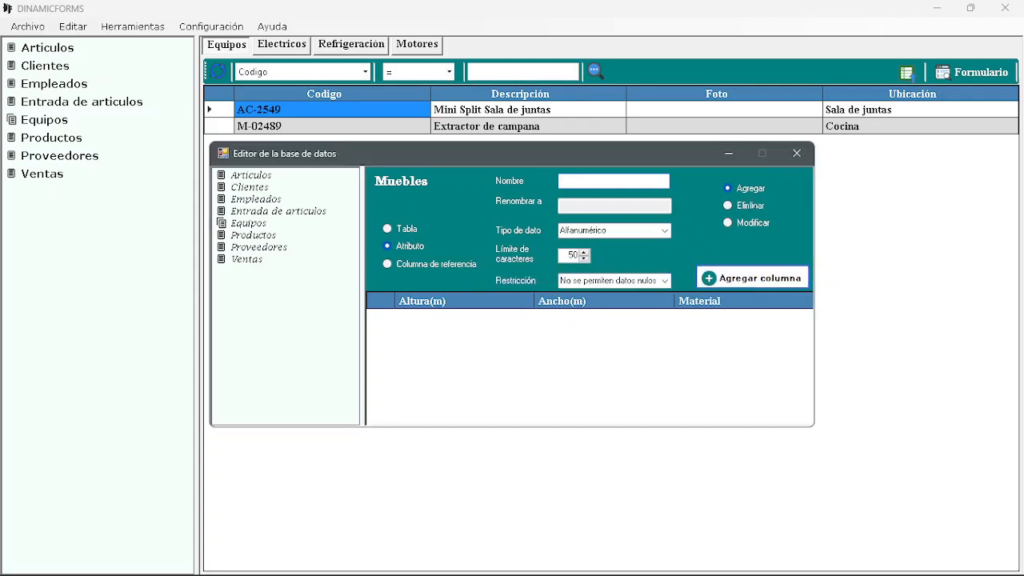
pyautogui.click(796, 154)
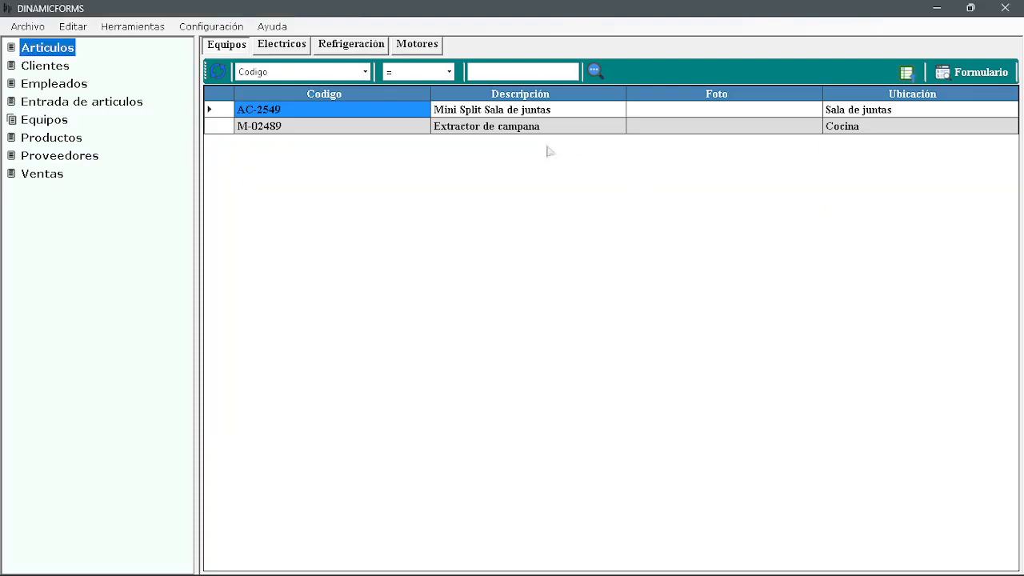
# - Expand Equipos and its Electricos subtable in the table tree, and select the Muebles subtable
pyautogui.click(47, 122)
pyautogui.click(46, 121)
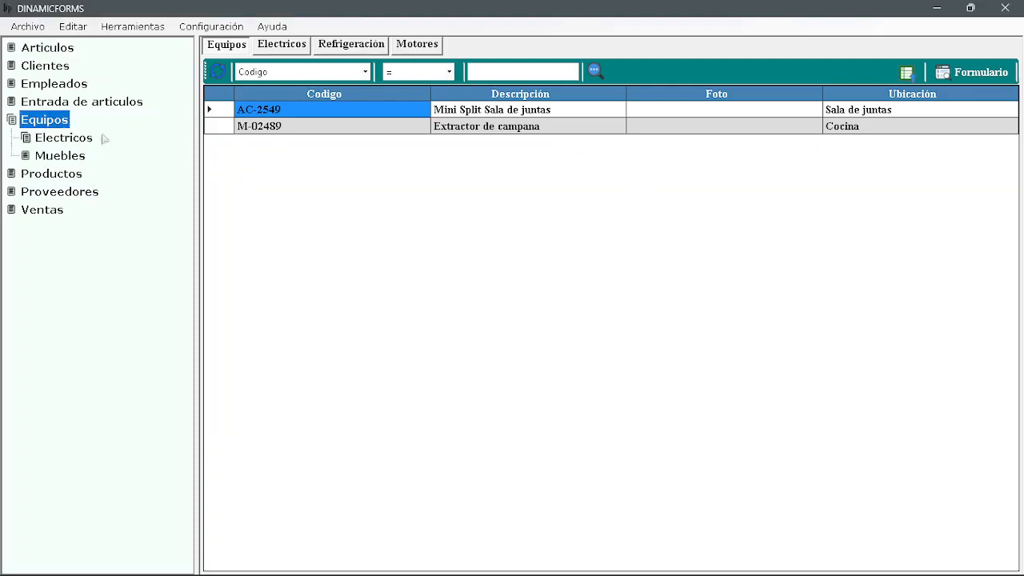
pyautogui.click(70, 143)
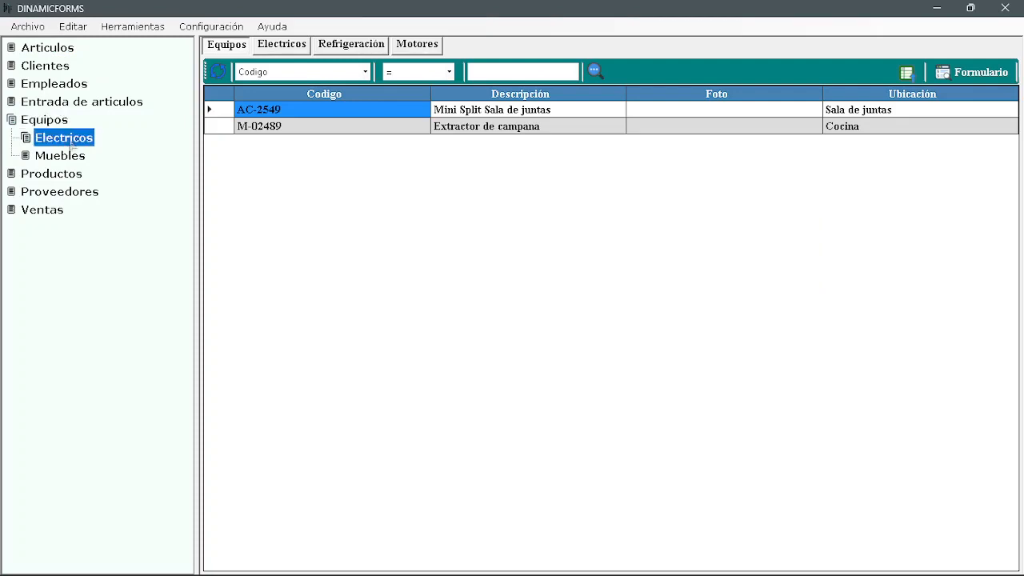
pyautogui.click(64, 193)
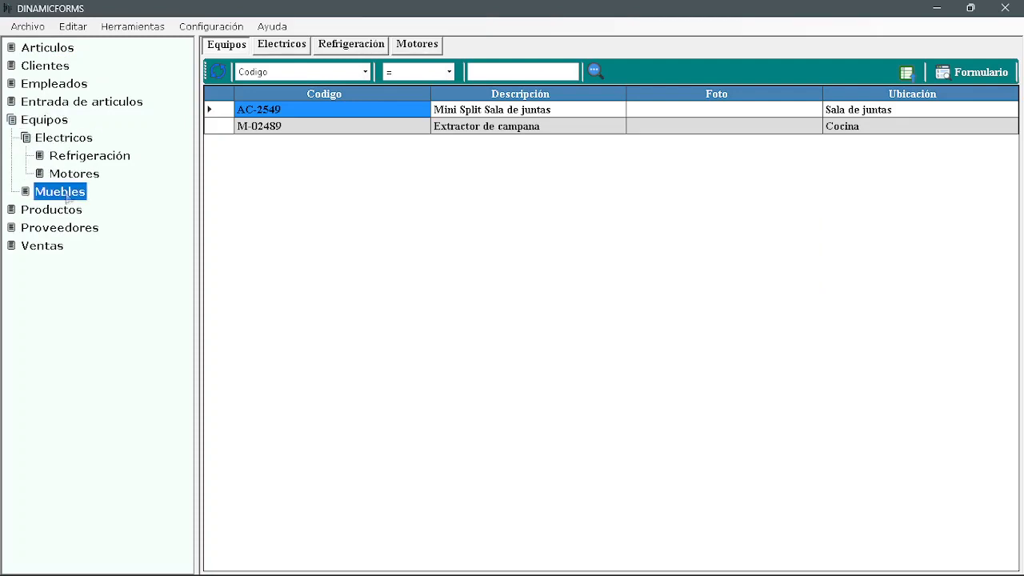
pyautogui.doubleClick(74, 192)
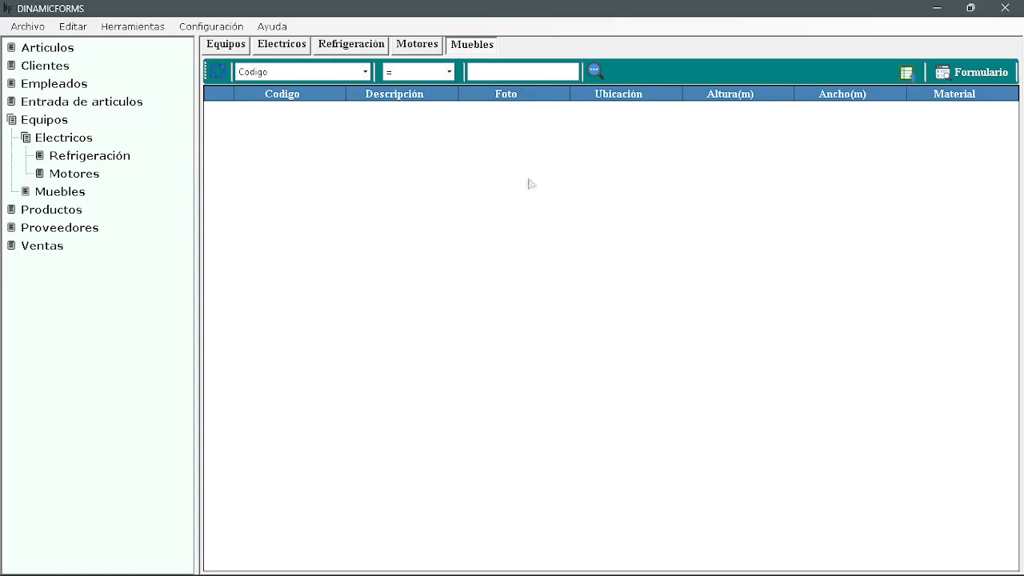
pyautogui.click(970, 72)
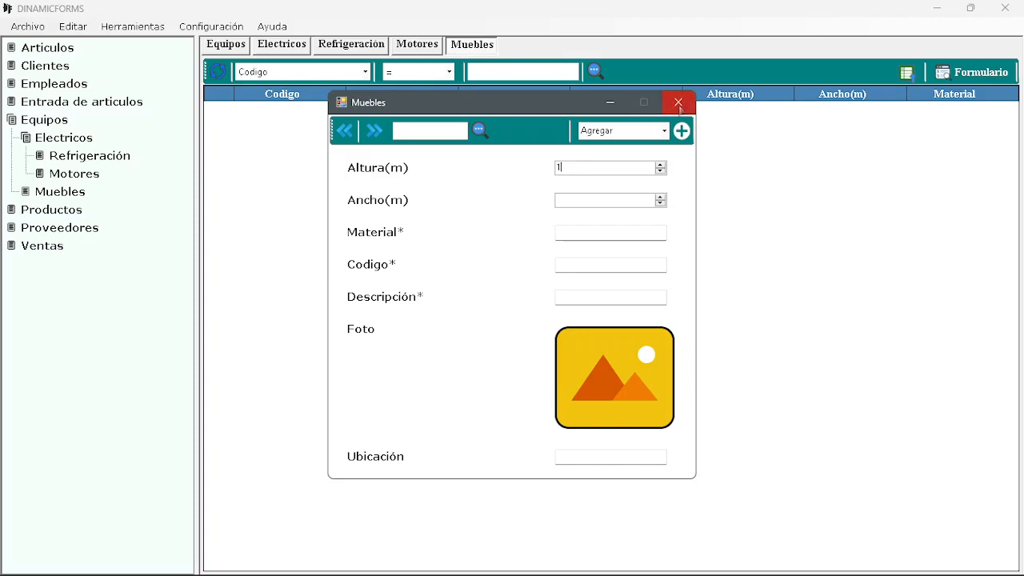
pyautogui.click(679, 103)
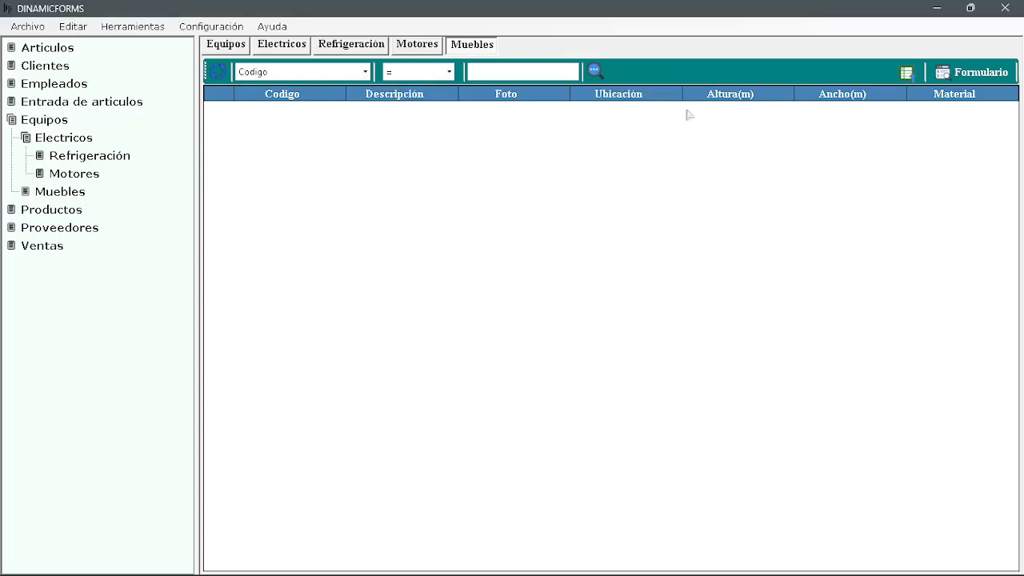
# - In the database editor, change the data type of the Altura(m) column in the Muebles subtable to Decimal with 2 decimals
pyautogui.click(149, 29)
pyautogui.click(171, 41)
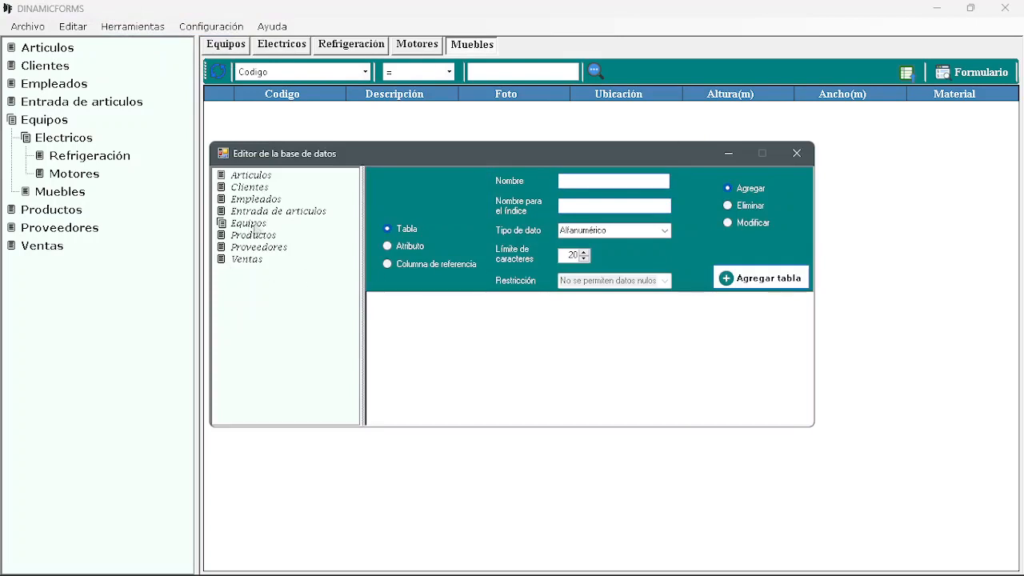
pyautogui.click(255, 228)
pyautogui.doubleClick(267, 229)
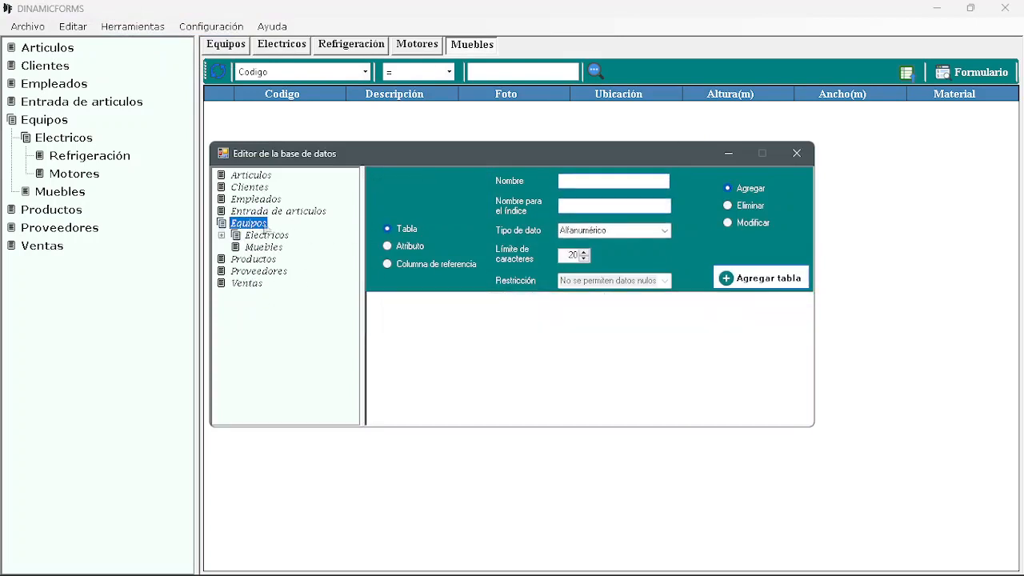
pyautogui.click(264, 247)
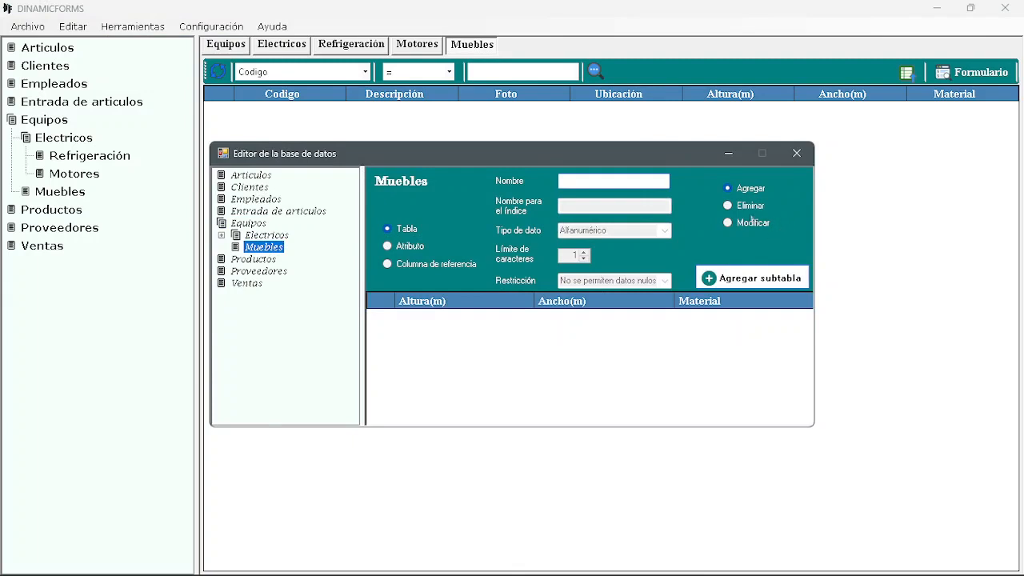
pyautogui.click(428, 248)
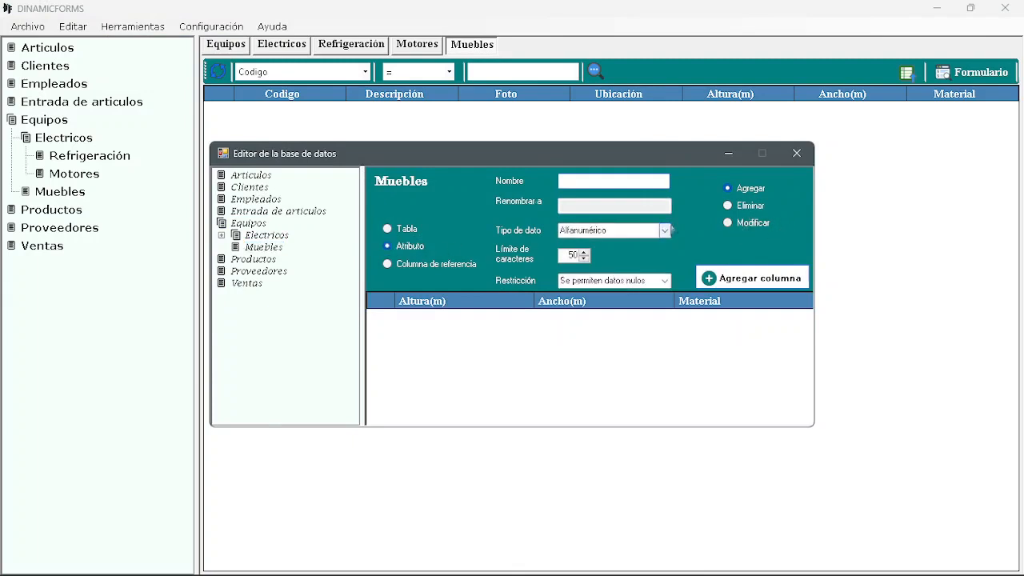
pyautogui.click(728, 224)
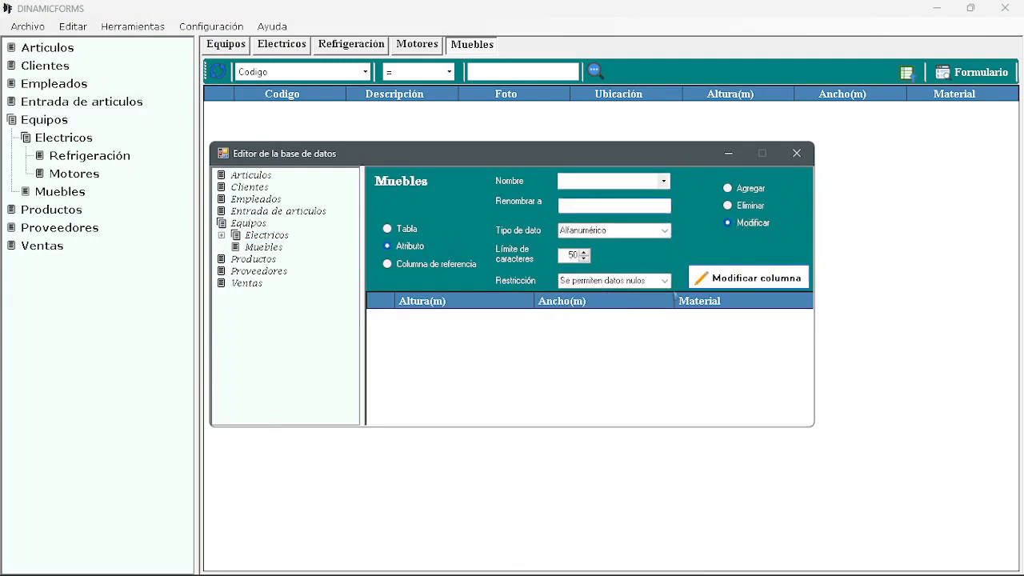
pyautogui.click(434, 304)
pyautogui.click(664, 230)
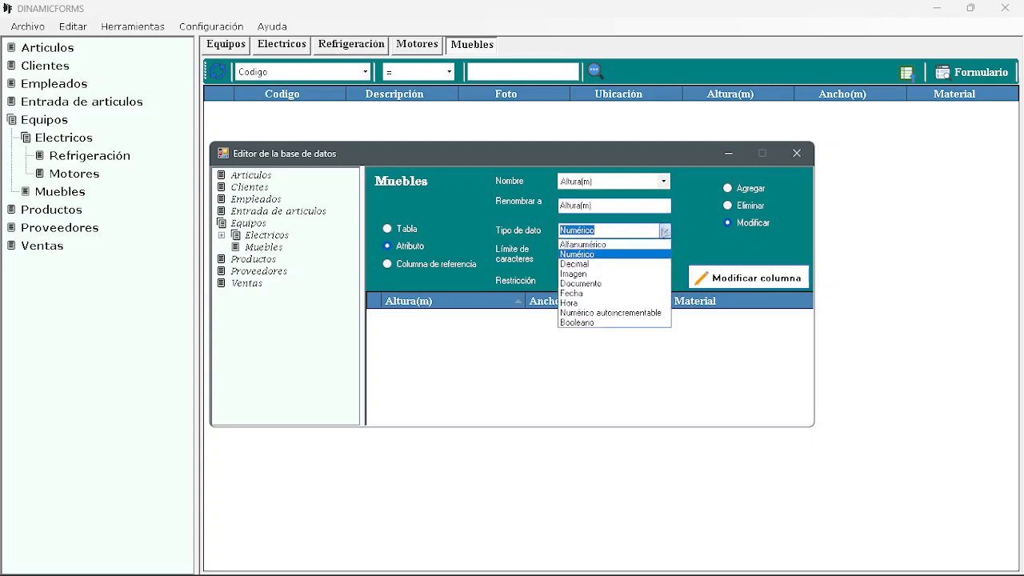
pyautogui.click(575, 264)
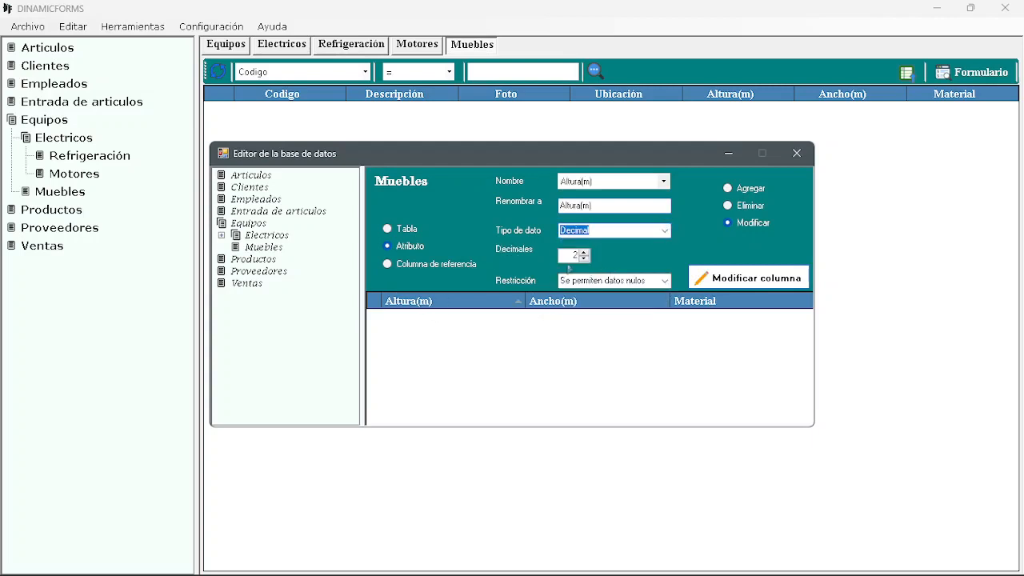
pyautogui.click(762, 286)
pyautogui.click(560, 342)
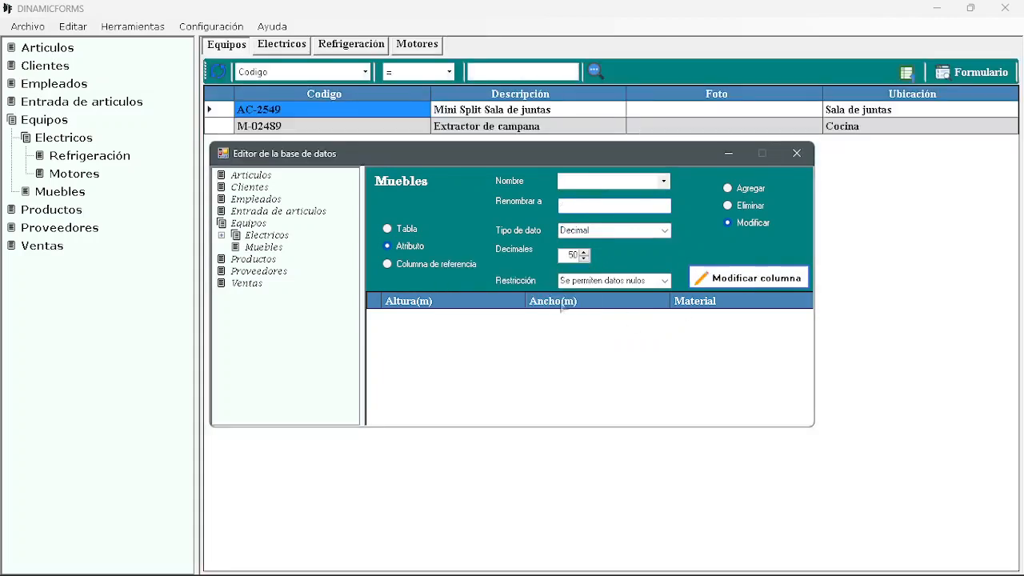
# - Change the Ancho(m) column of Muebles to the Decimal data type with 2 decimals
pyautogui.click(562, 305)
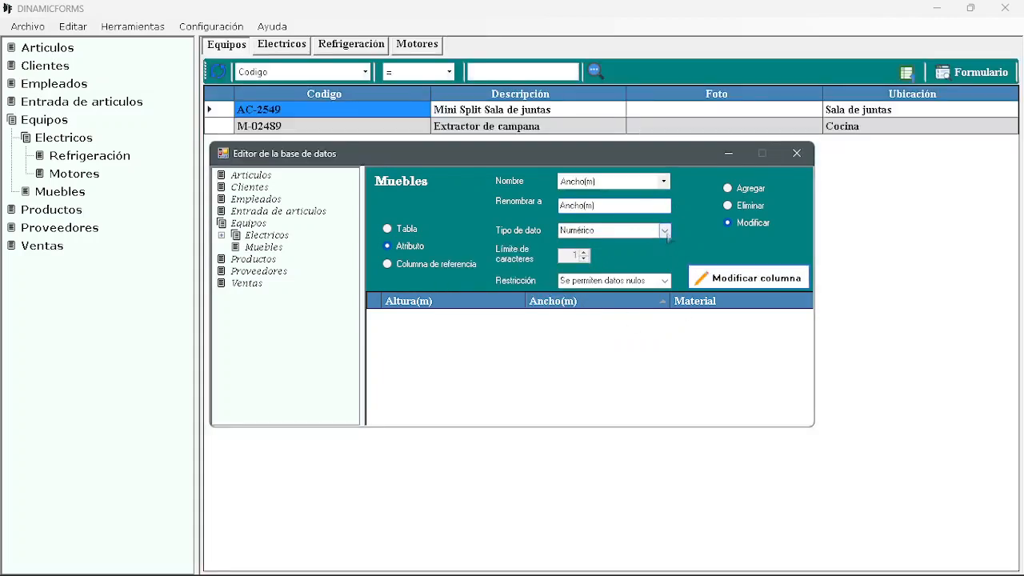
pyautogui.click(664, 230)
pyautogui.click(618, 267)
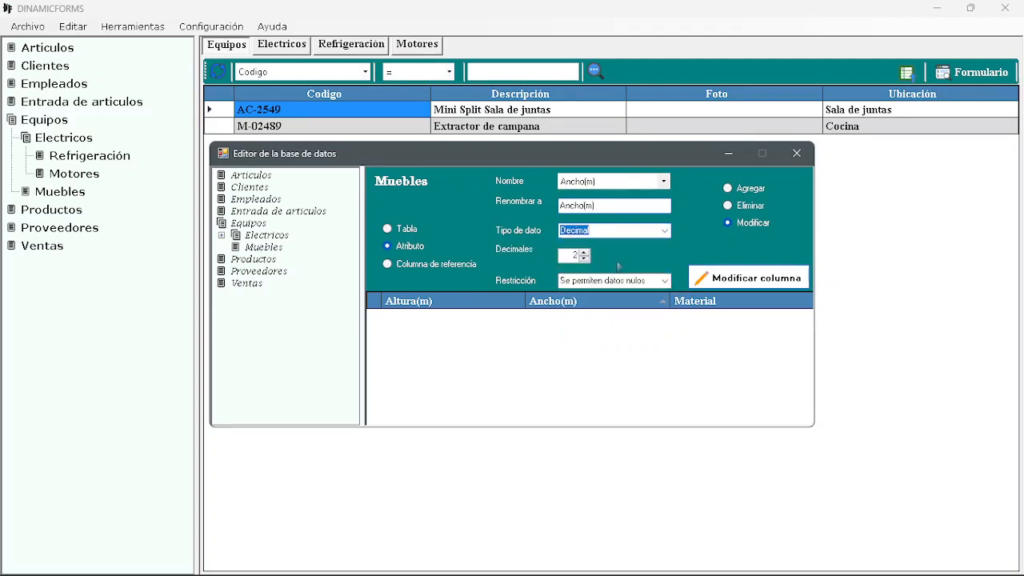
pyautogui.click(702, 280)
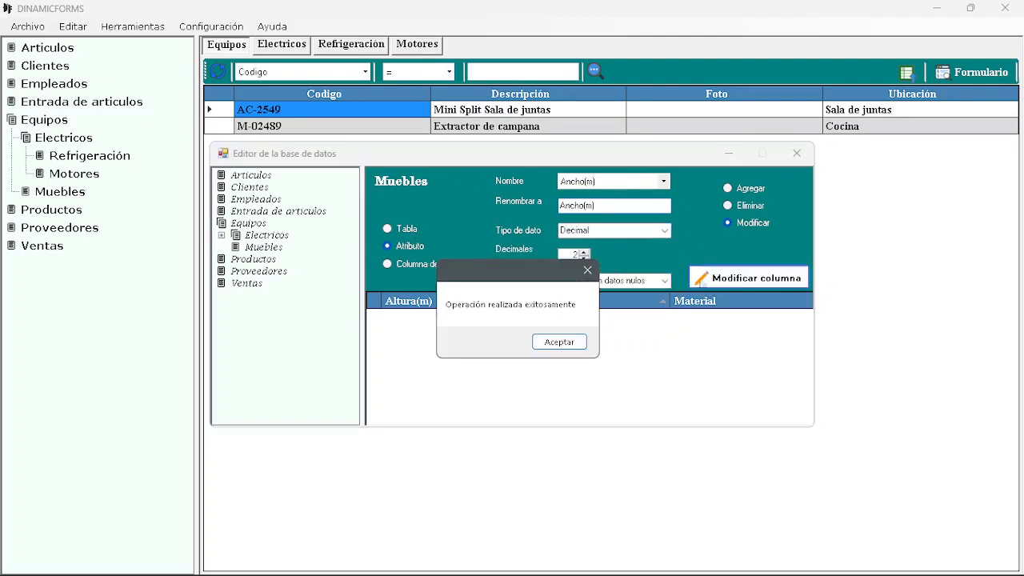
pyautogui.click(558, 341)
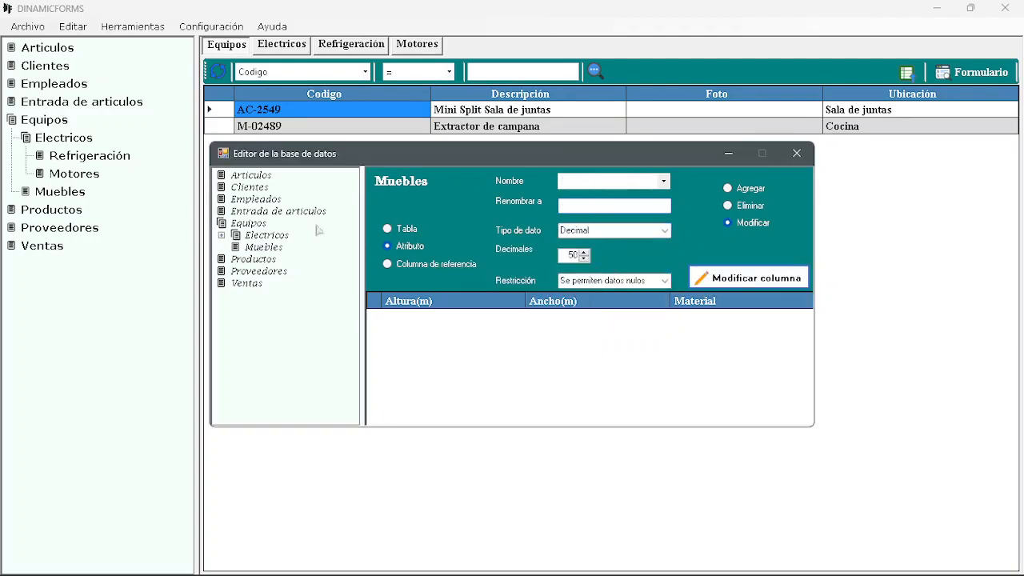
# - Change the Manual column of the Electricos subtable to the Documento data type and close the database editor
pyautogui.click(255, 224)
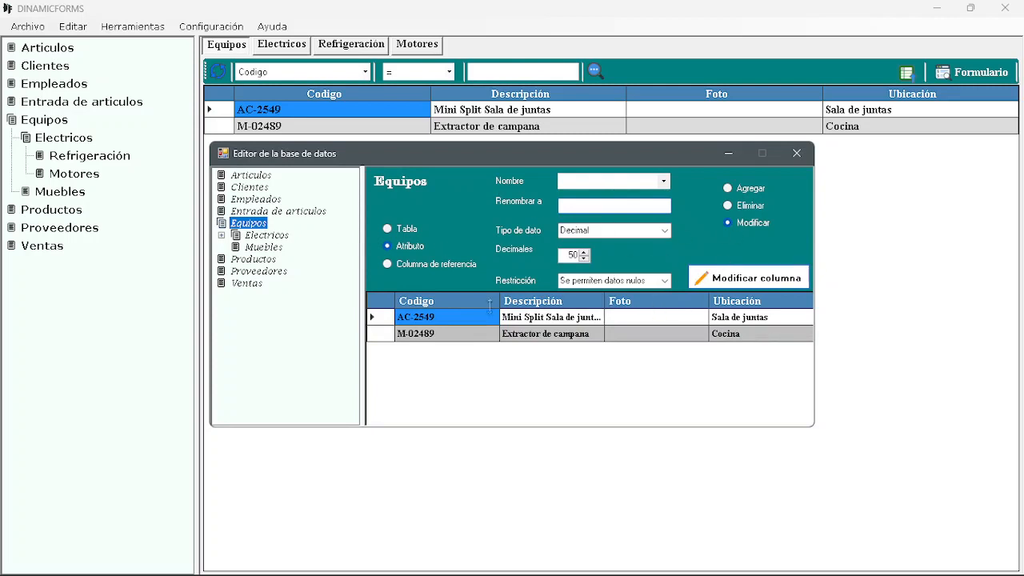
pyautogui.click(268, 236)
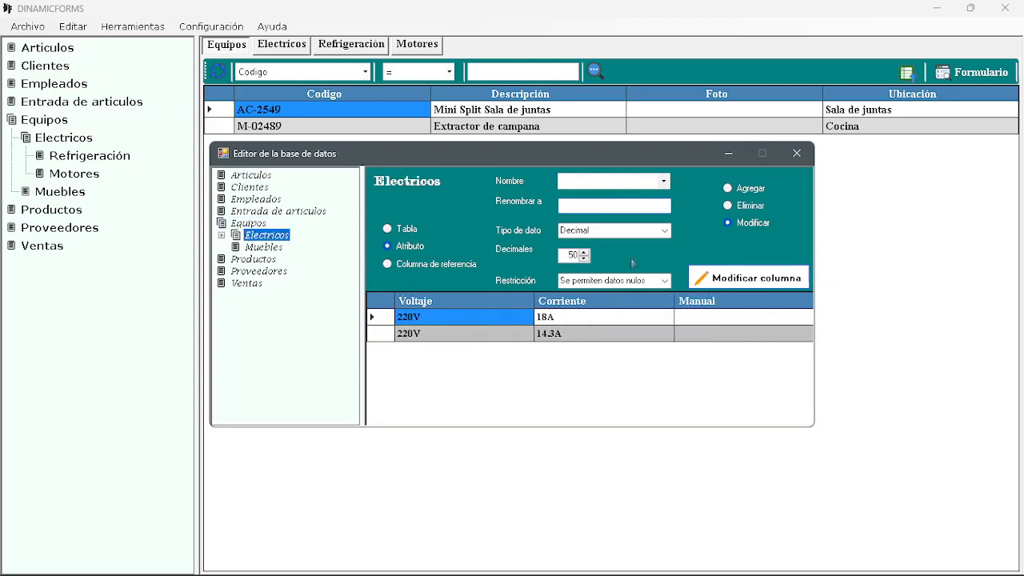
pyautogui.click(703, 304)
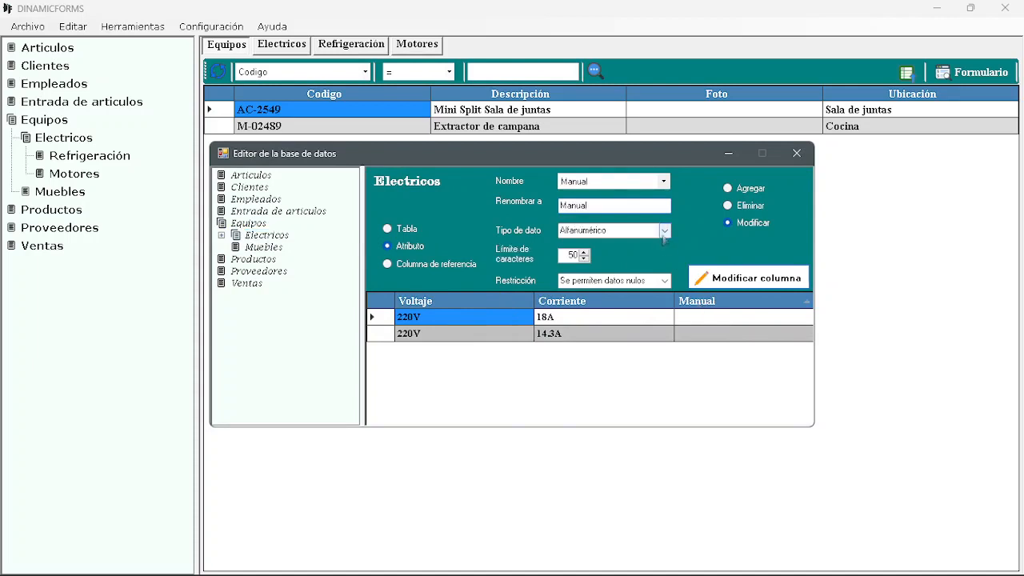
pyautogui.click(664, 231)
pyautogui.click(598, 286)
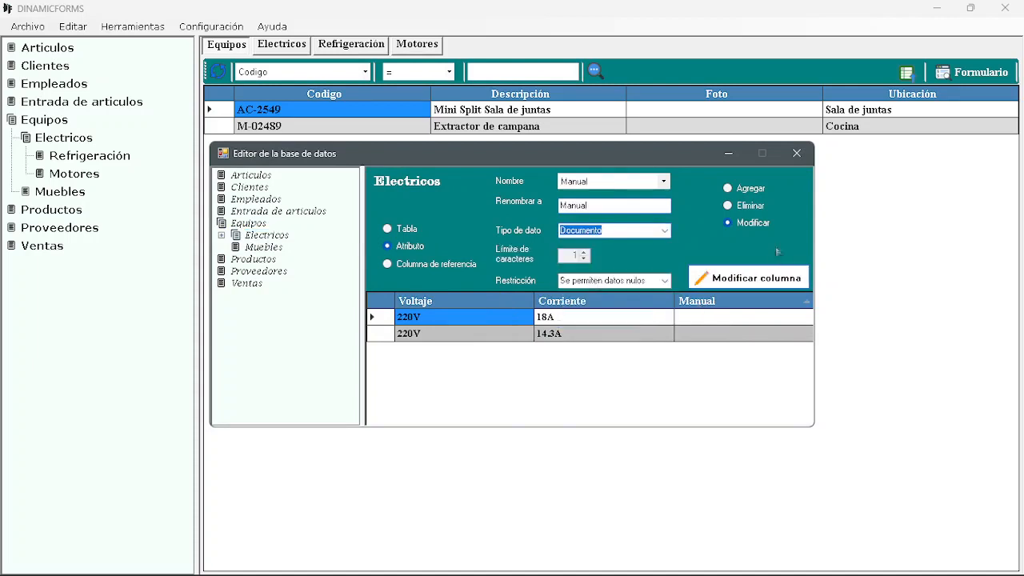
pyautogui.click(743, 279)
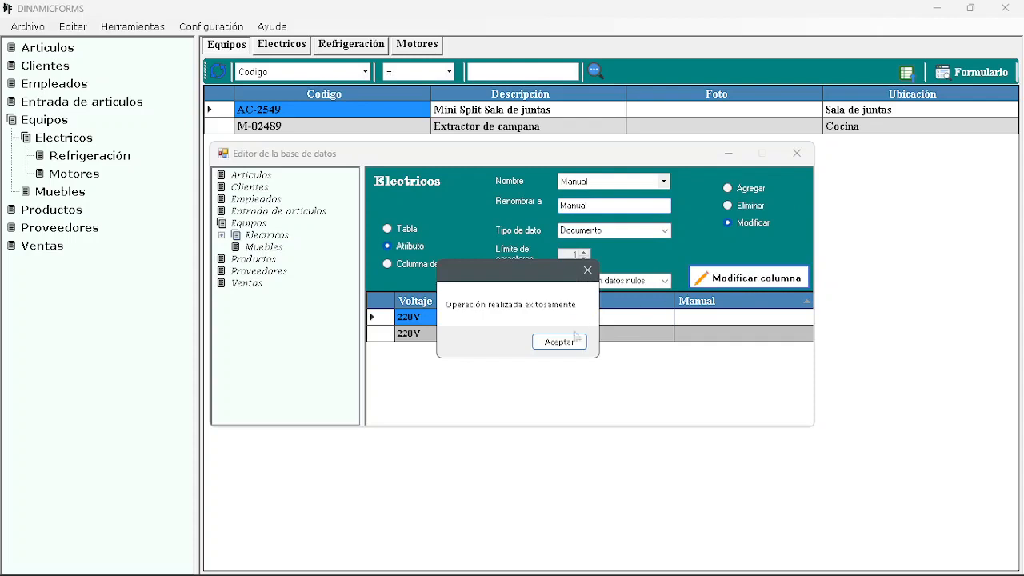
pyautogui.click(573, 339)
pyautogui.click(796, 154)
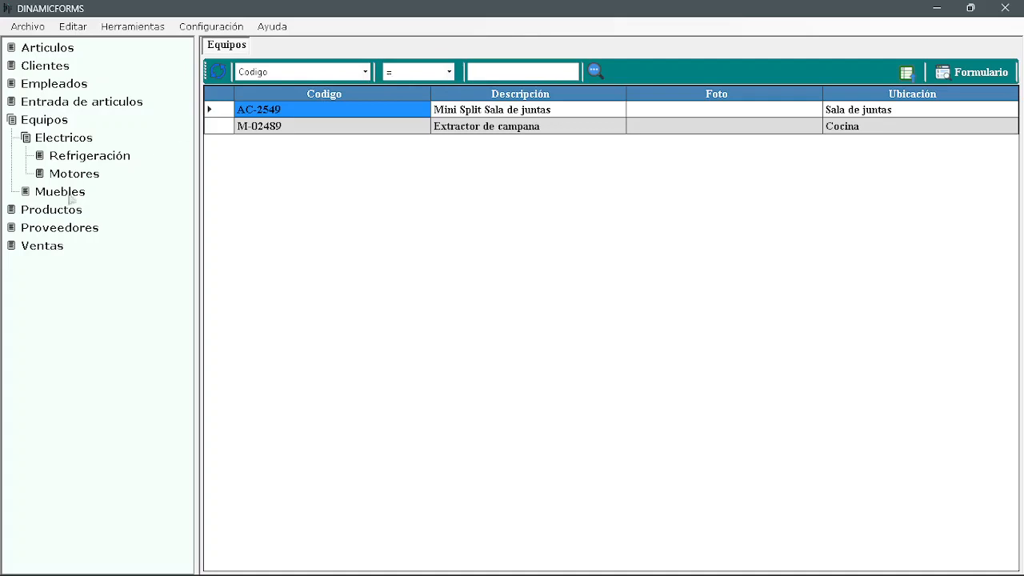
# - Start a new Muebles record in its form with Altura(m) 1.20, Ancho(m) 2.00 and Material Madera
pyautogui.doubleClick(68, 195)
pyautogui.click(950, 72)
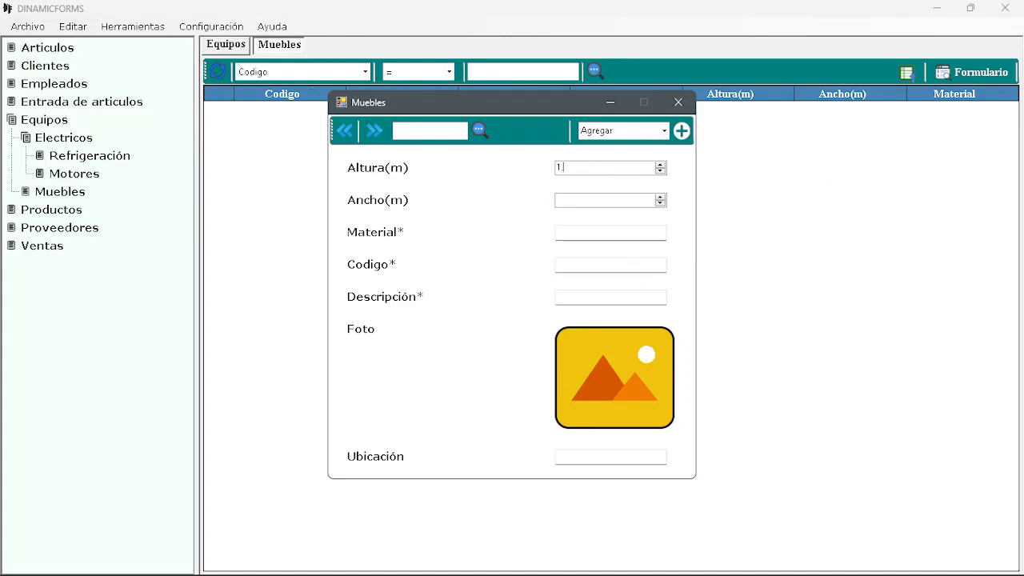
pyautogui.write('1.2')
pyautogui.click(619, 202)
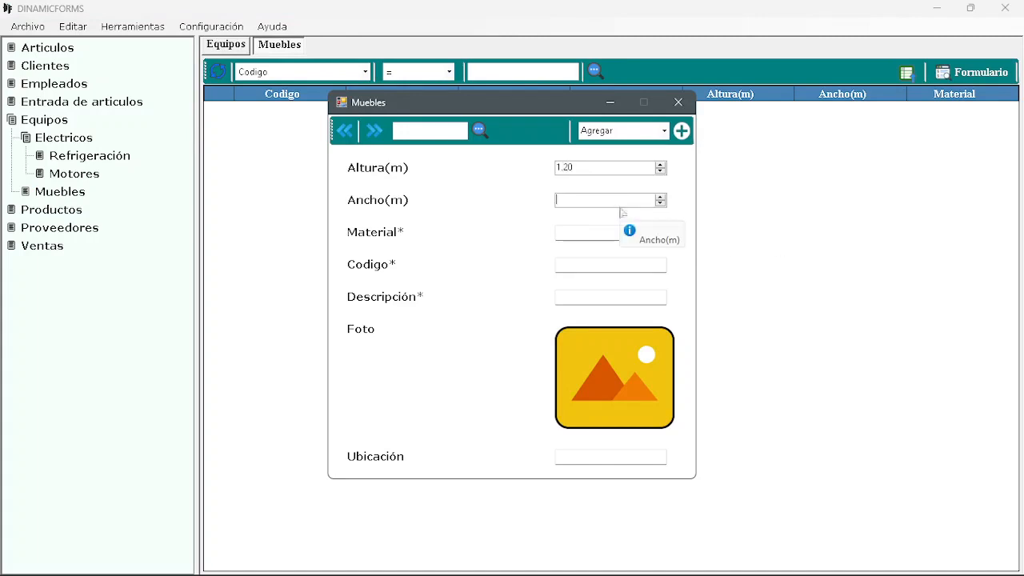
pyautogui.write('2')
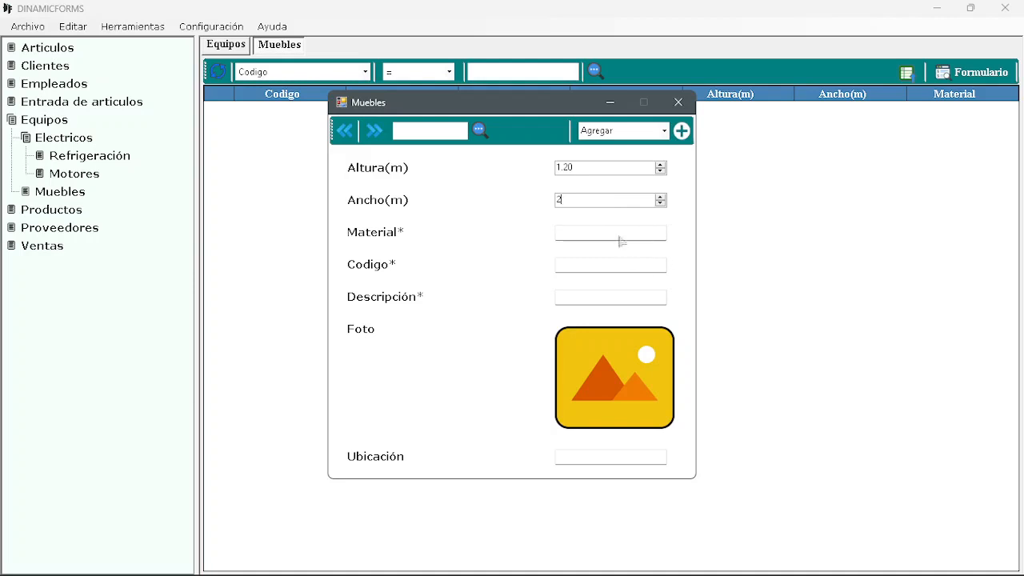
pyautogui.click(622, 238)
pyautogui.write('Madera')
# - Complete the record with Codigo Mb-54865, Descripción Mesa central and Ubicación Sala de juntas, add it to Muebles, and close the form
pyautogui.click(596, 268)
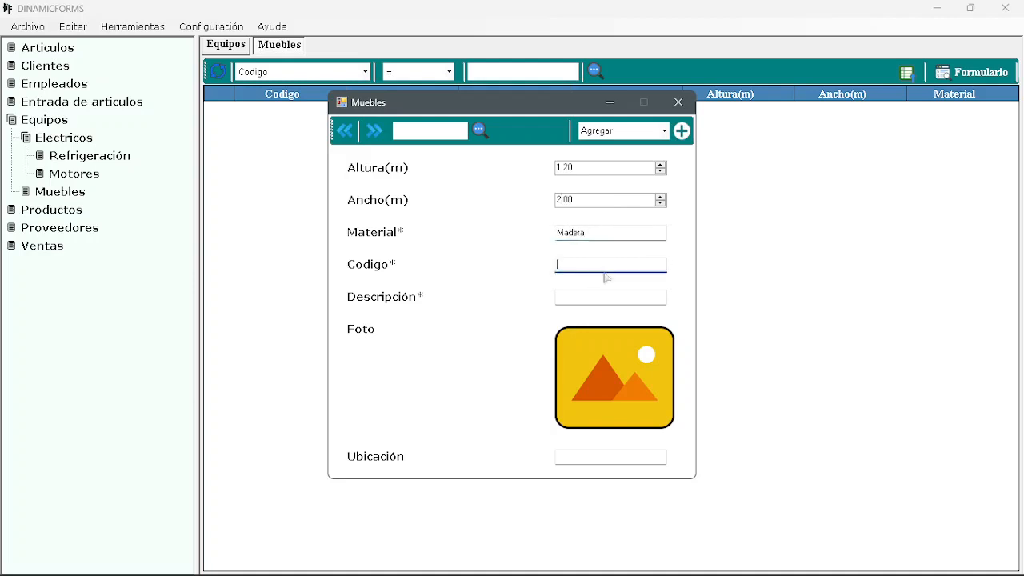
pyautogui.write('Mb-54865')
pyautogui.click(560, 296)
pyautogui.write('Mesa central')
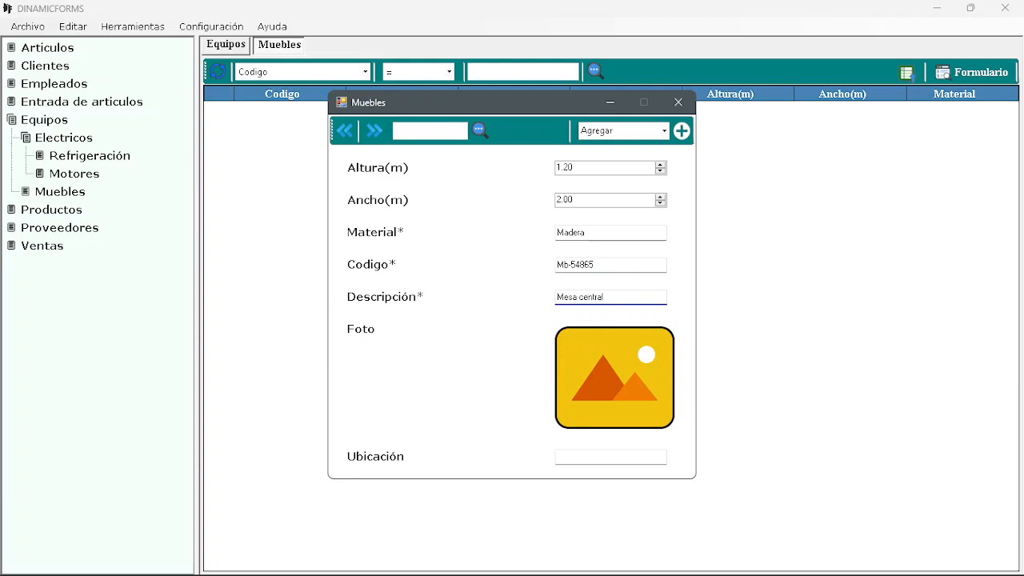
pyautogui.click(586, 457)
pyautogui.write('Sala de juntas')
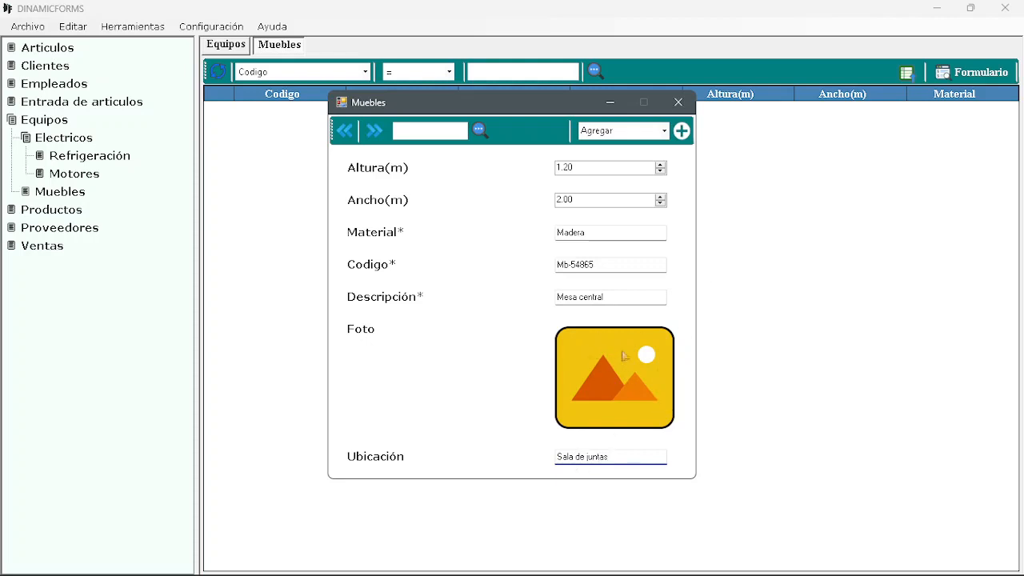
pyautogui.click(682, 132)
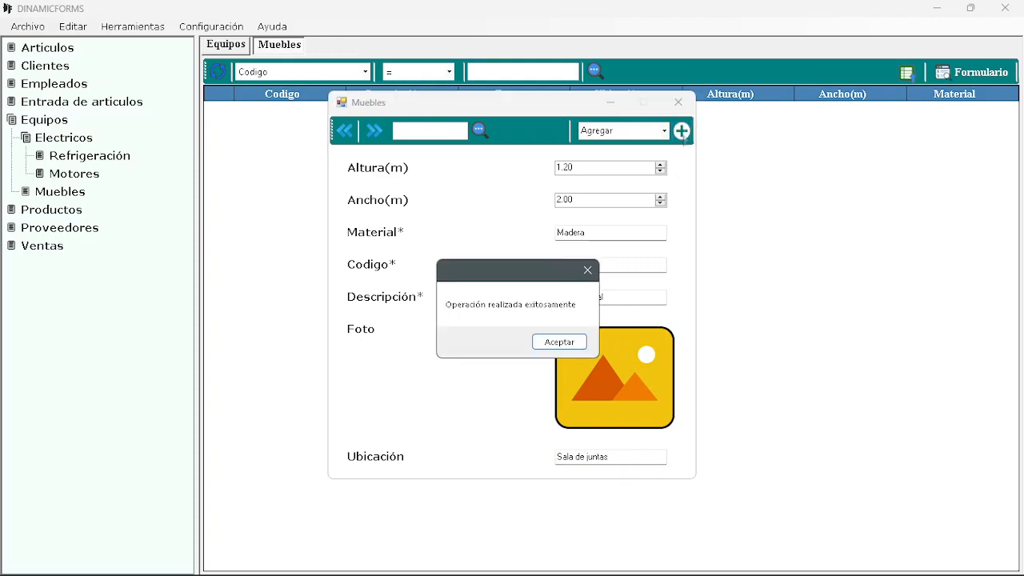
pyautogui.click(559, 342)
pyautogui.click(680, 105)
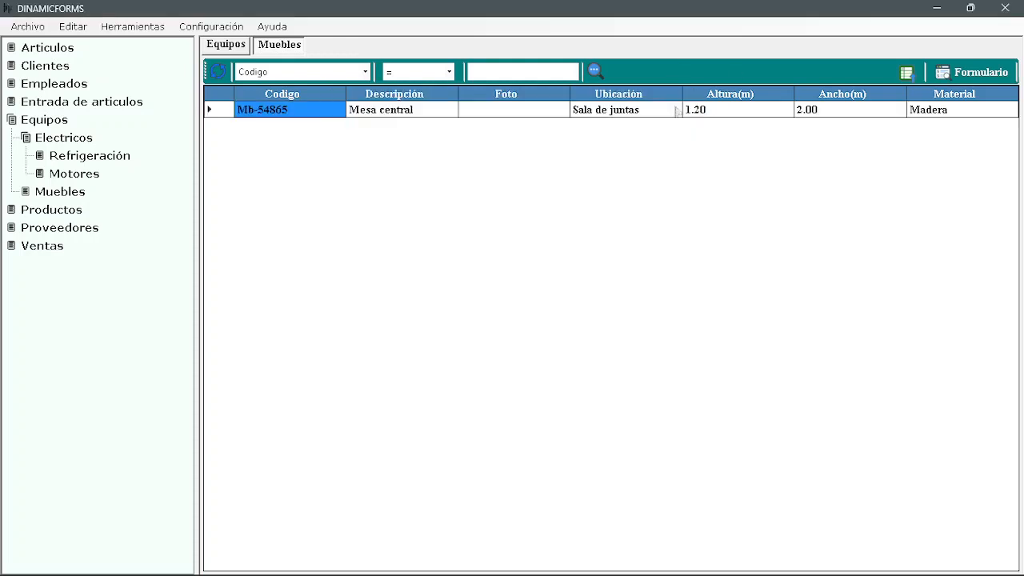
# - Review the records in the parent Equipos table and open the Electricos subtable
pyautogui.click(226, 46)
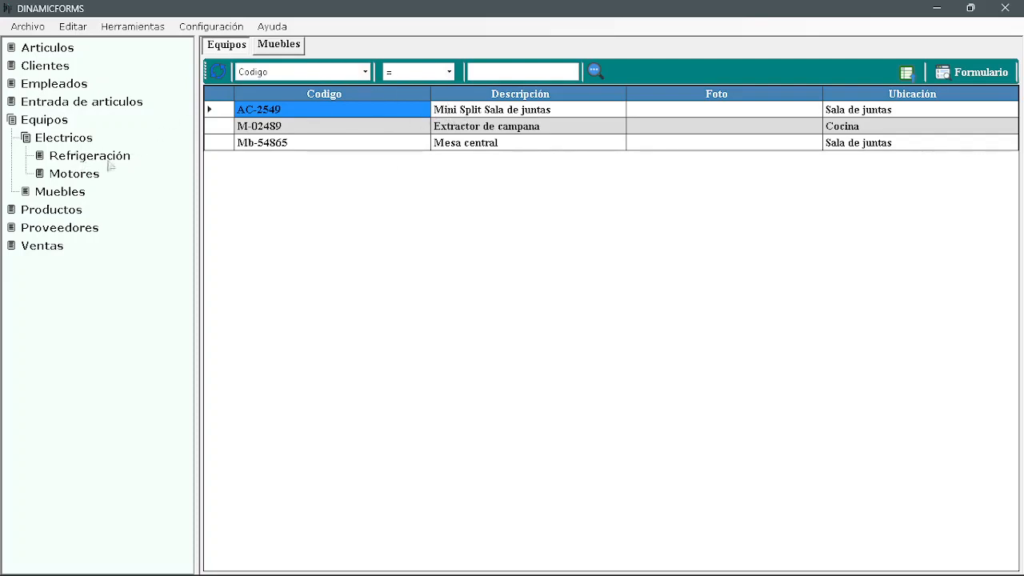
pyautogui.doubleClick(64, 138)
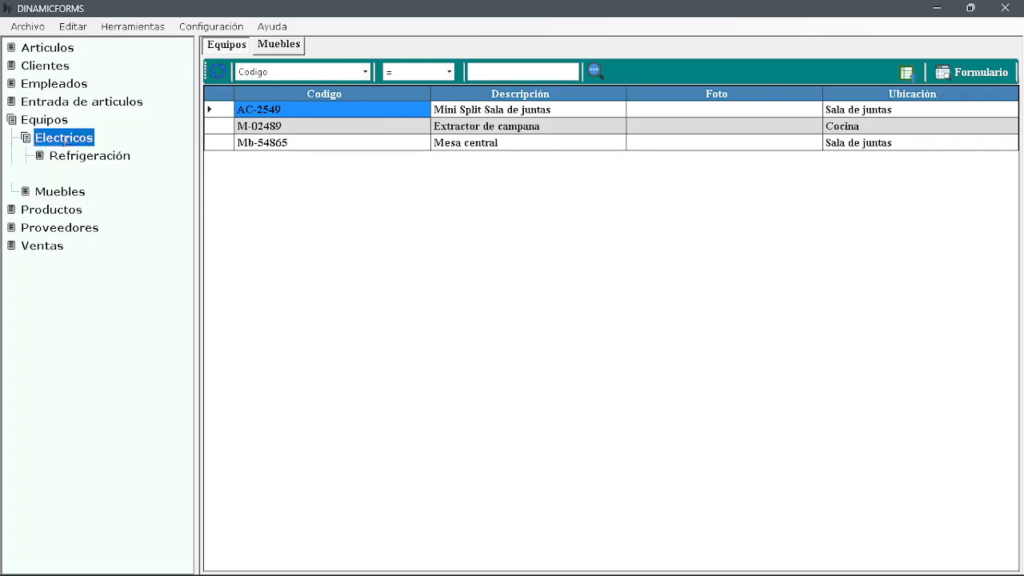